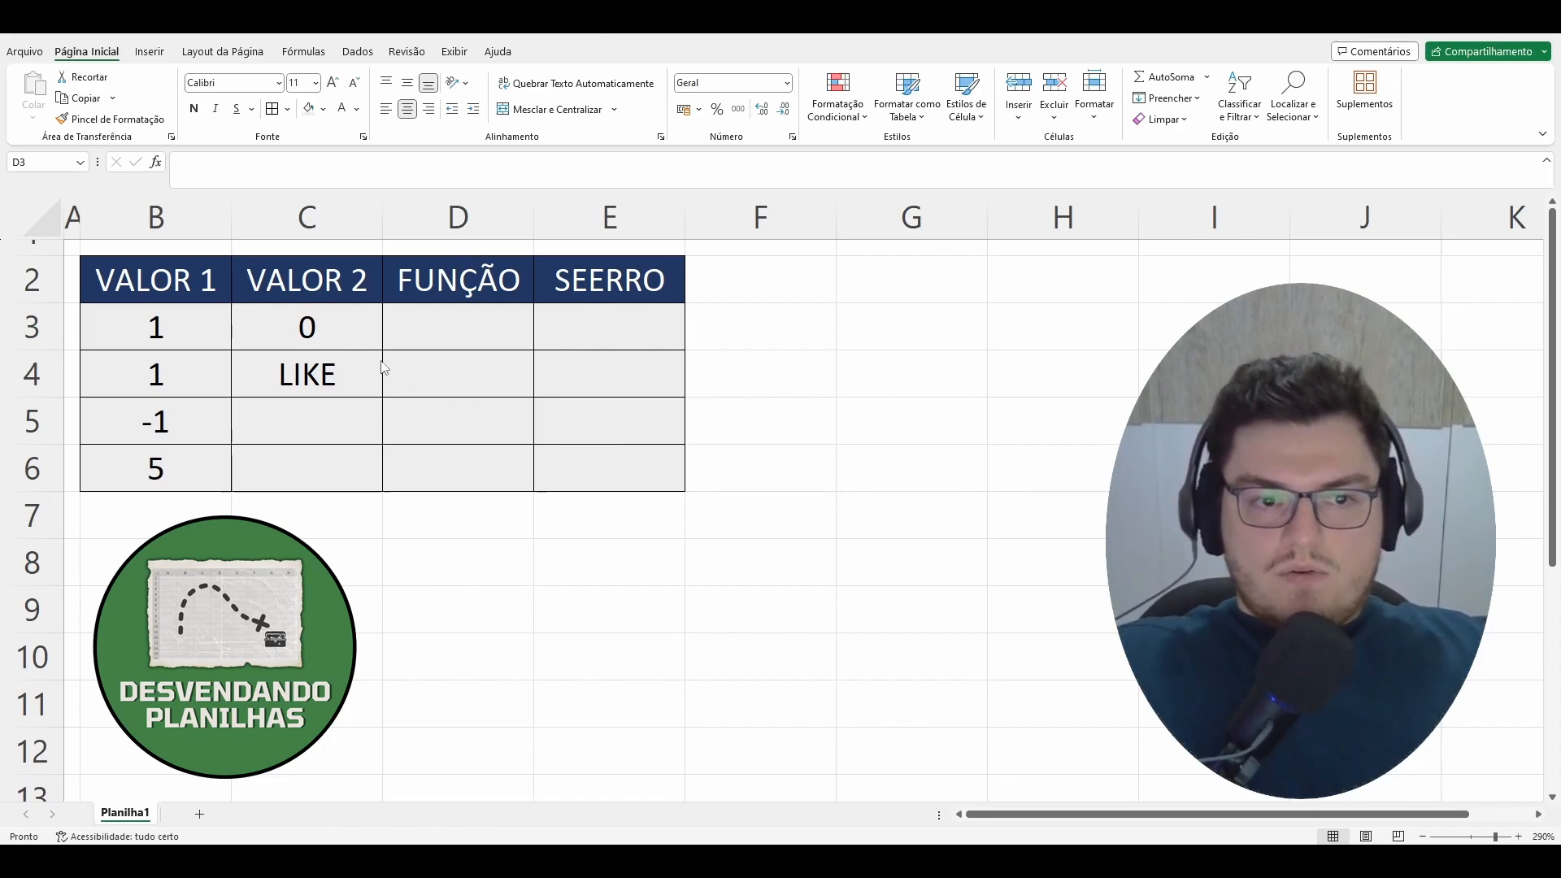
left_click(190, 329)
left_click_drag(221, 330, 342, 481)
left_click(357, 470)
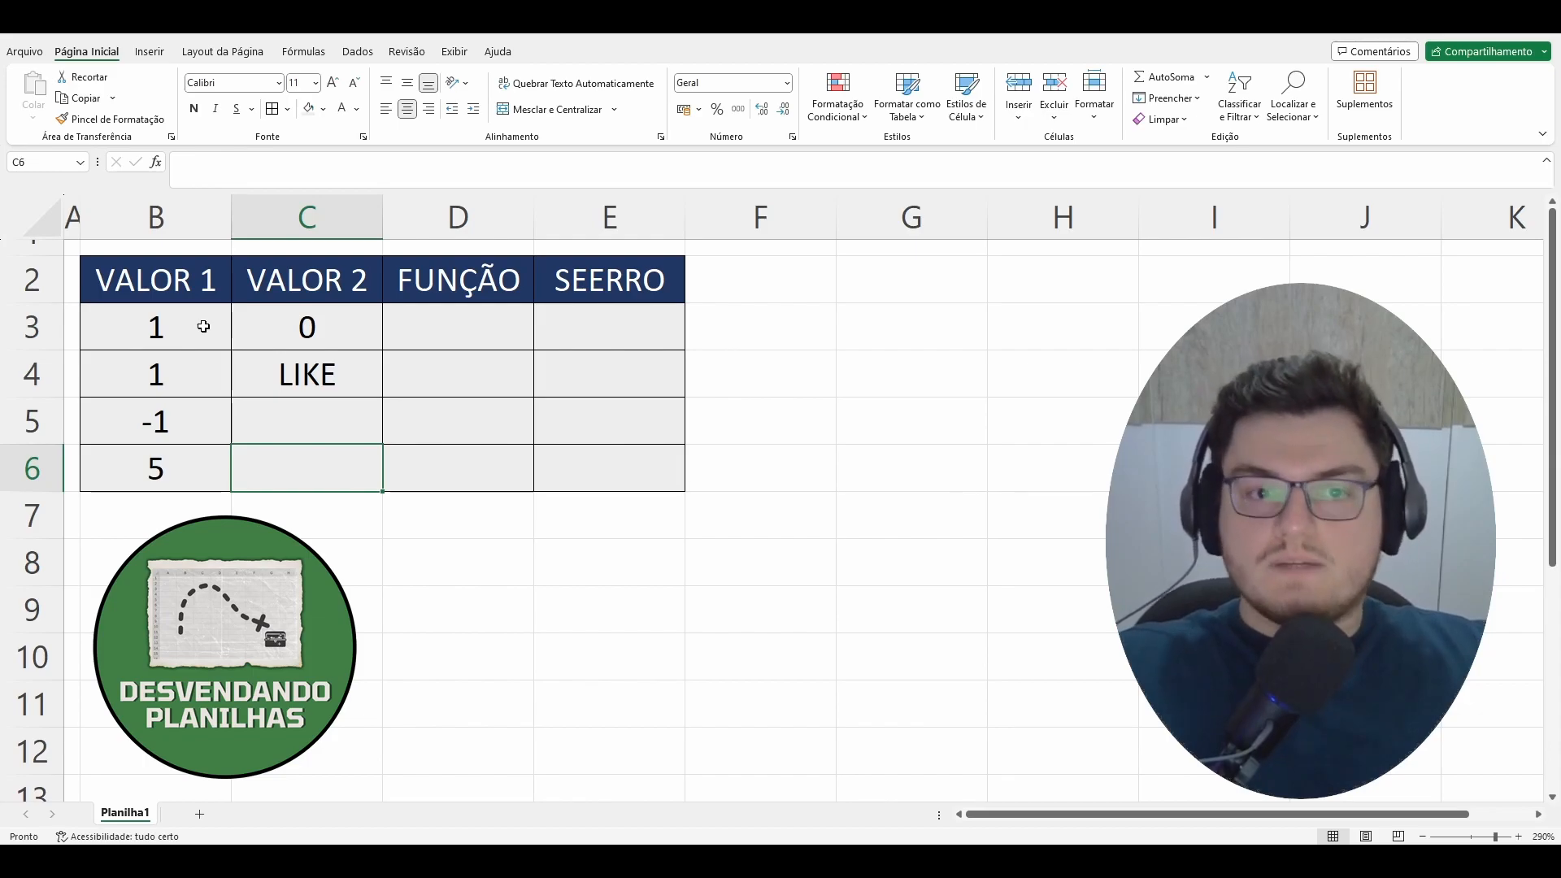
mouse_move(209, 328)
left_mouse_down()
mouse_move(267, 334)
mouse_move(181, 326)
left_mouse_up()
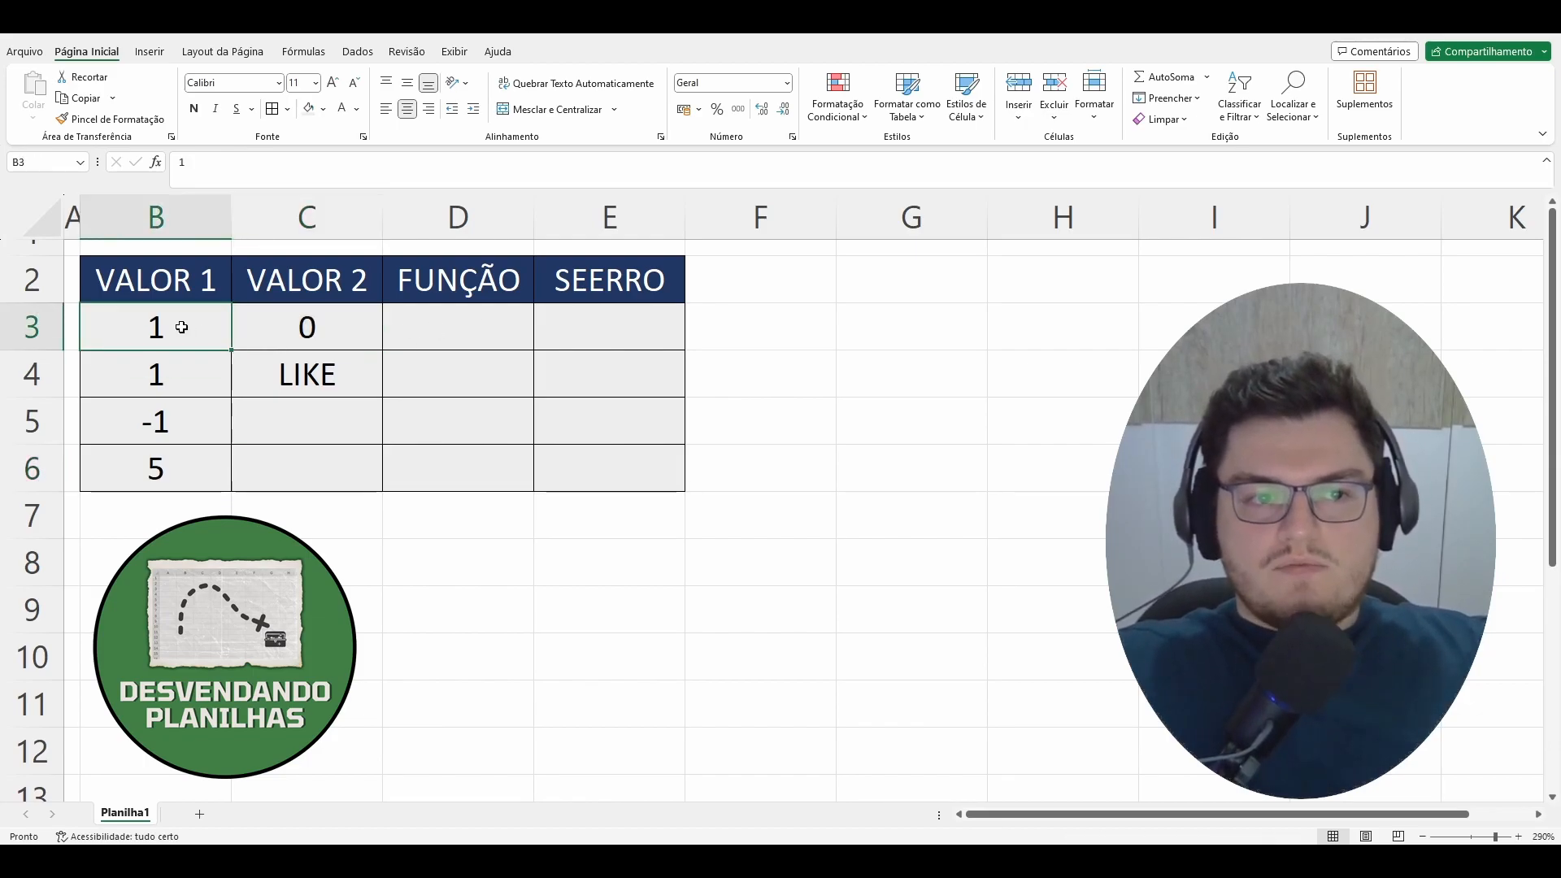
left_click(334, 326)
Enter the formula =B3/C3 in cell D3 to divide VALOR 1 by VALOR 2.
left_click(460, 324)
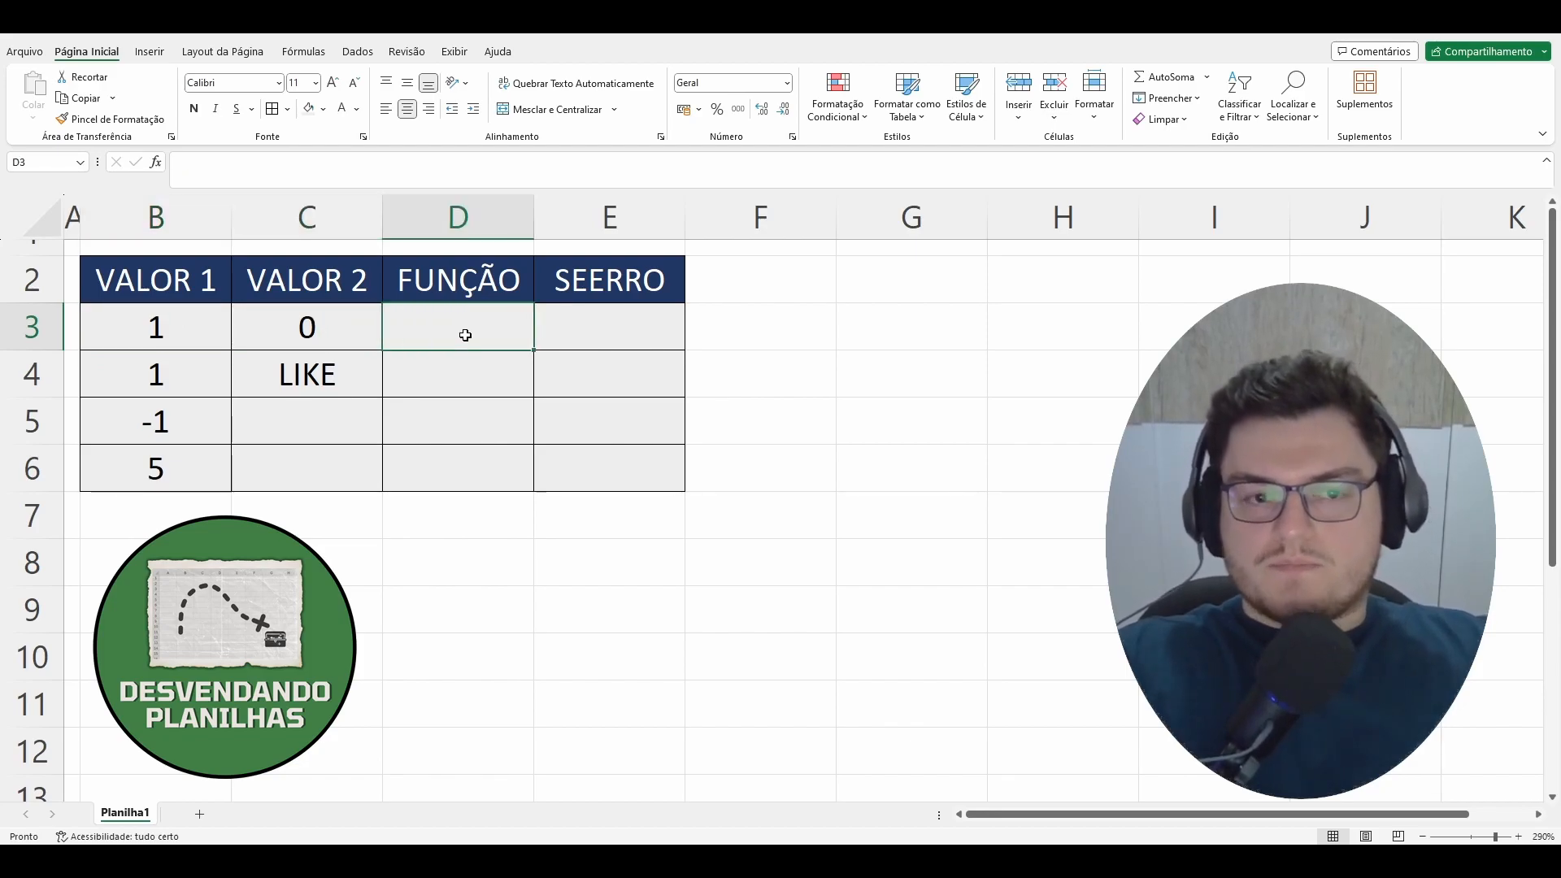
type("=")
key("Left")
key("Left")
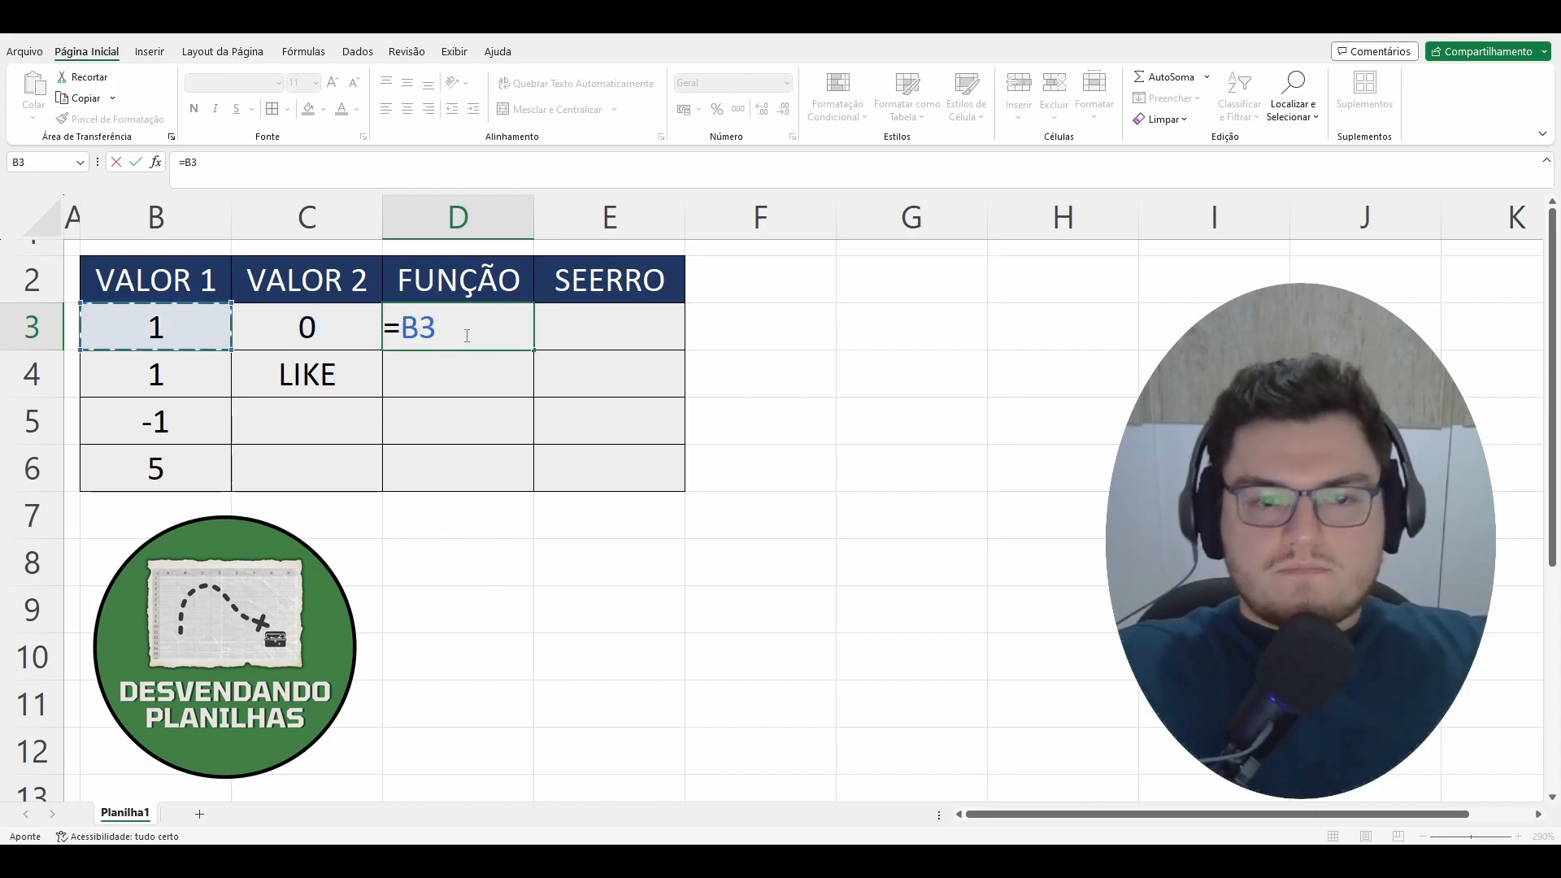
type("/")
key("Right")
key("Left")
key("Left")
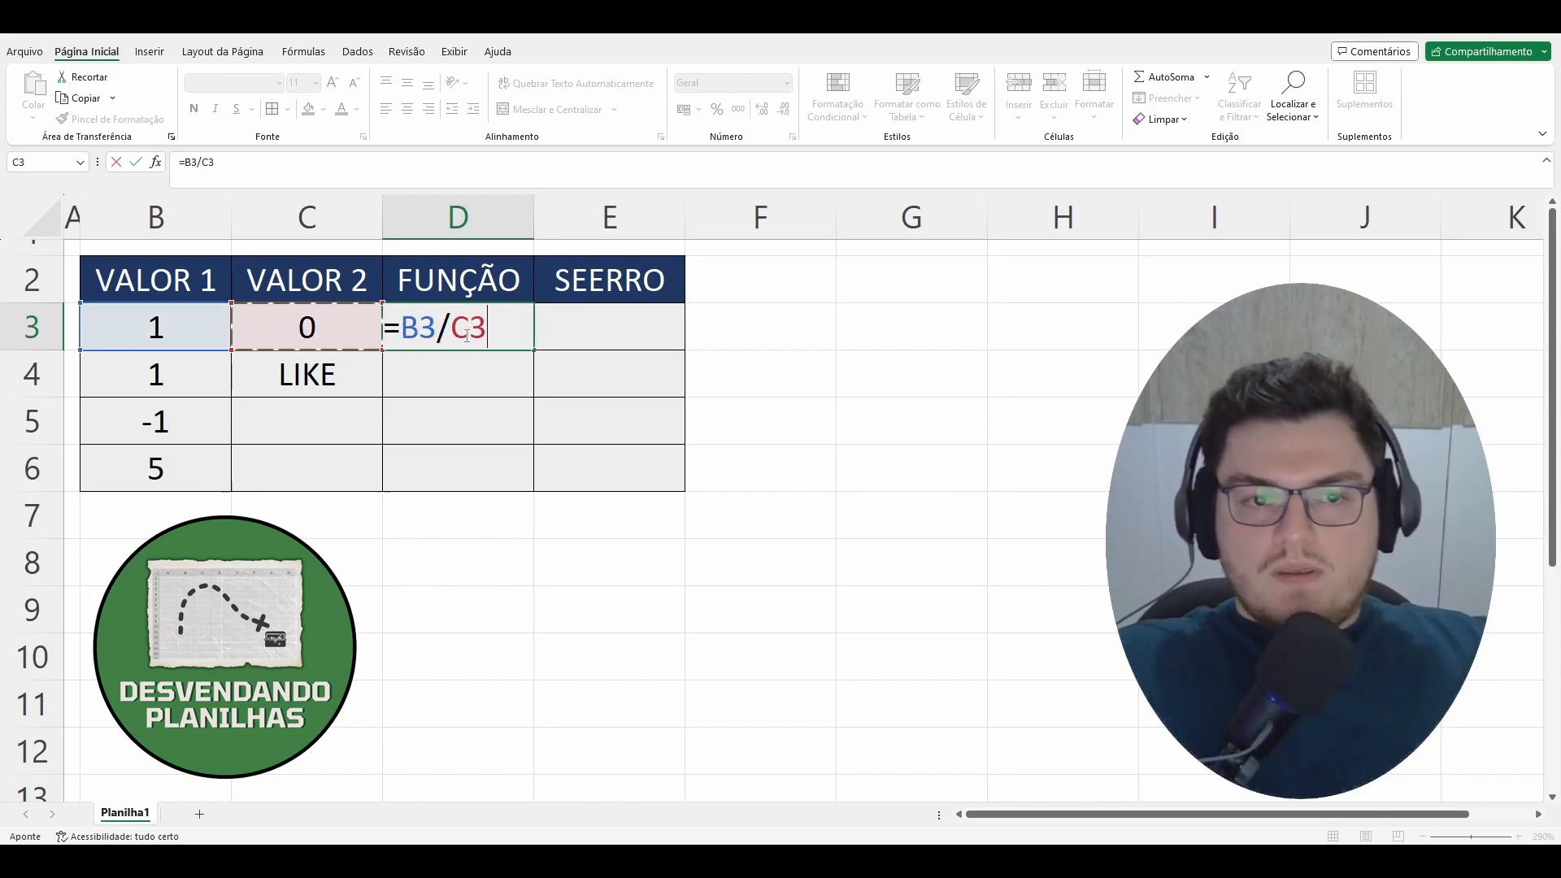
key("Return")
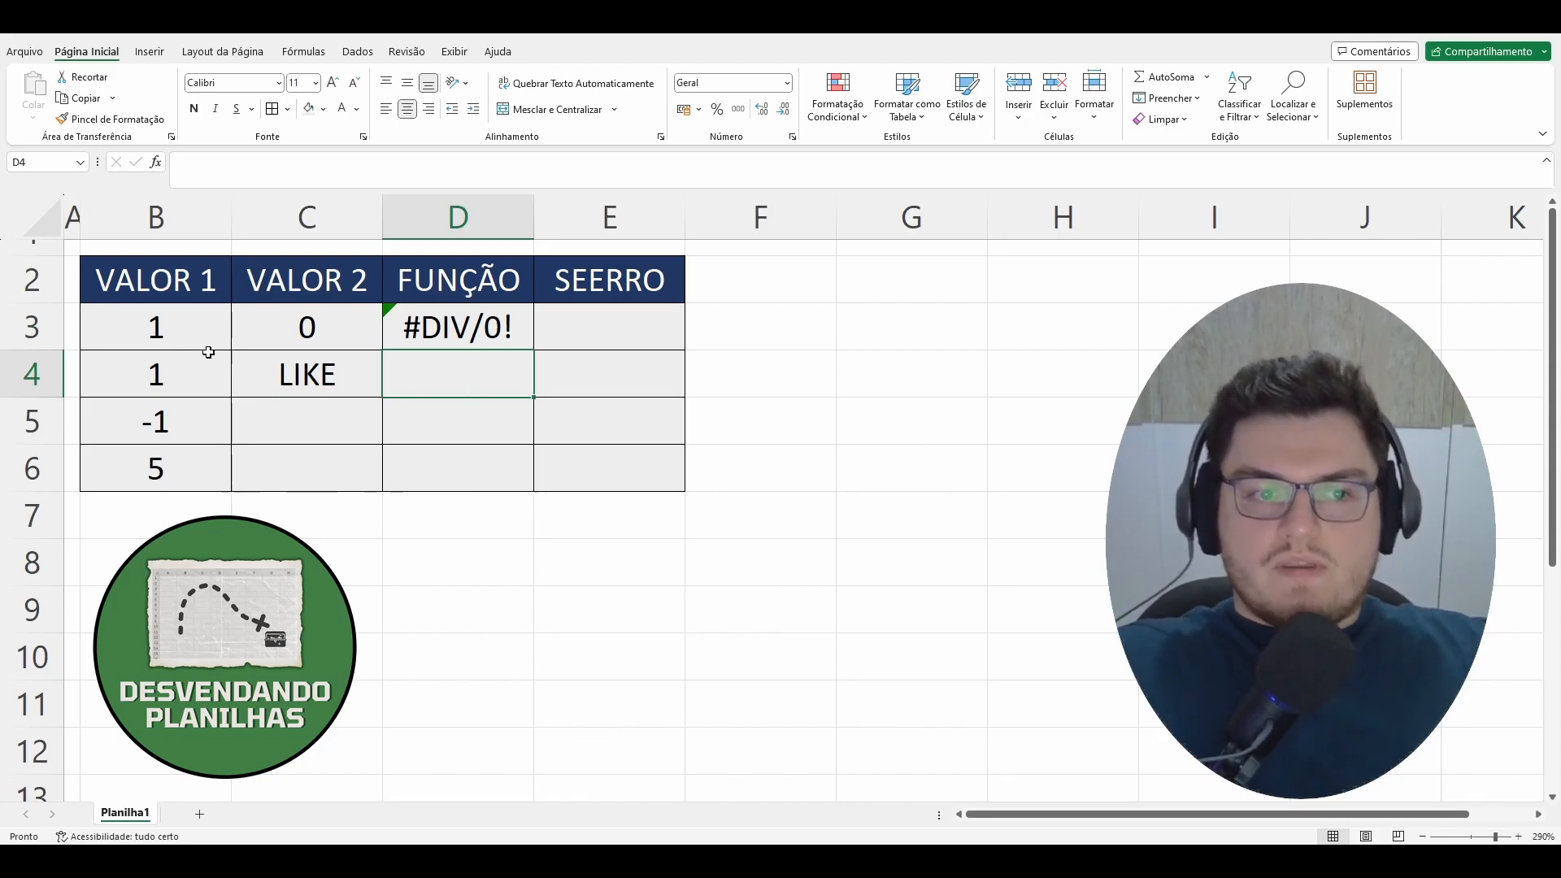
Enter the formula =B4+C4 in cell D4 to add the number and the text LIKE.
type("=")
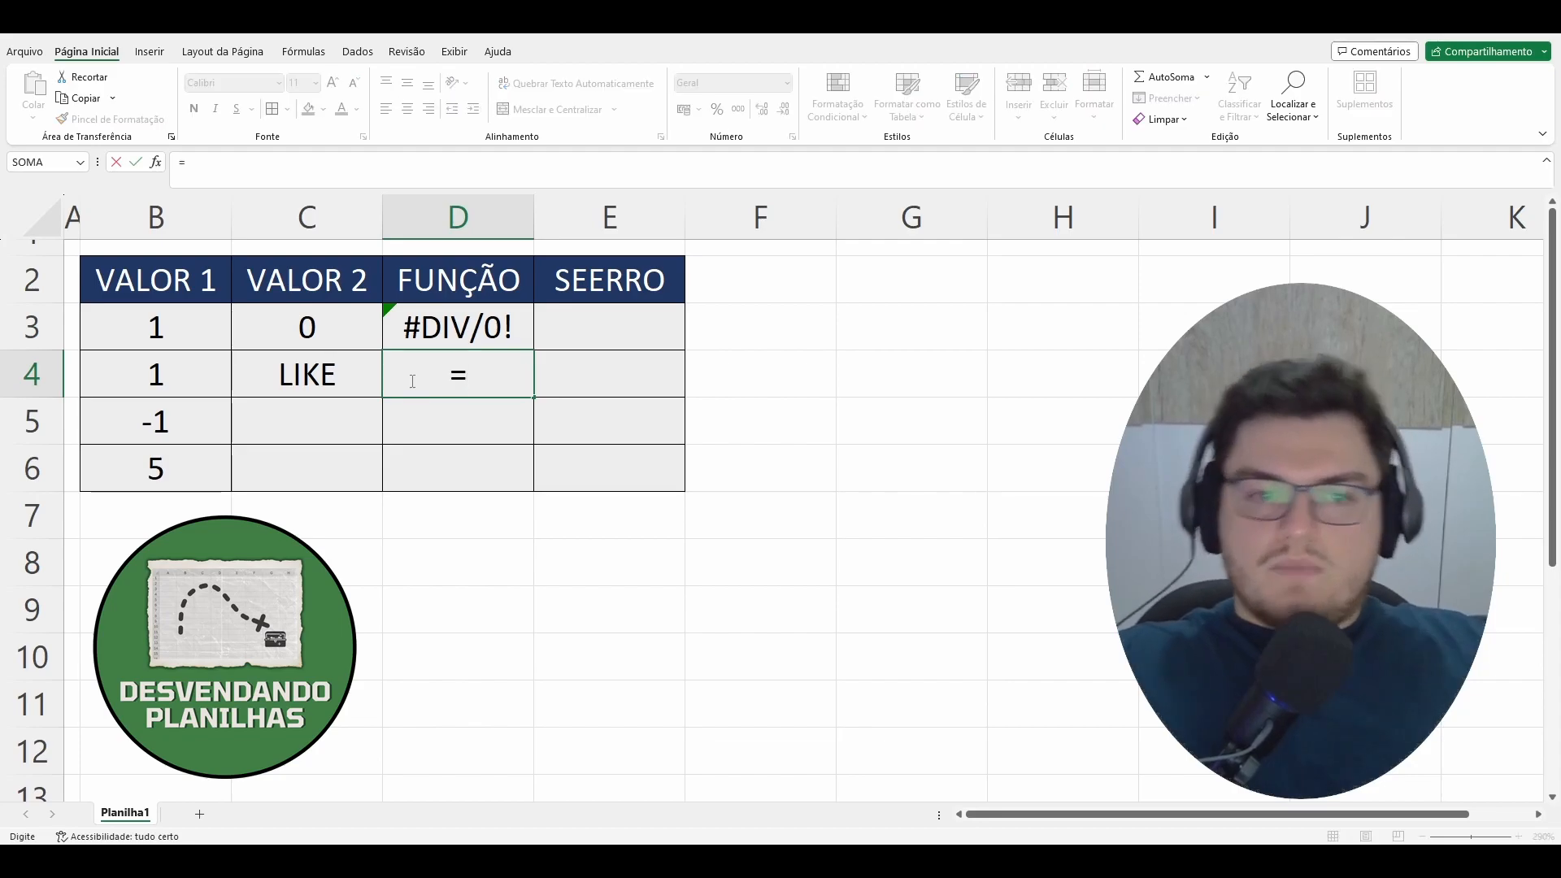
left_click(179, 374)
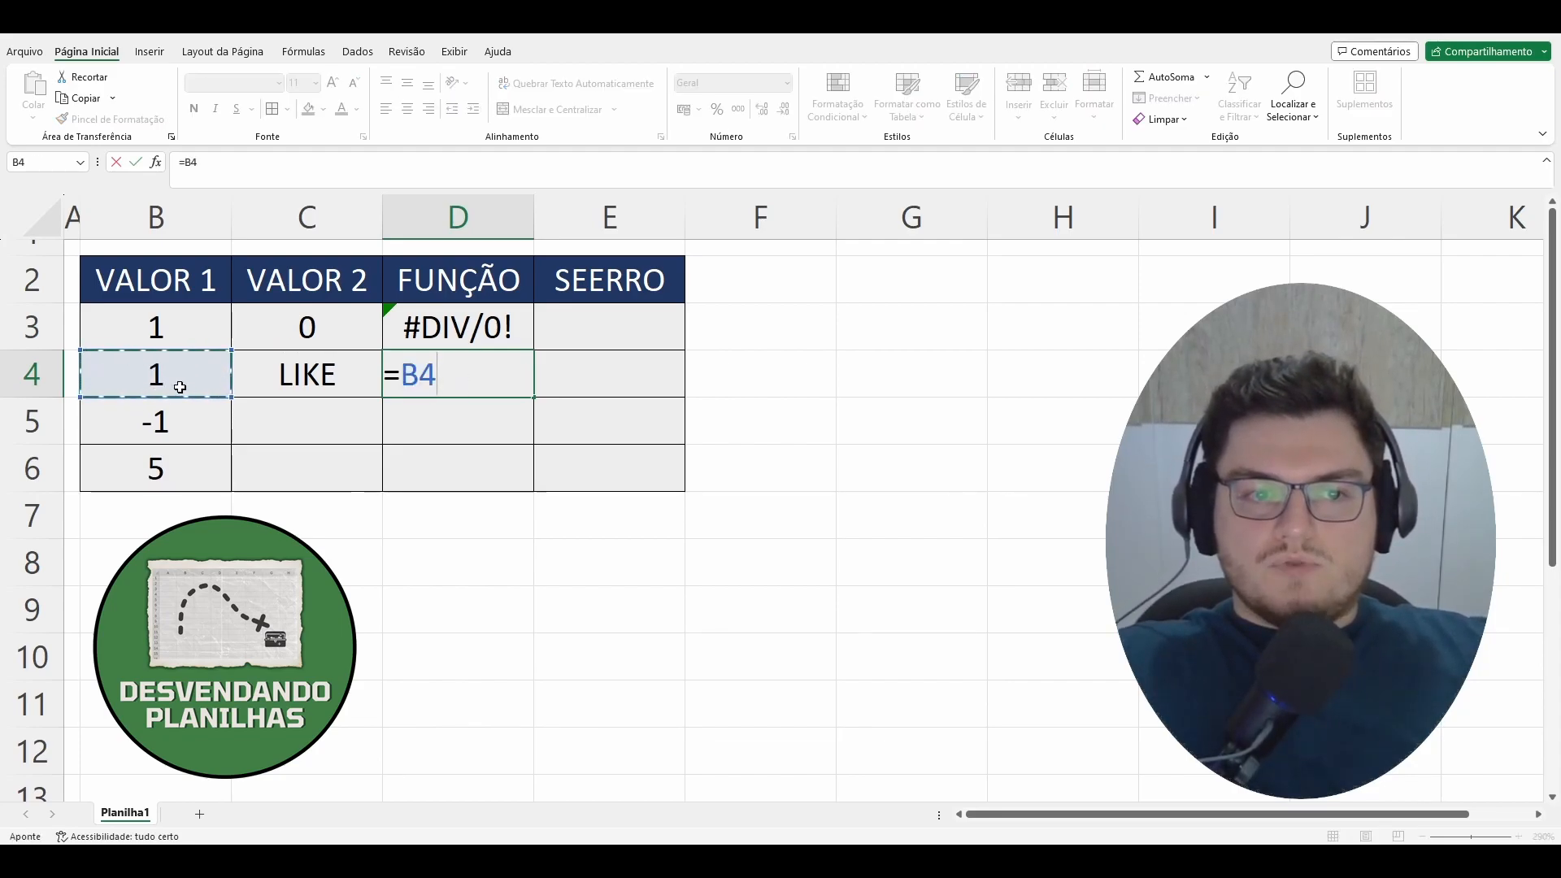
type("+")
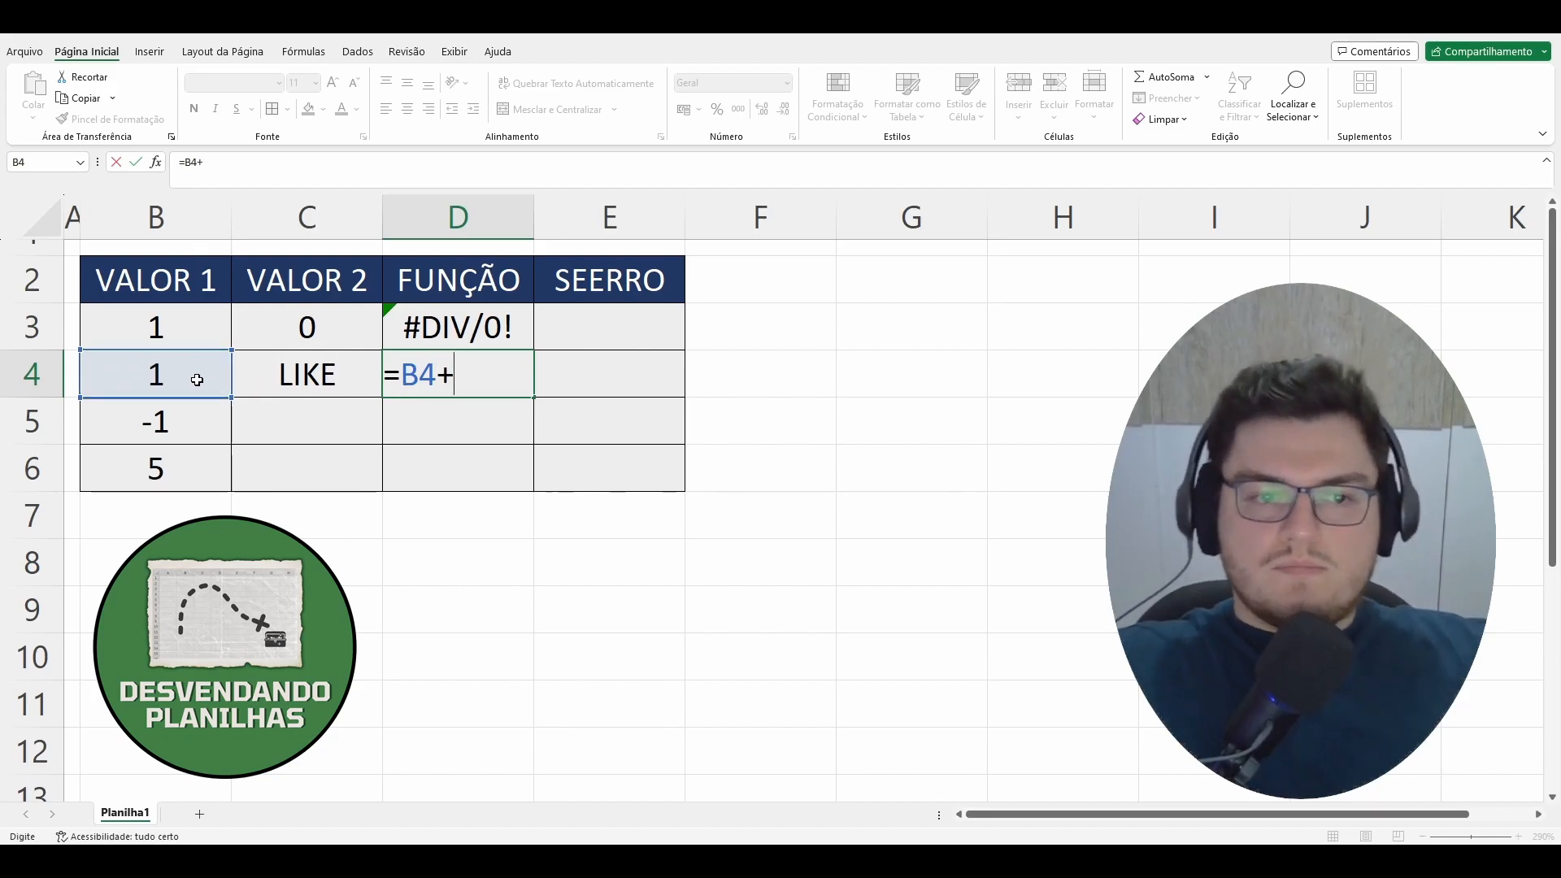
left_click(341, 372)
key("Return")
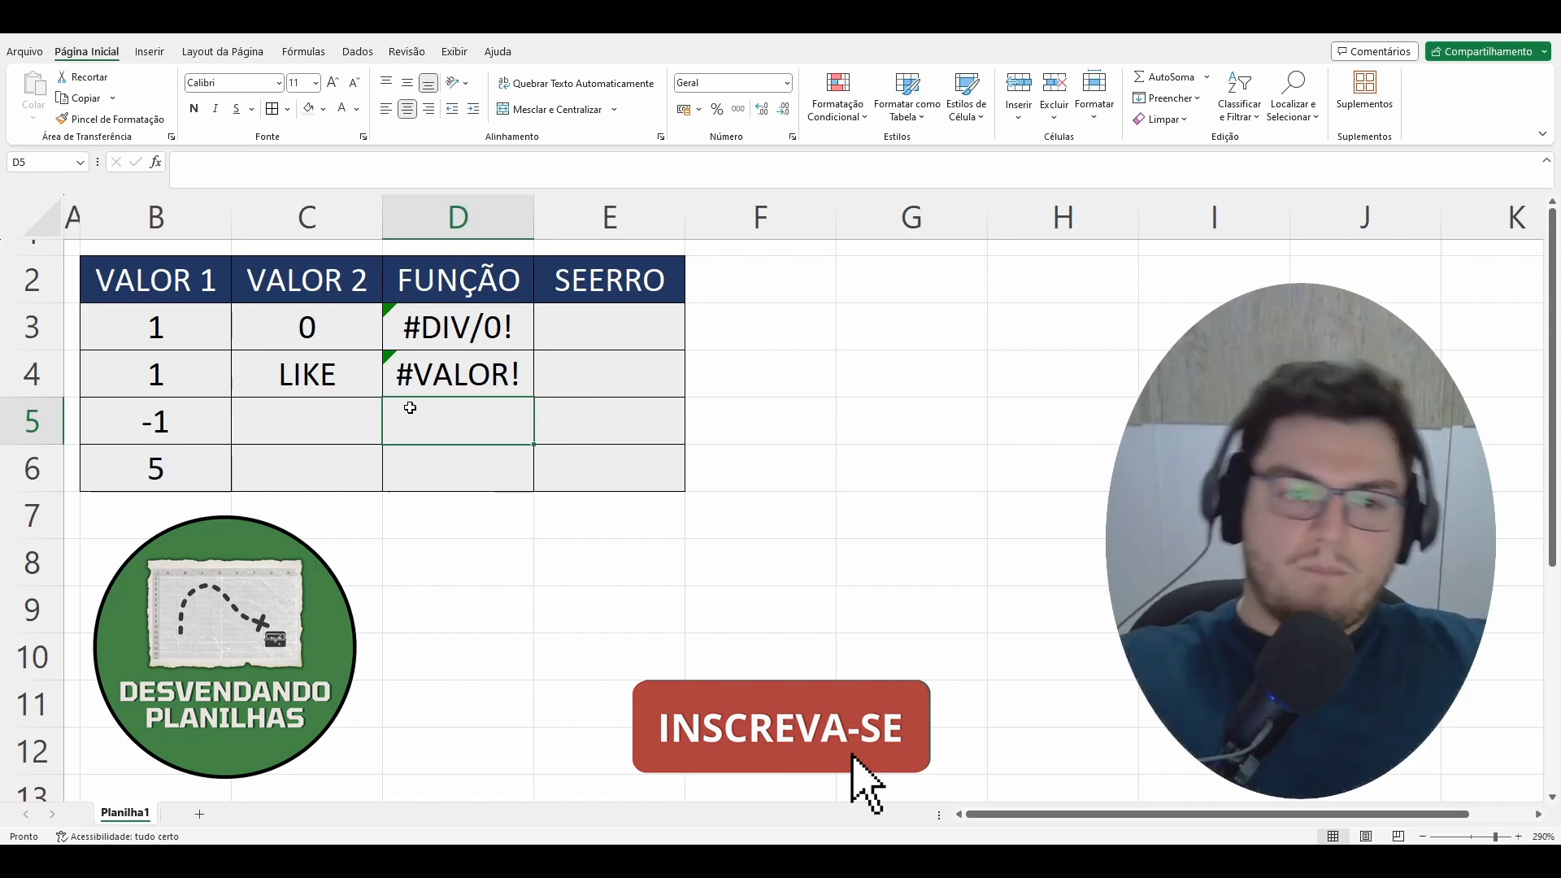
Enter the square root formula =RAIZ(B5) in cell D5.
type("=")
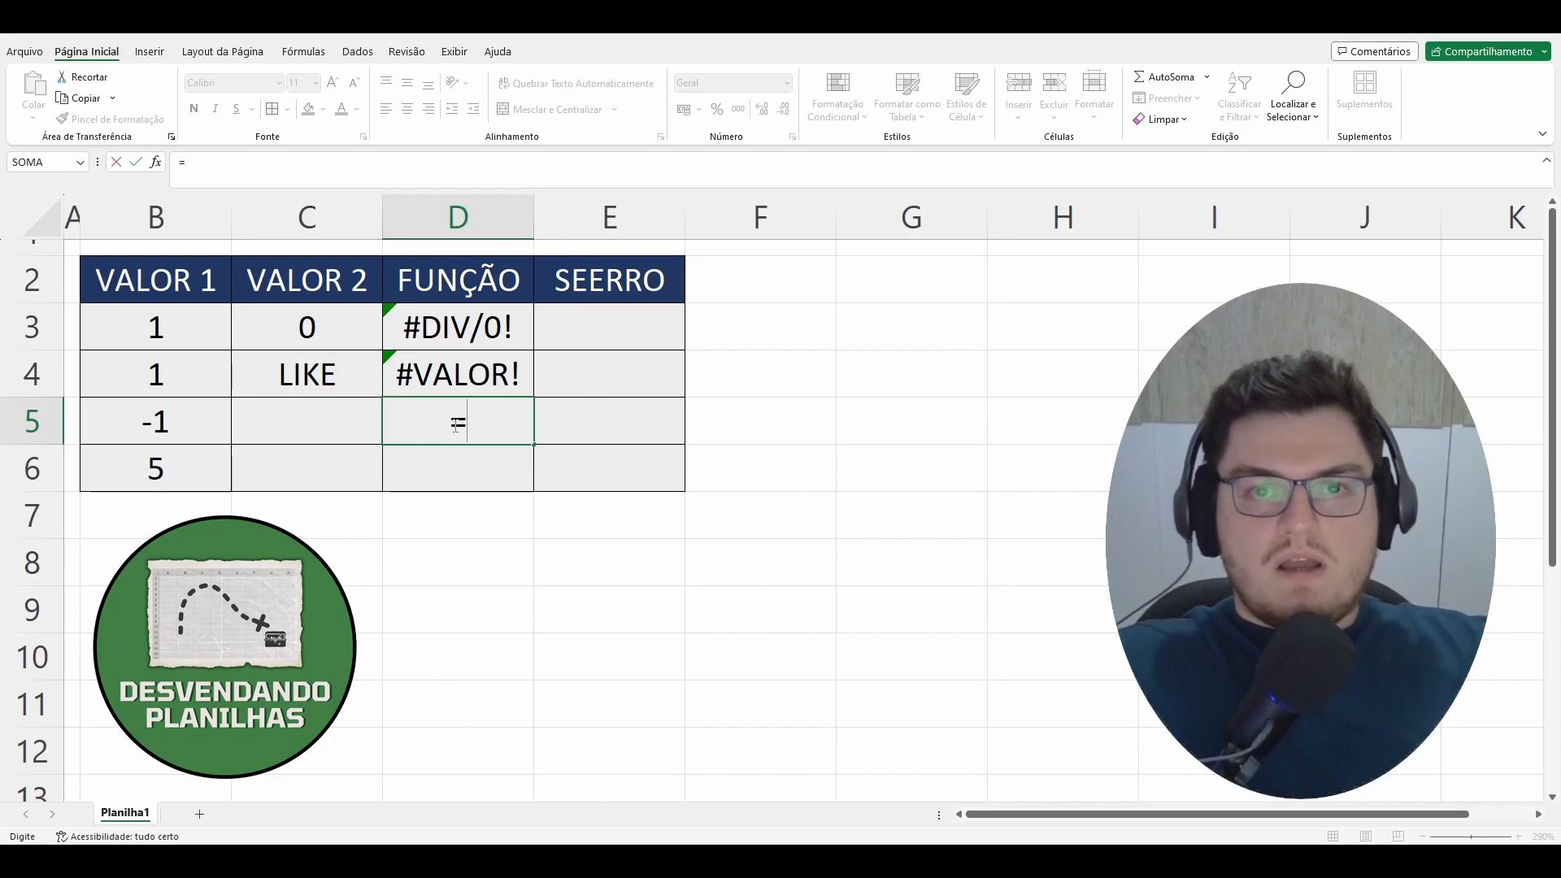
type("RAIZ(")
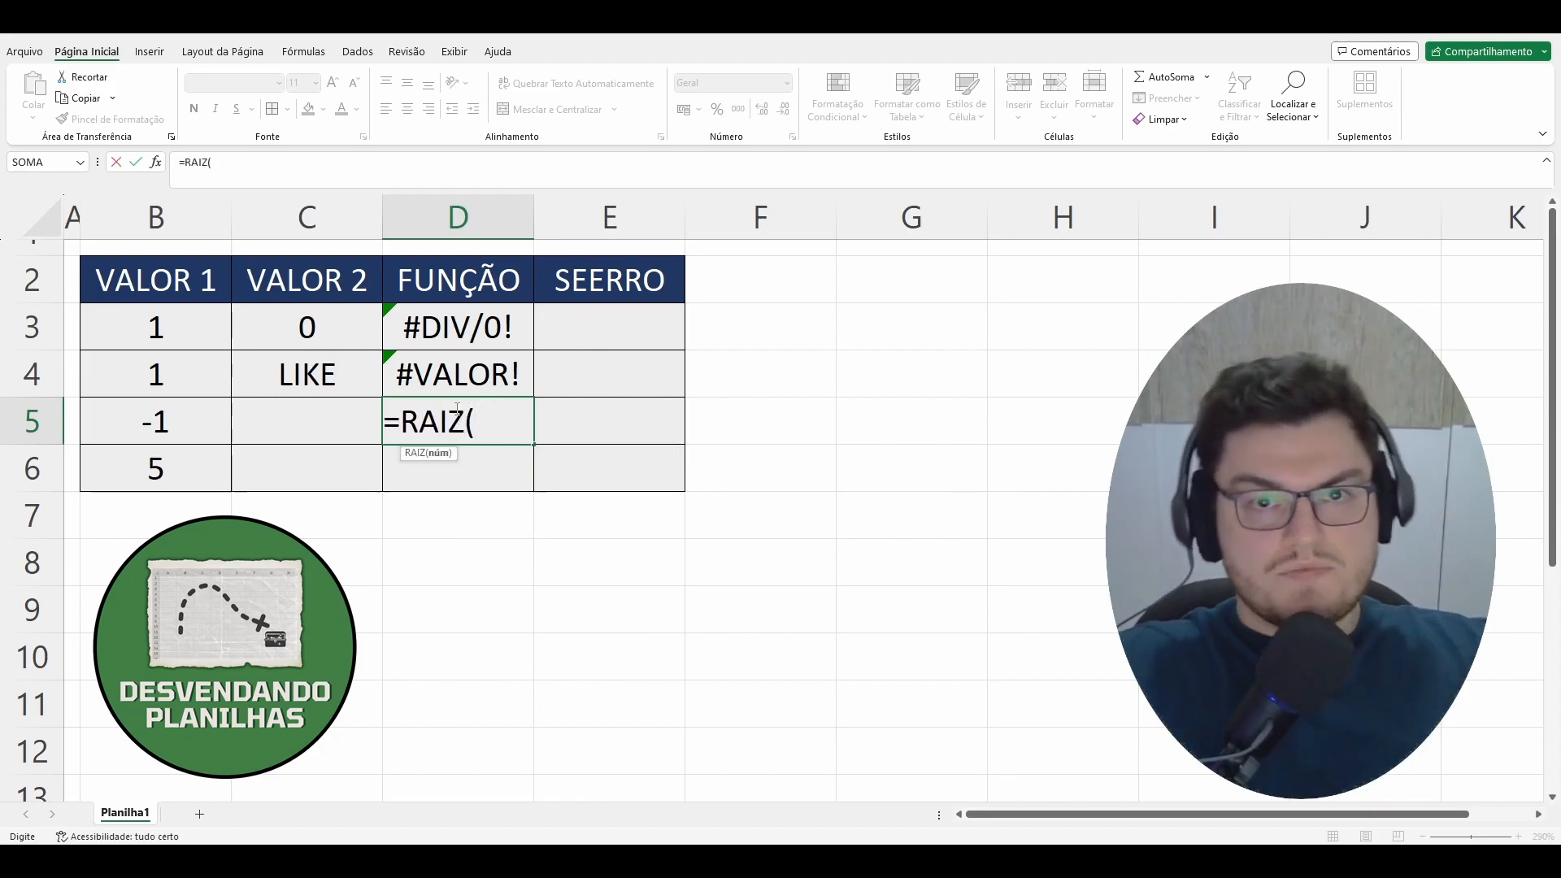
left_click(175, 429)
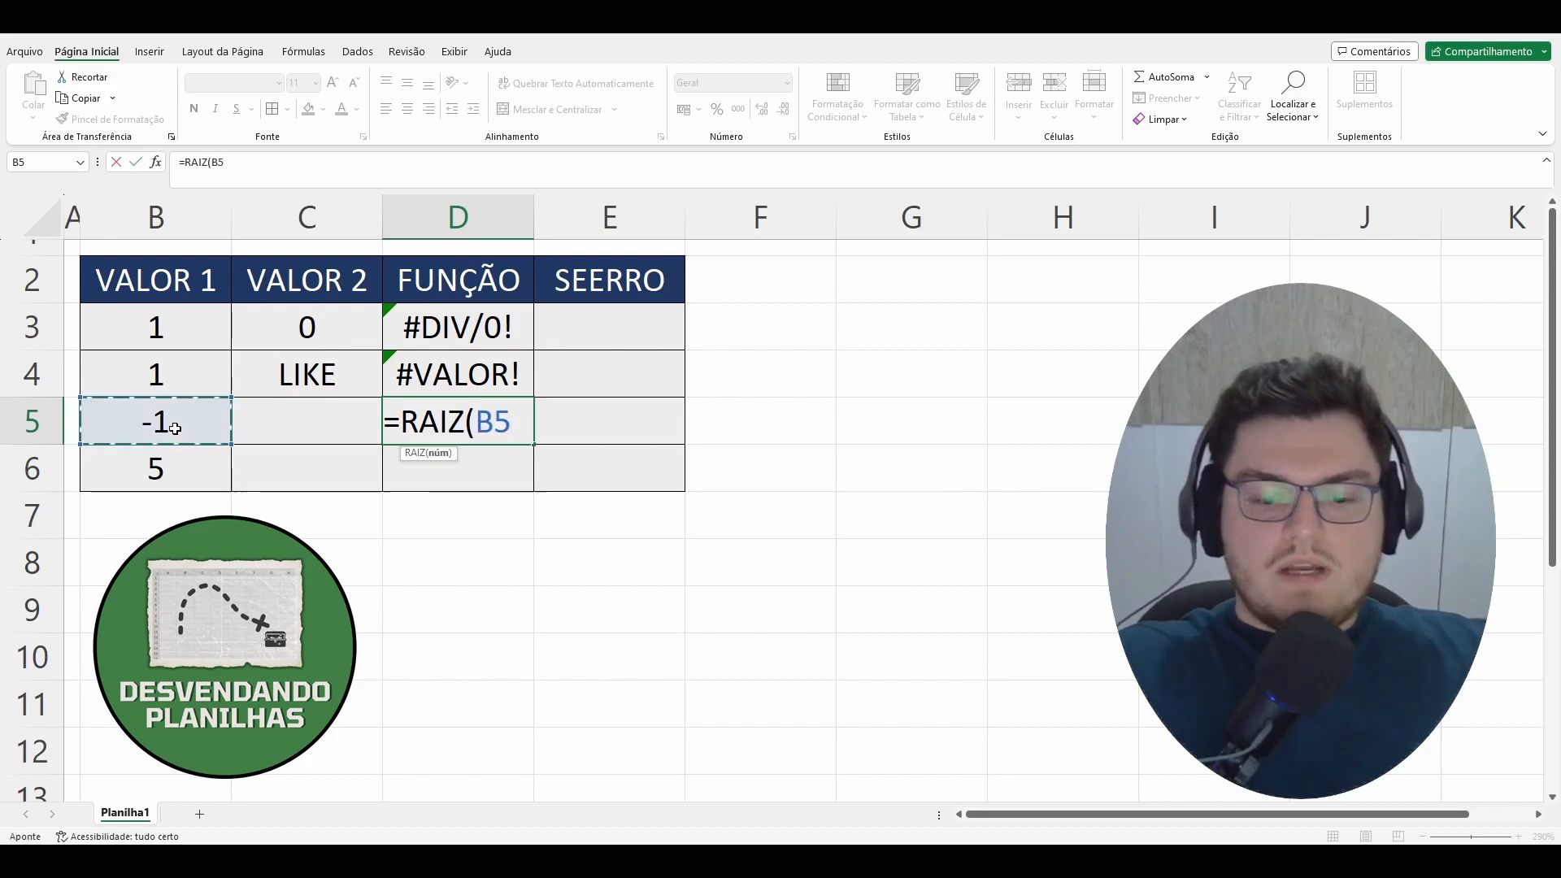
type(")")
key("Return")
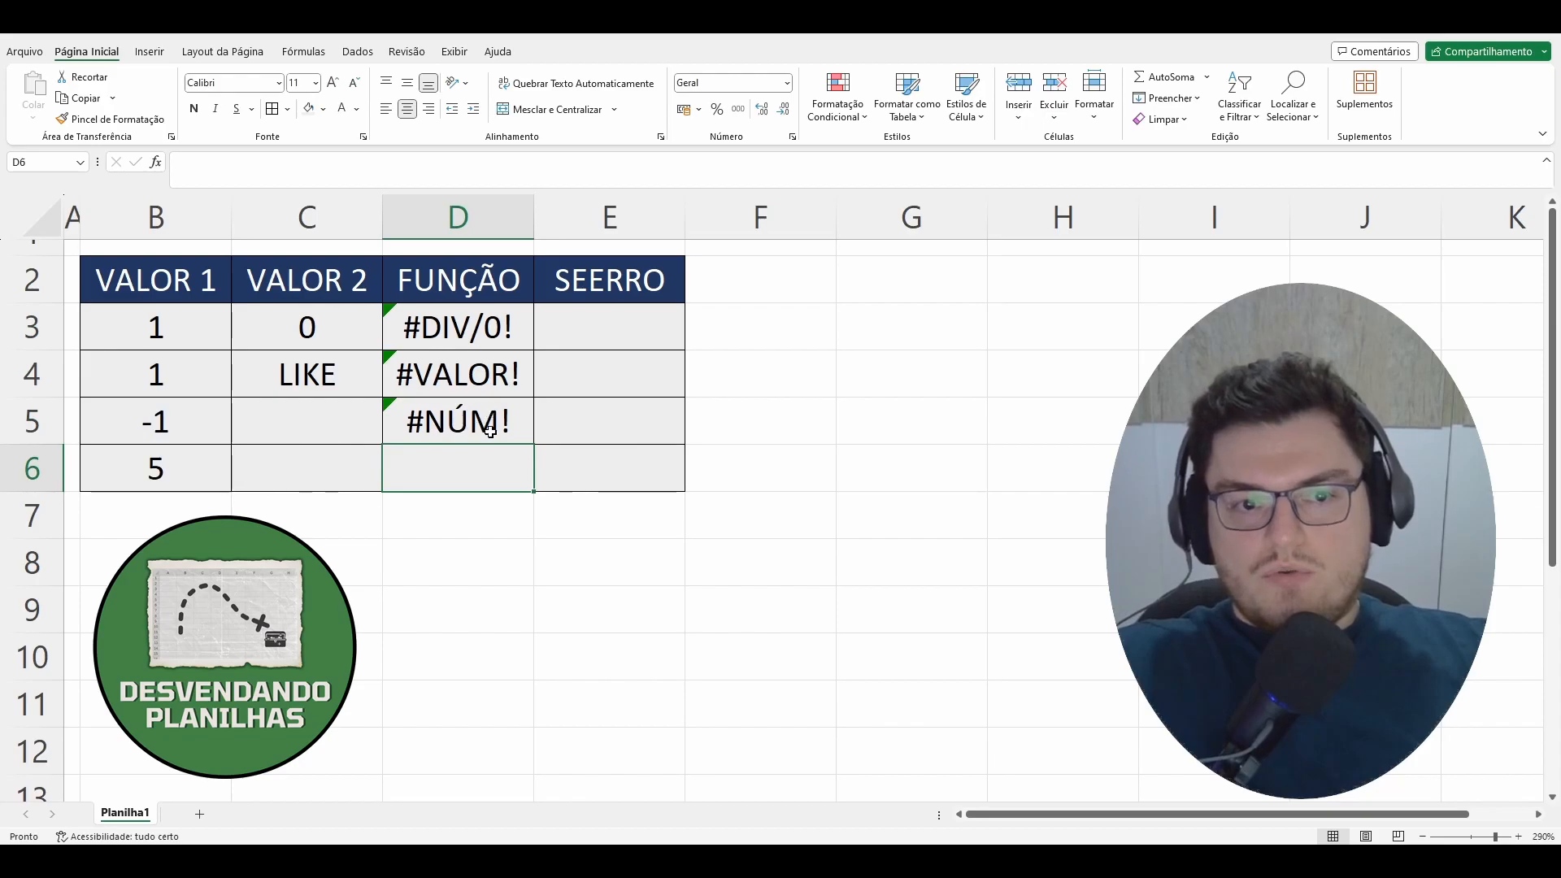
Enter the formula =SES(B6>10;"";B6<0;"") in cell D6.
type("=")
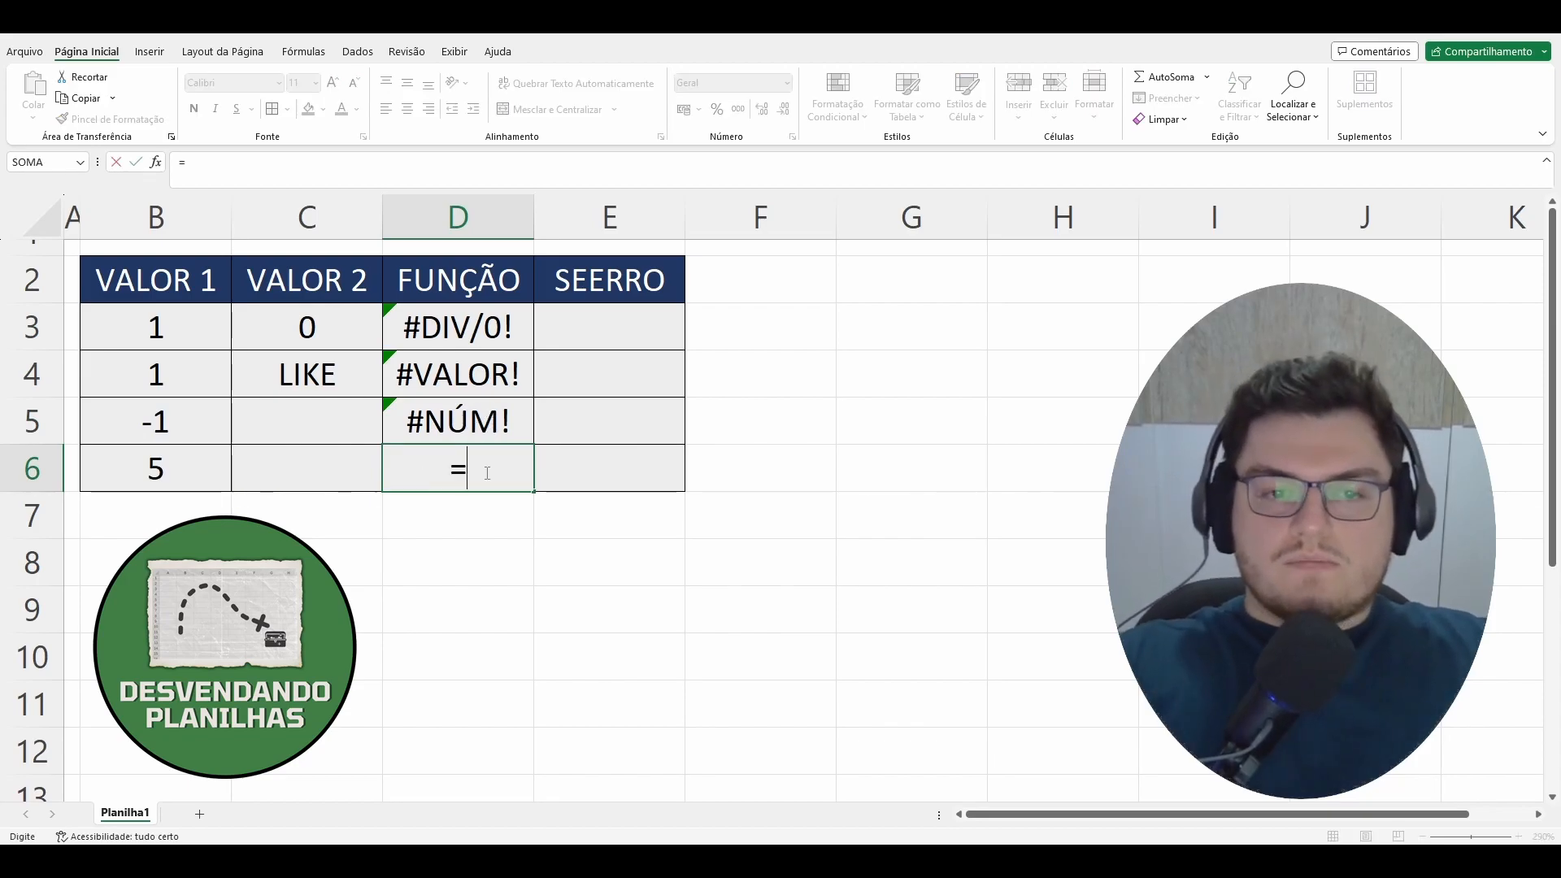
type("SES")
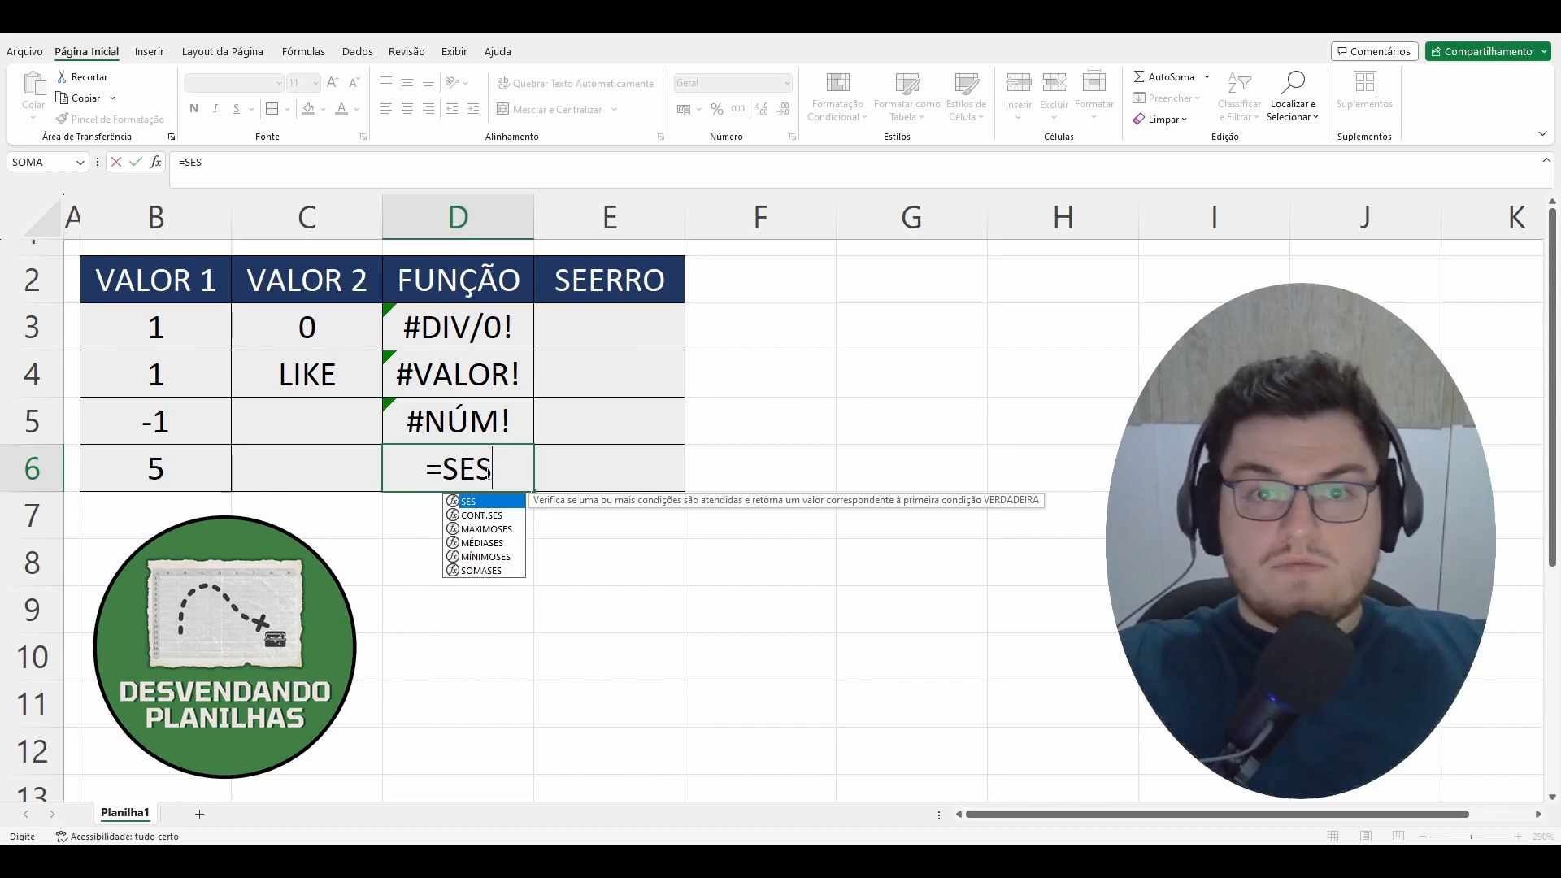
type("(")
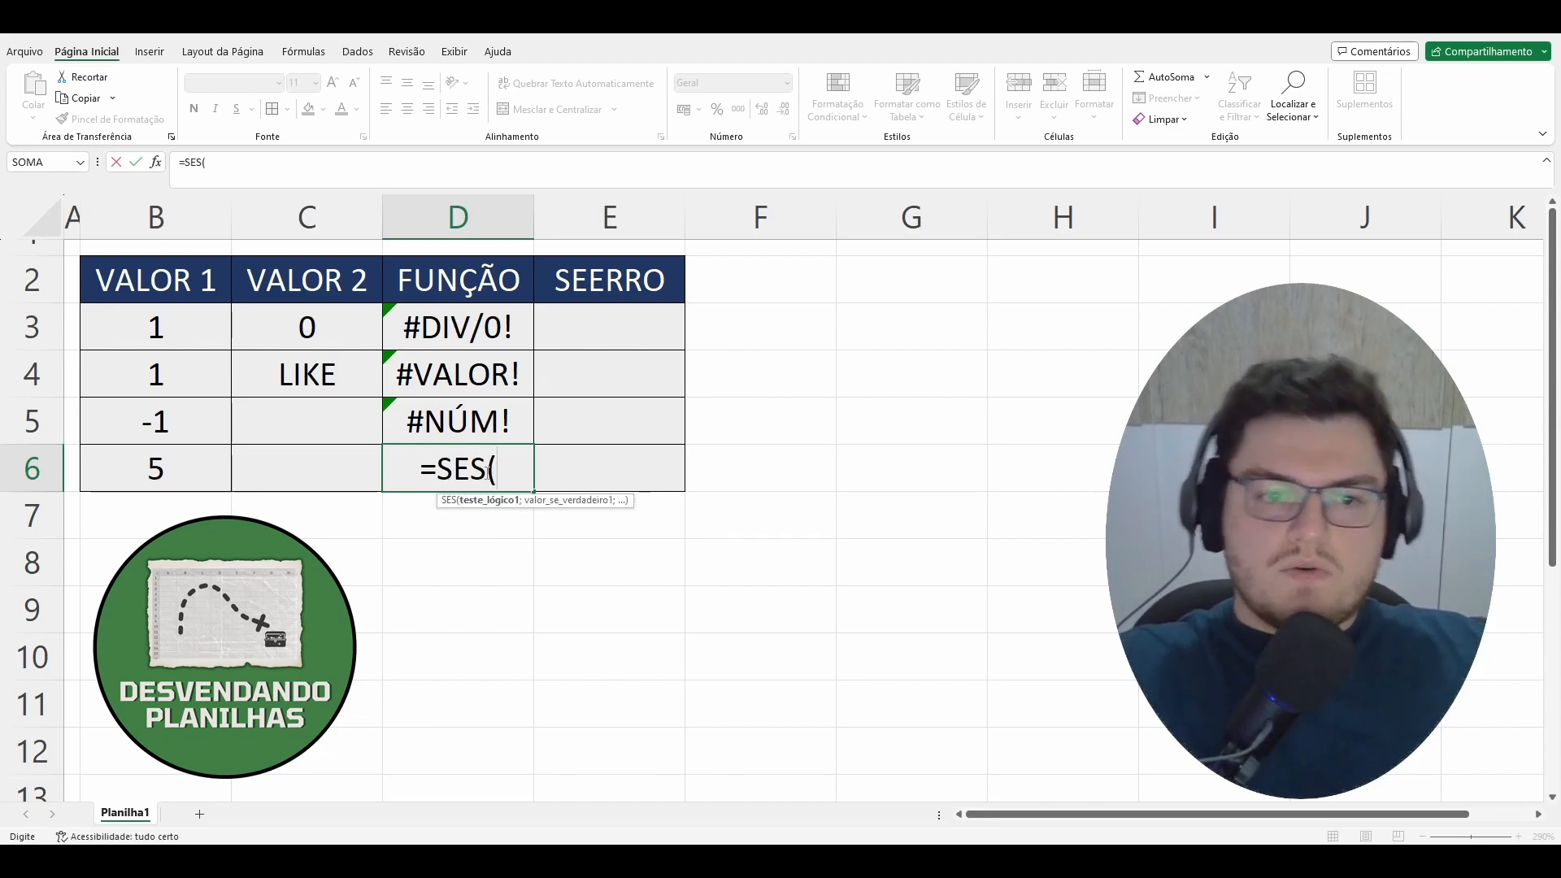
left_click(105, 474)
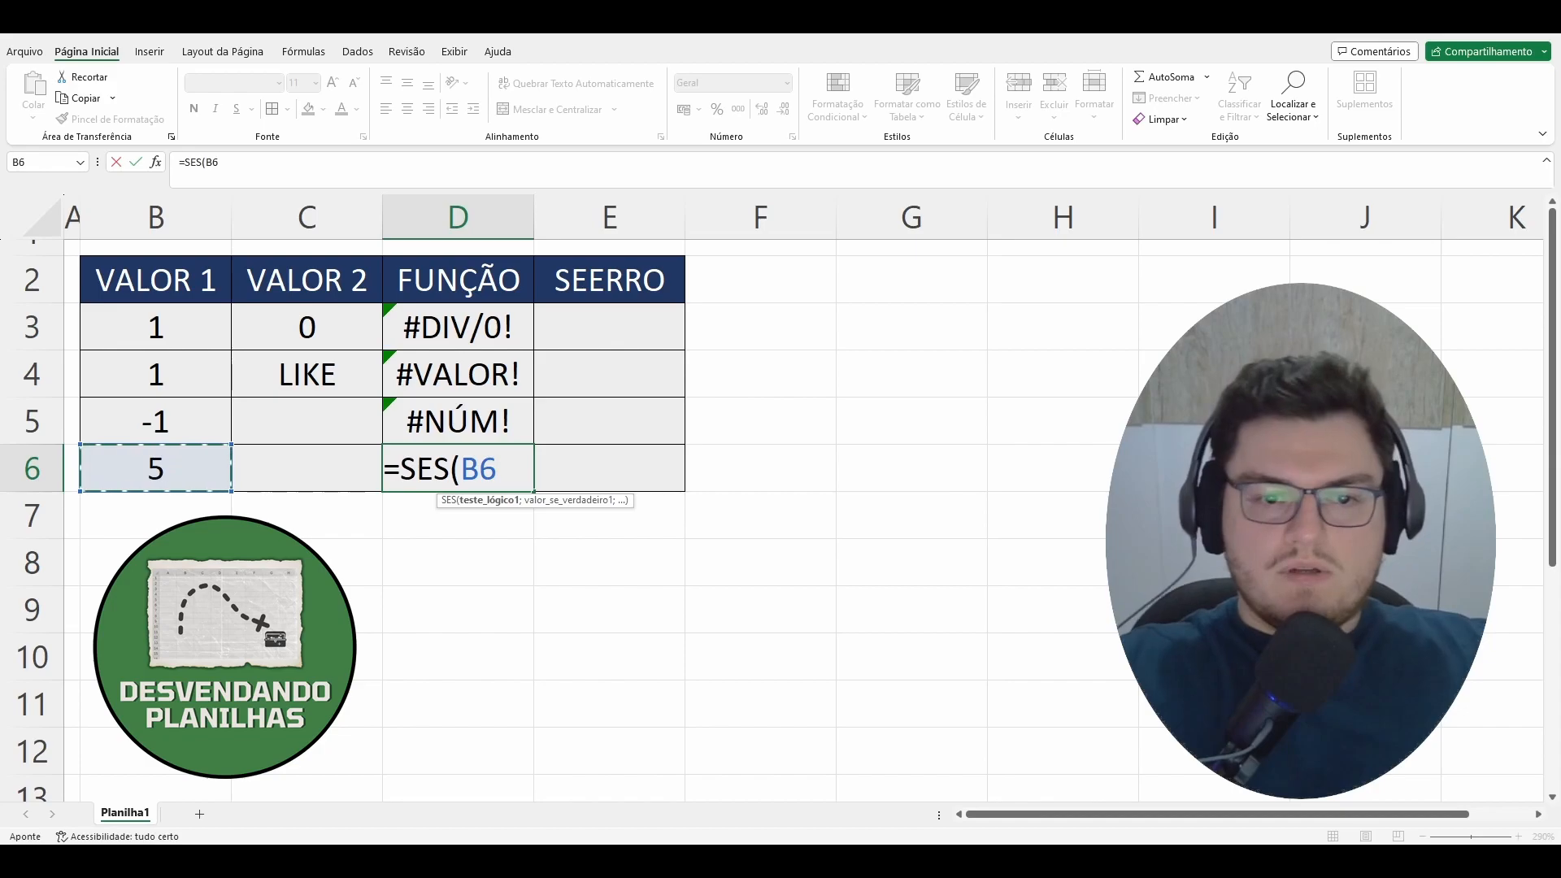
type(">10")
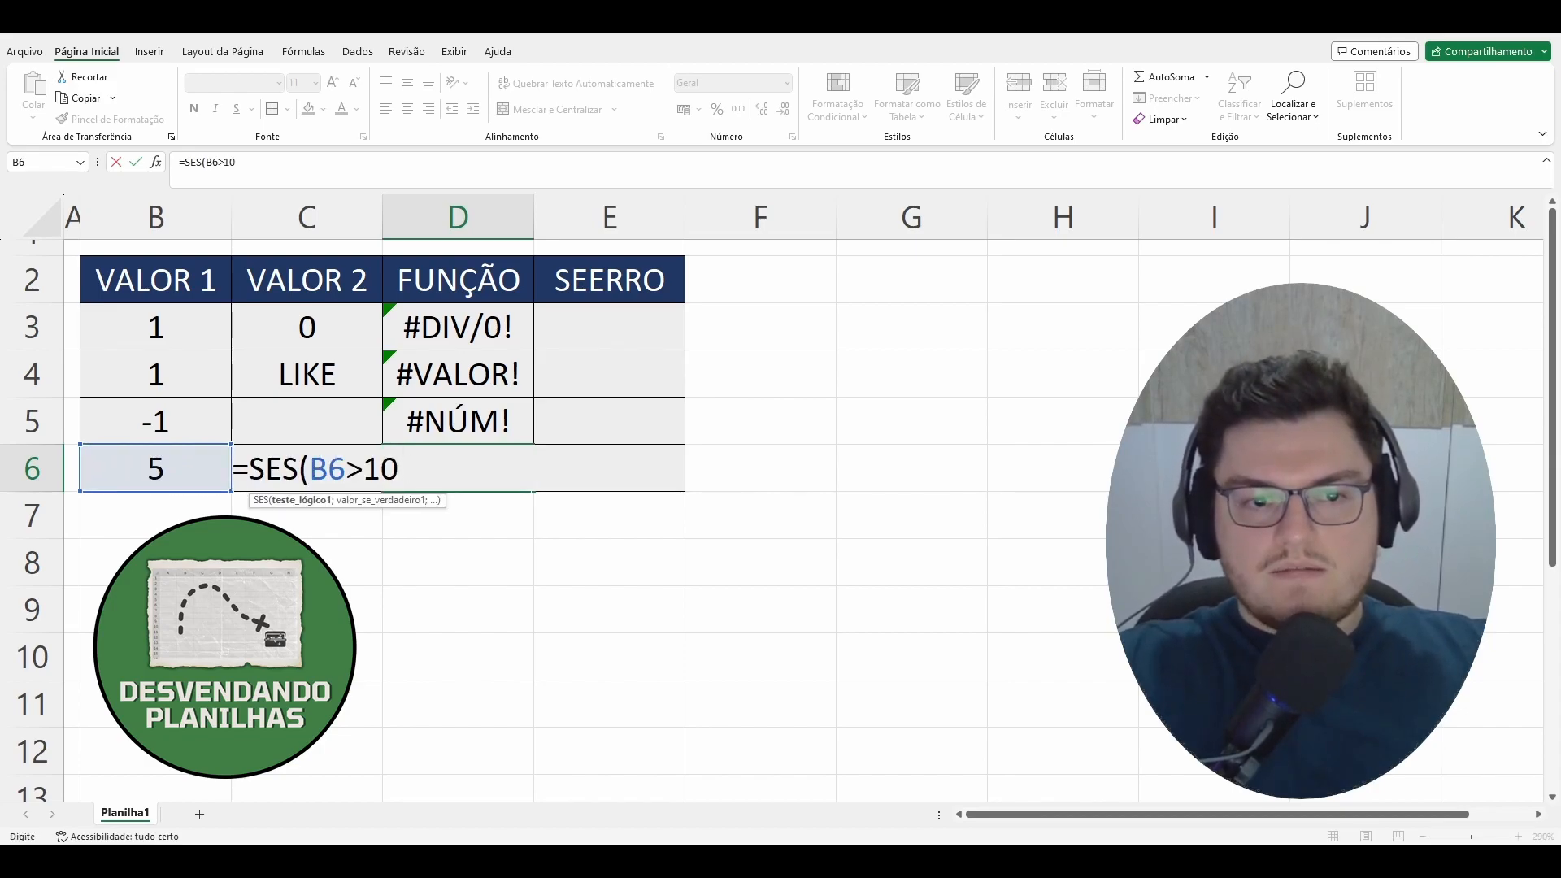
type(";\"\"")
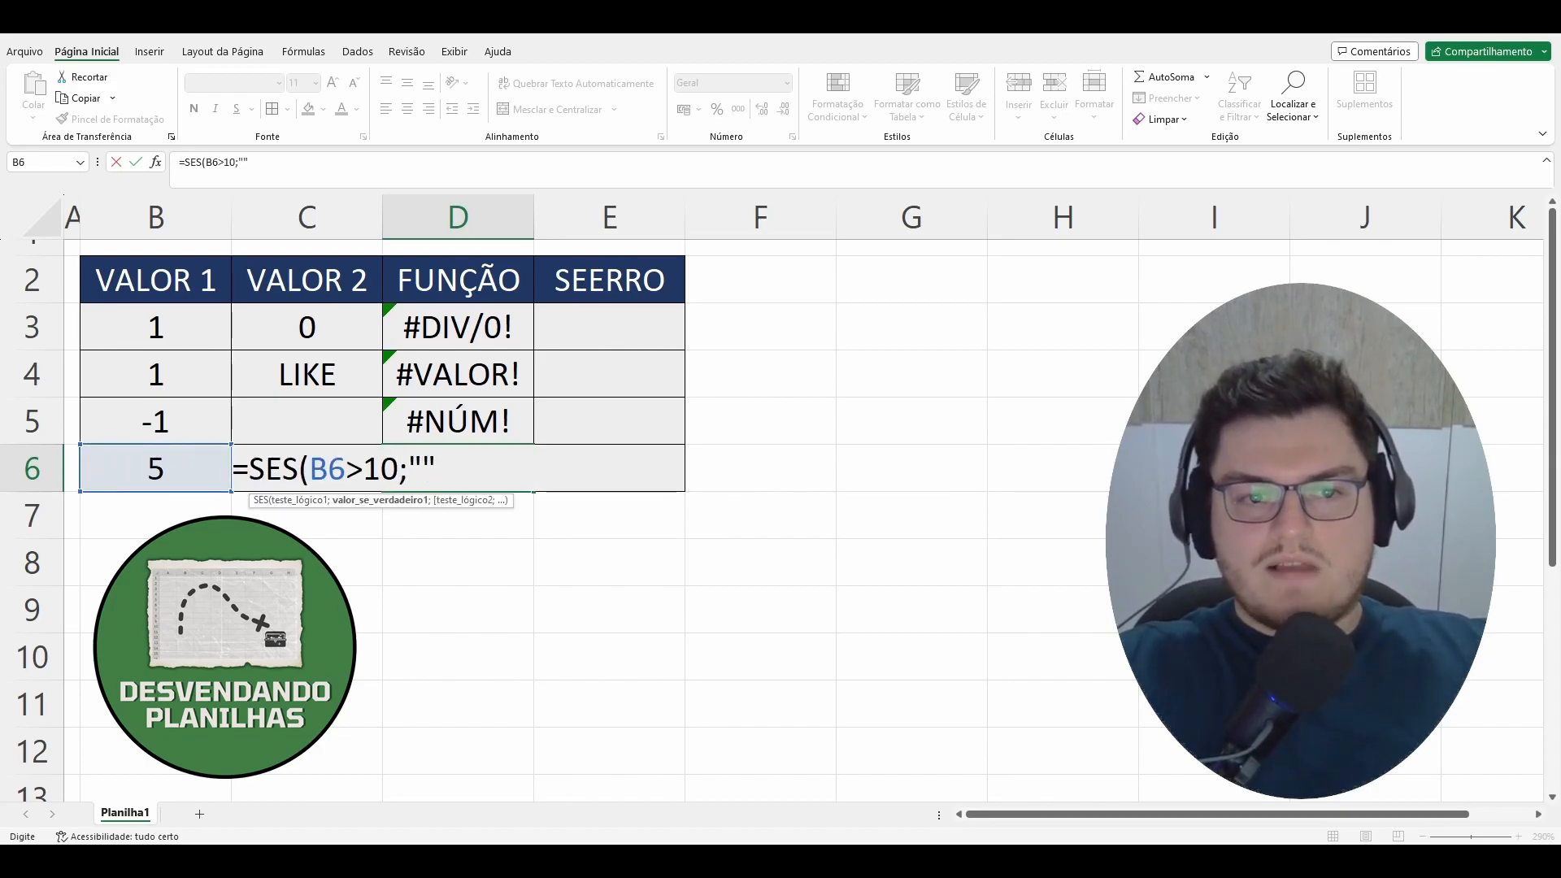
type(";")
left_click(202, 473)
type("<")
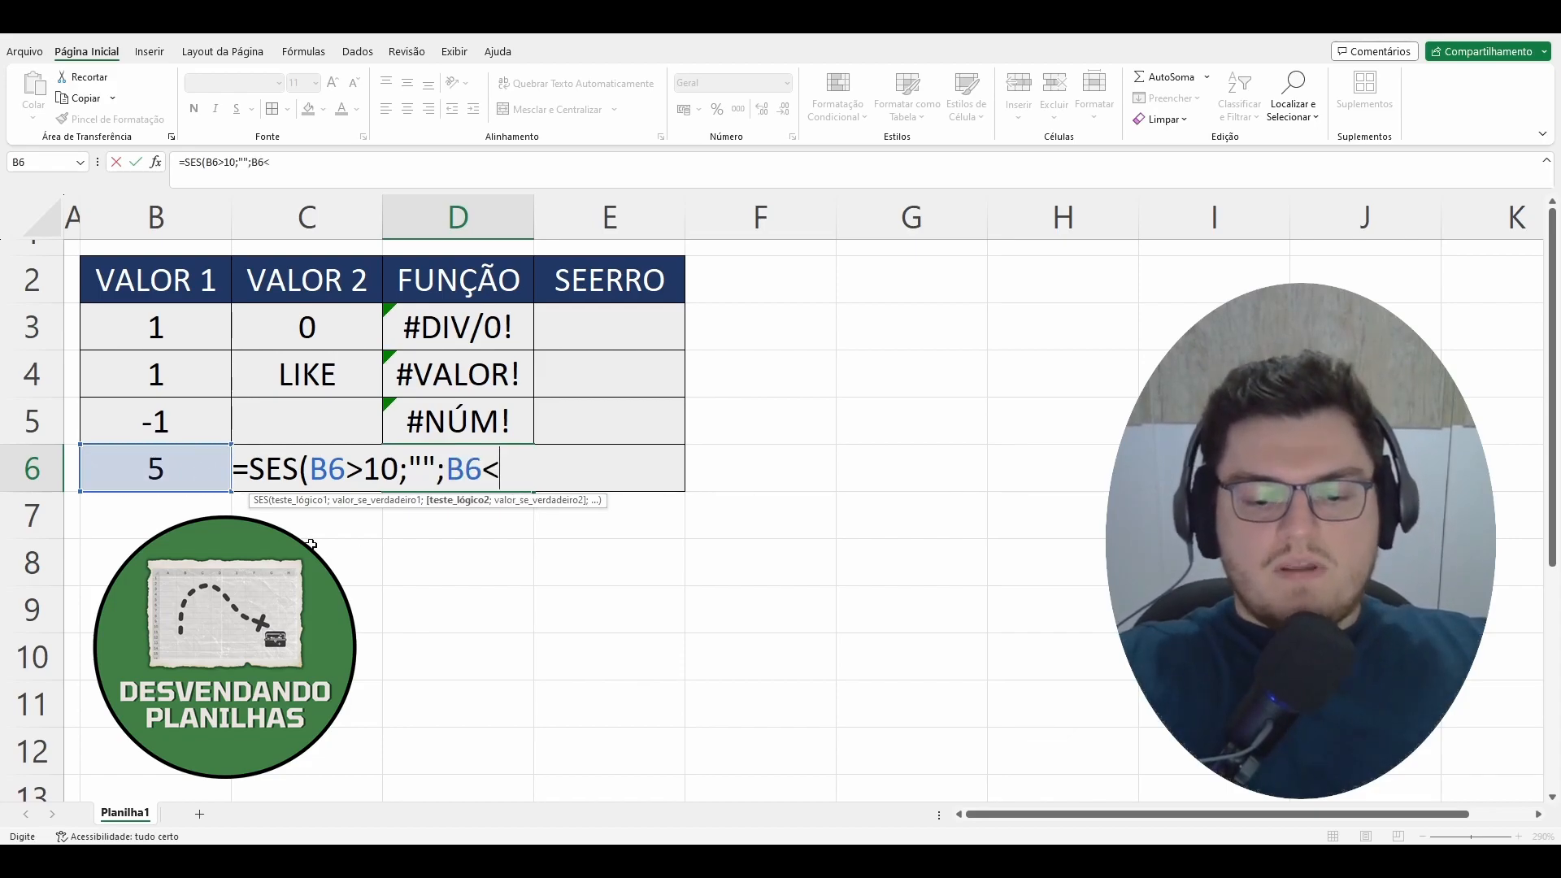
type("0;")
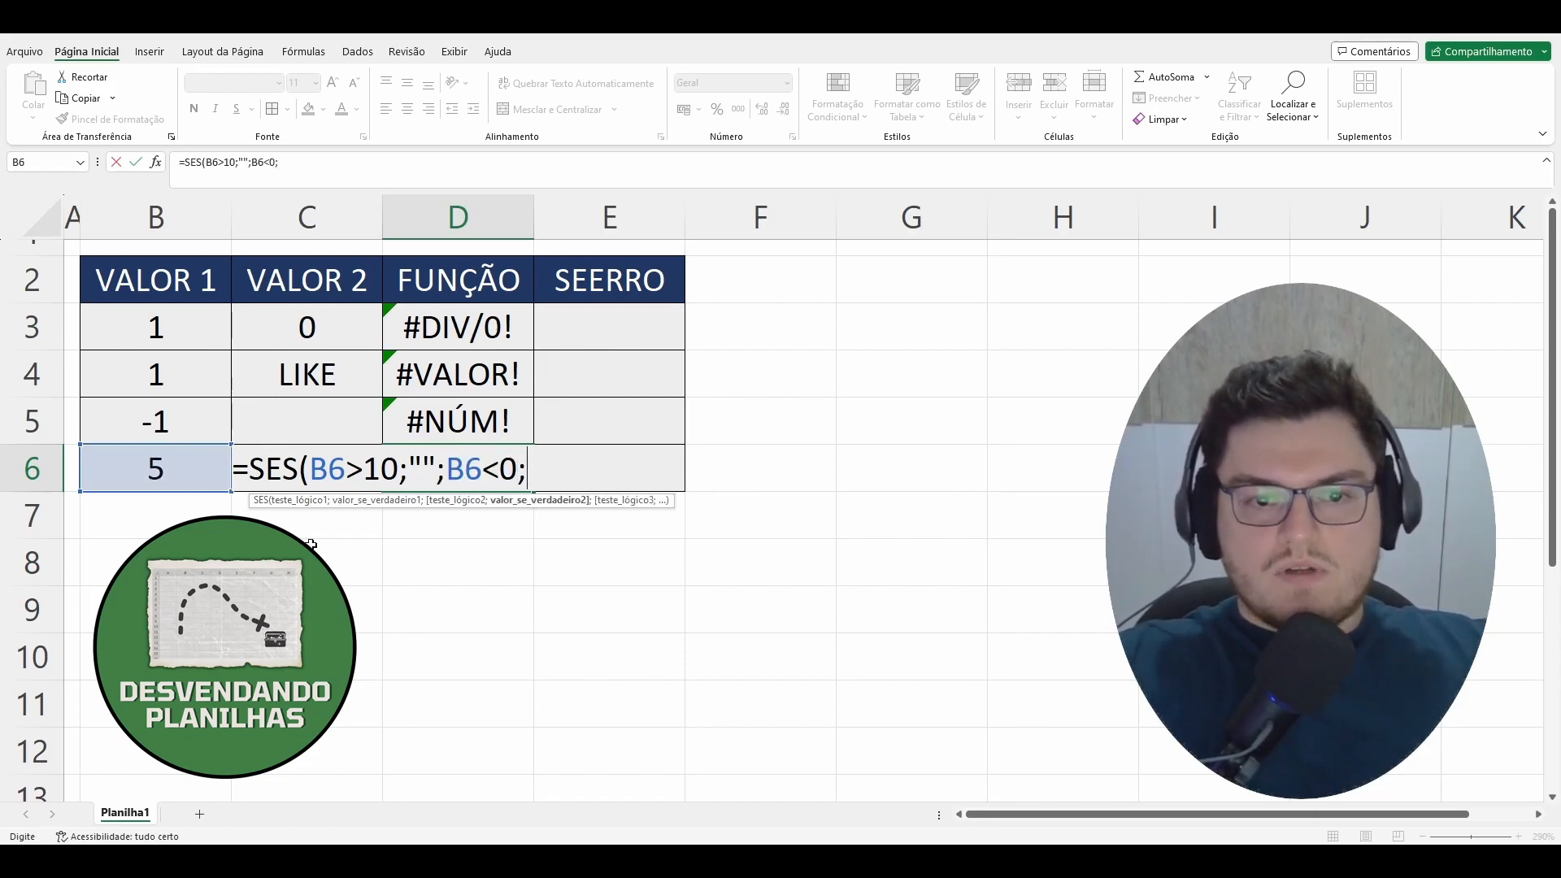
type("\"\"")
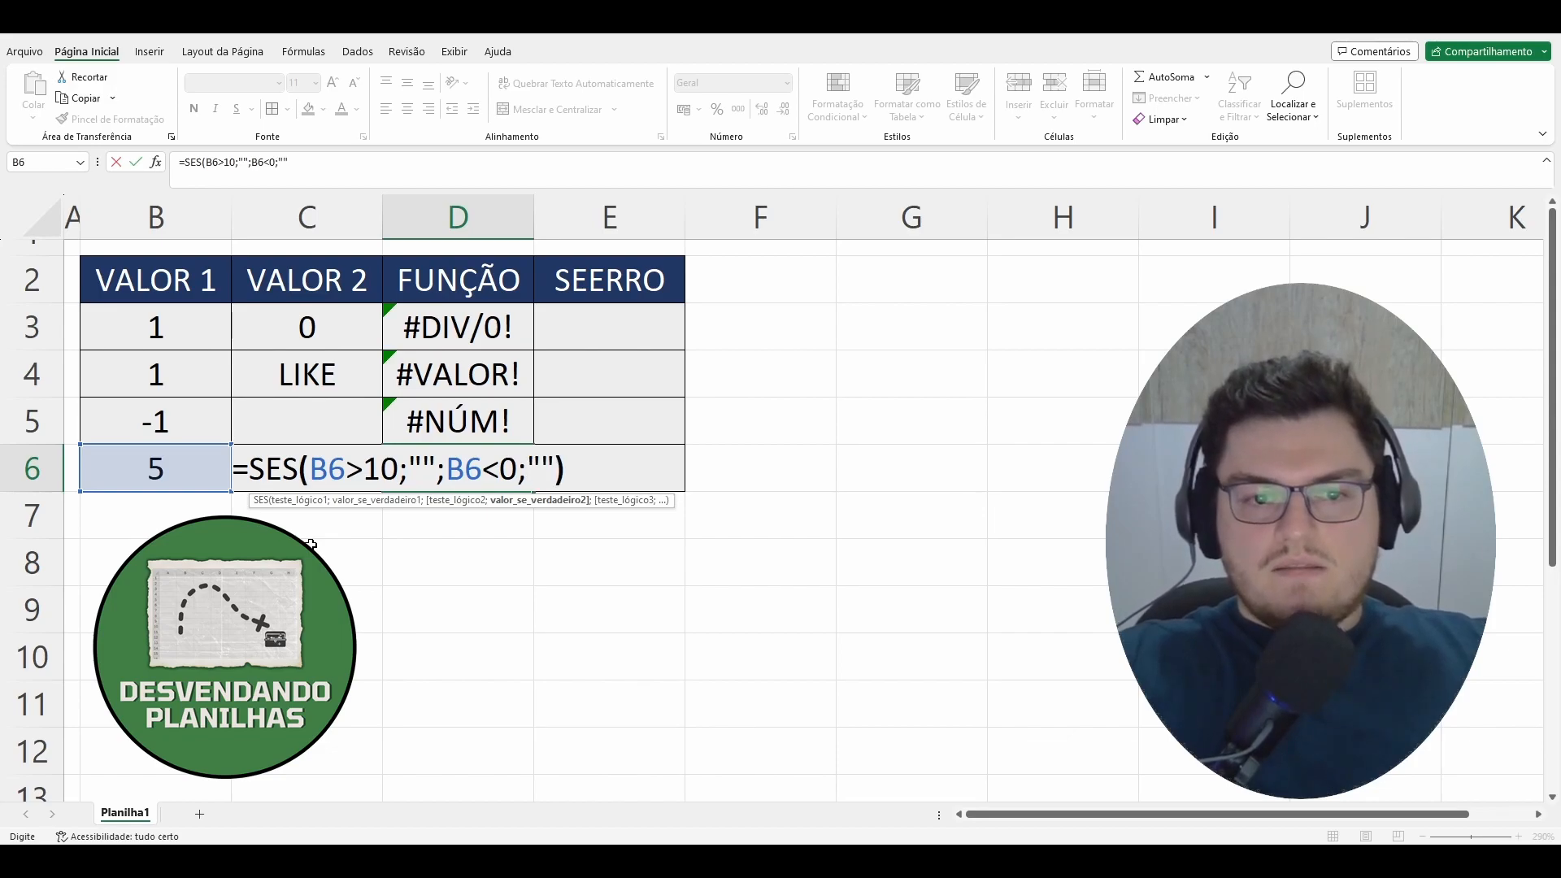
type(")")
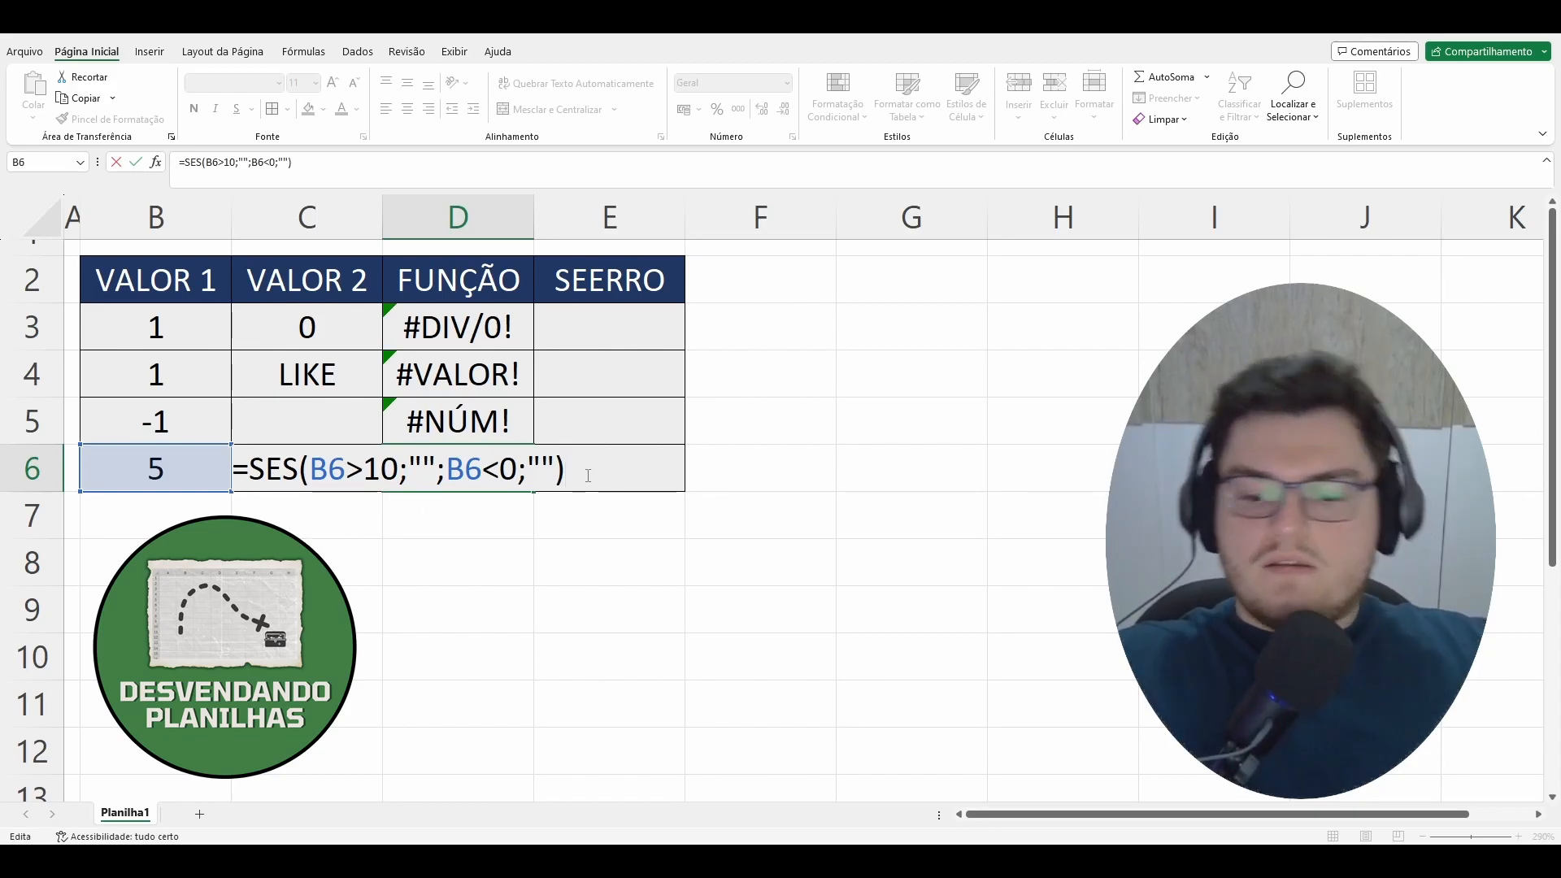
key("Return")
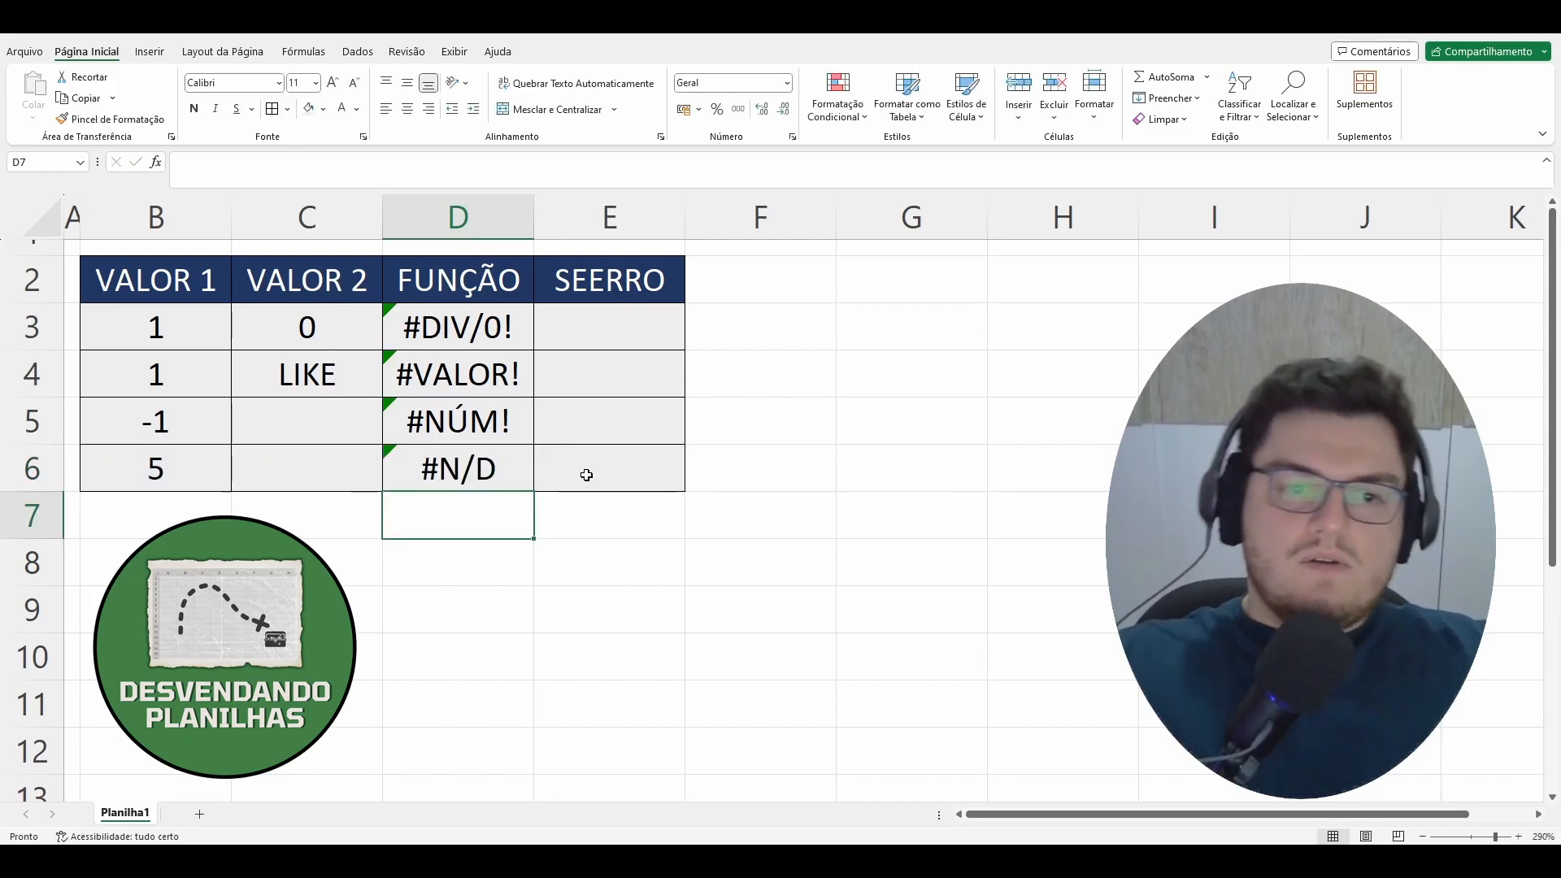
Start a SEERRO formula in cell E3 that evaluates the division B3/C3.
left_click(578, 529)
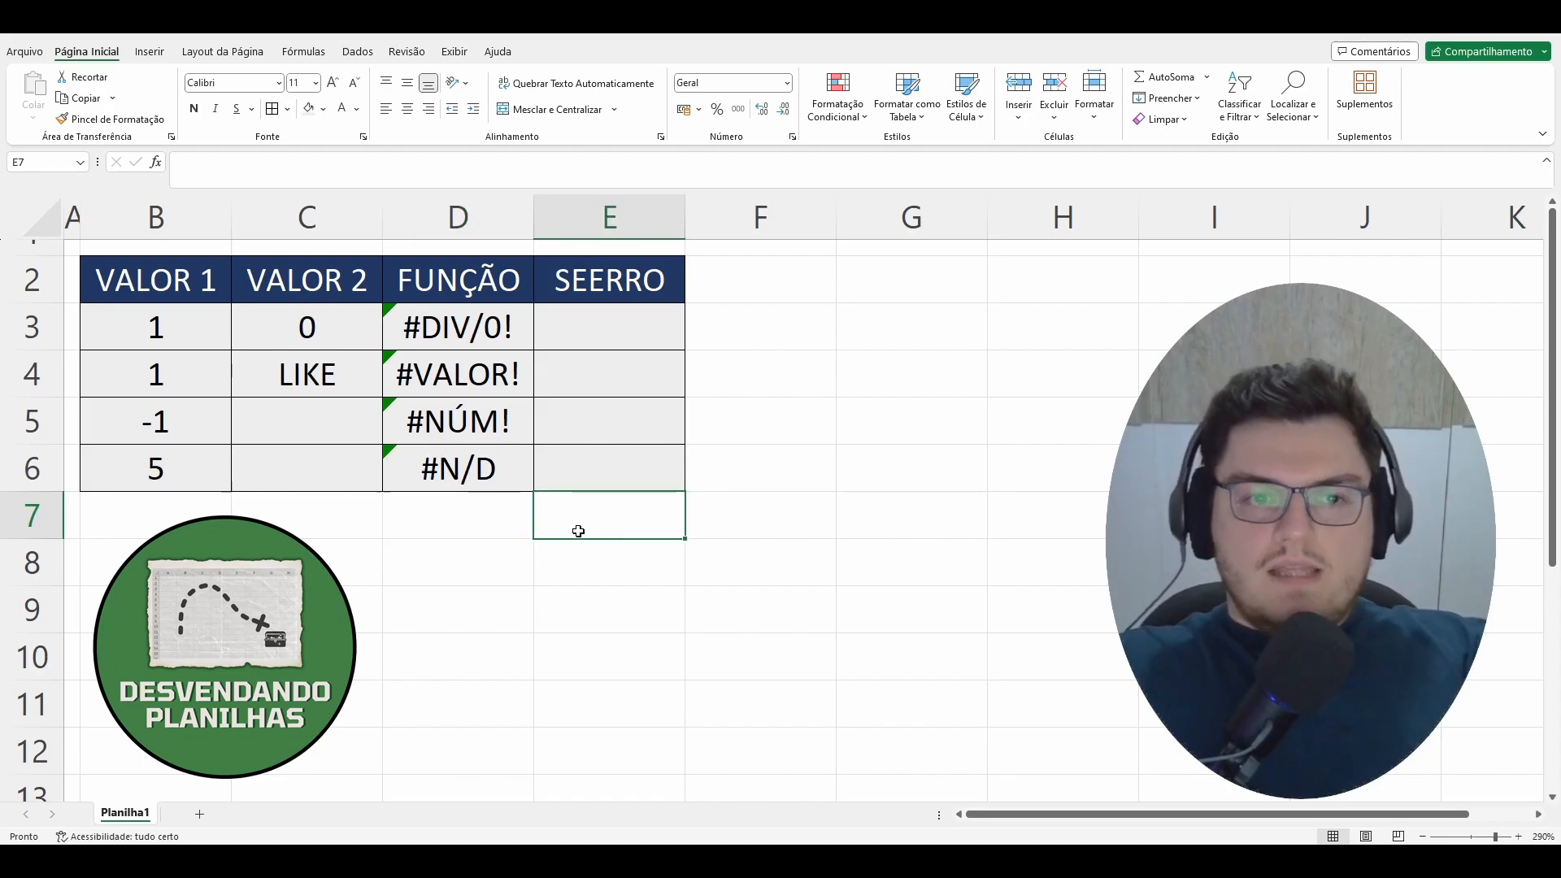
left_click(625, 339)
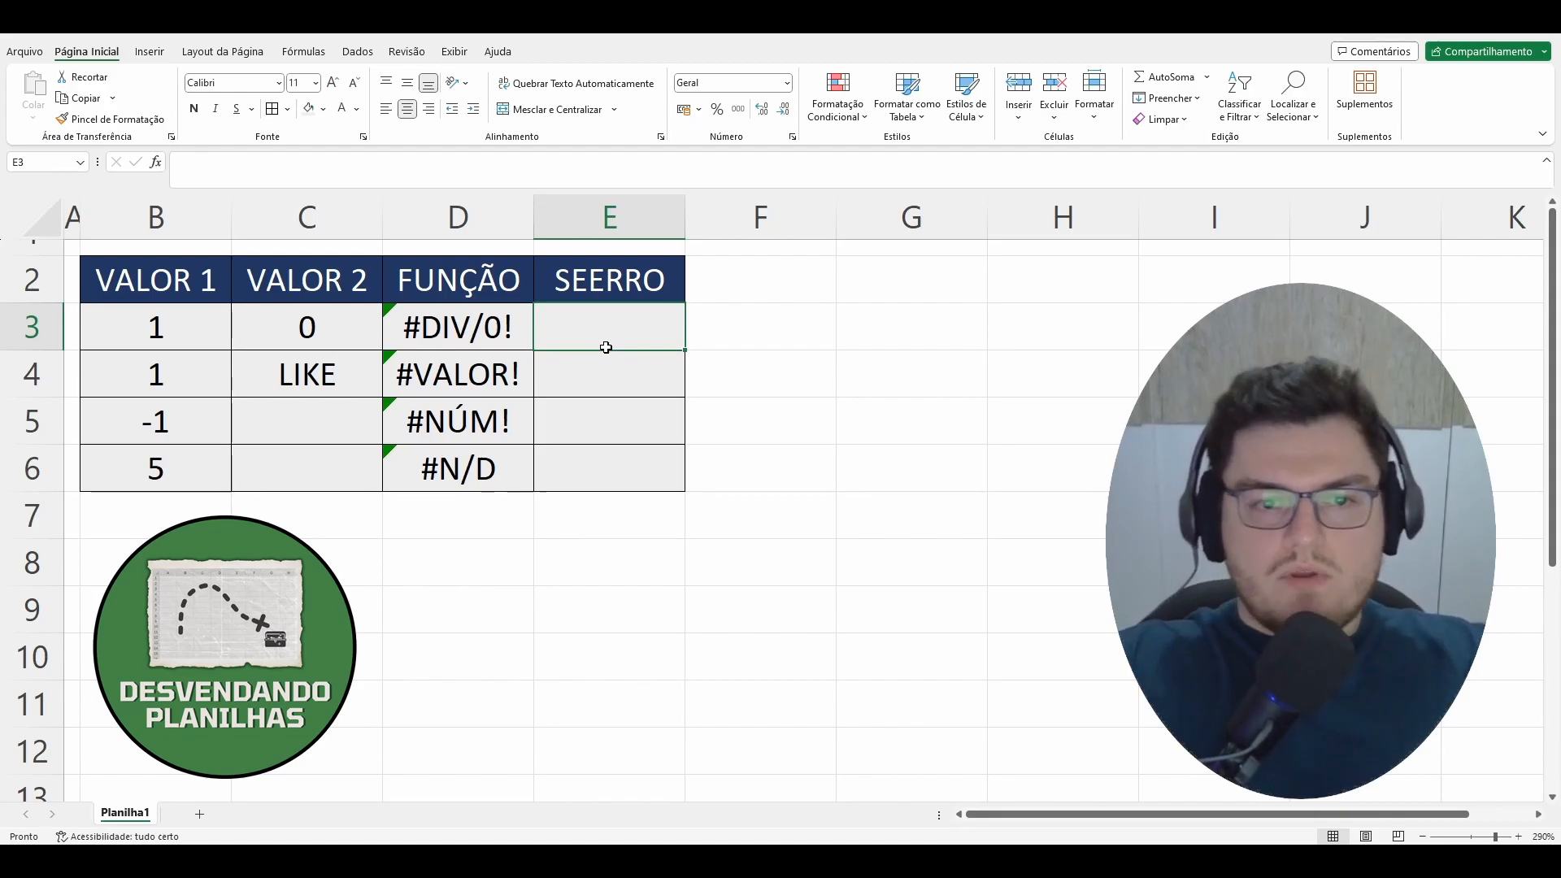
type("=se")
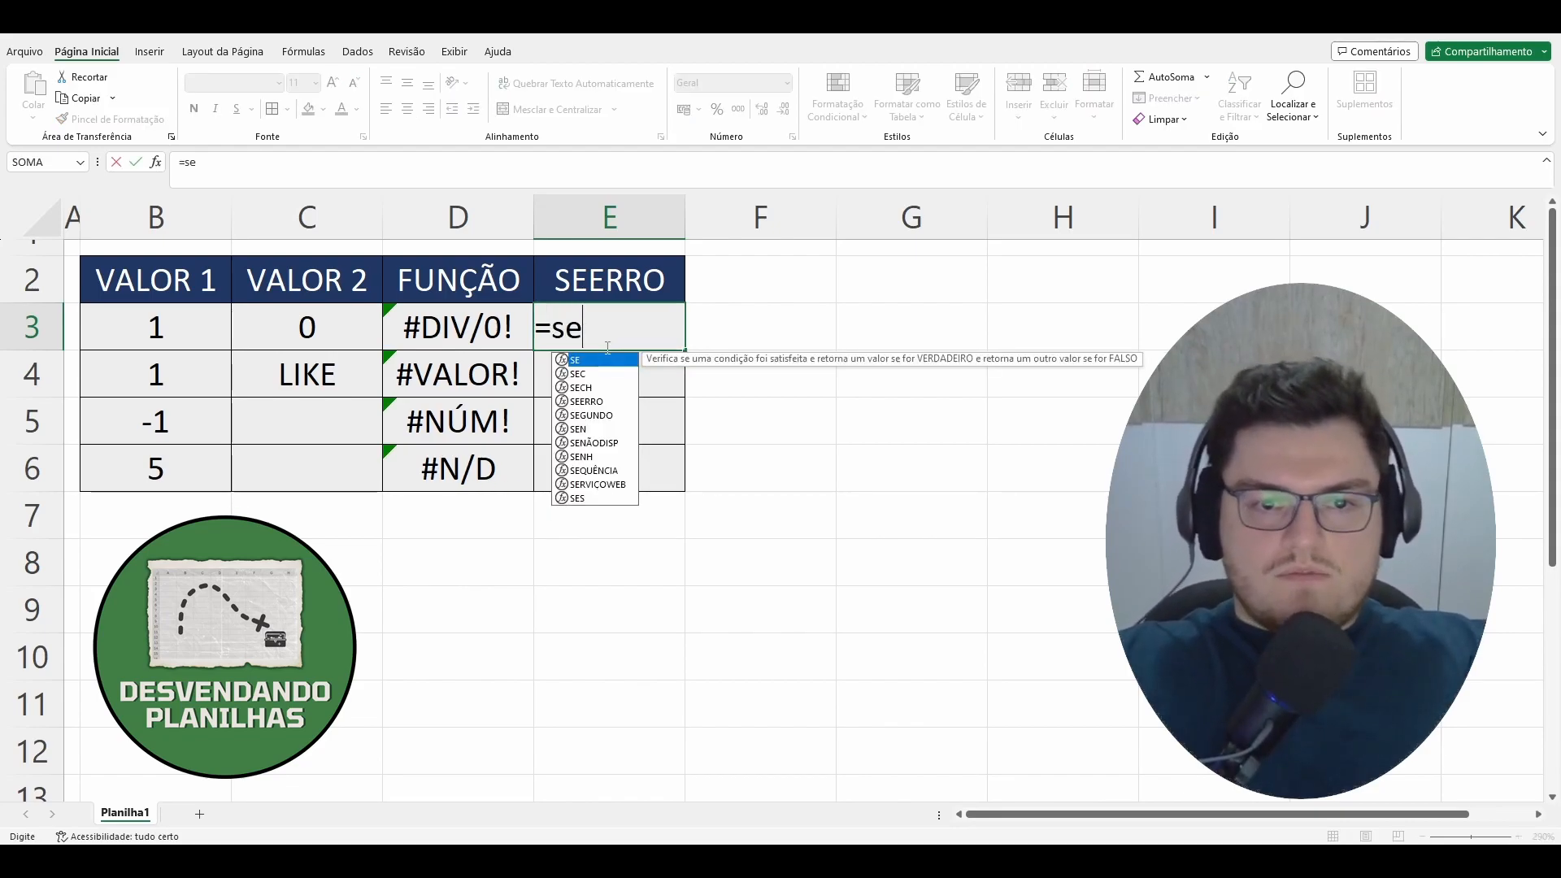
key("Down")
key("Down")
key("Down")
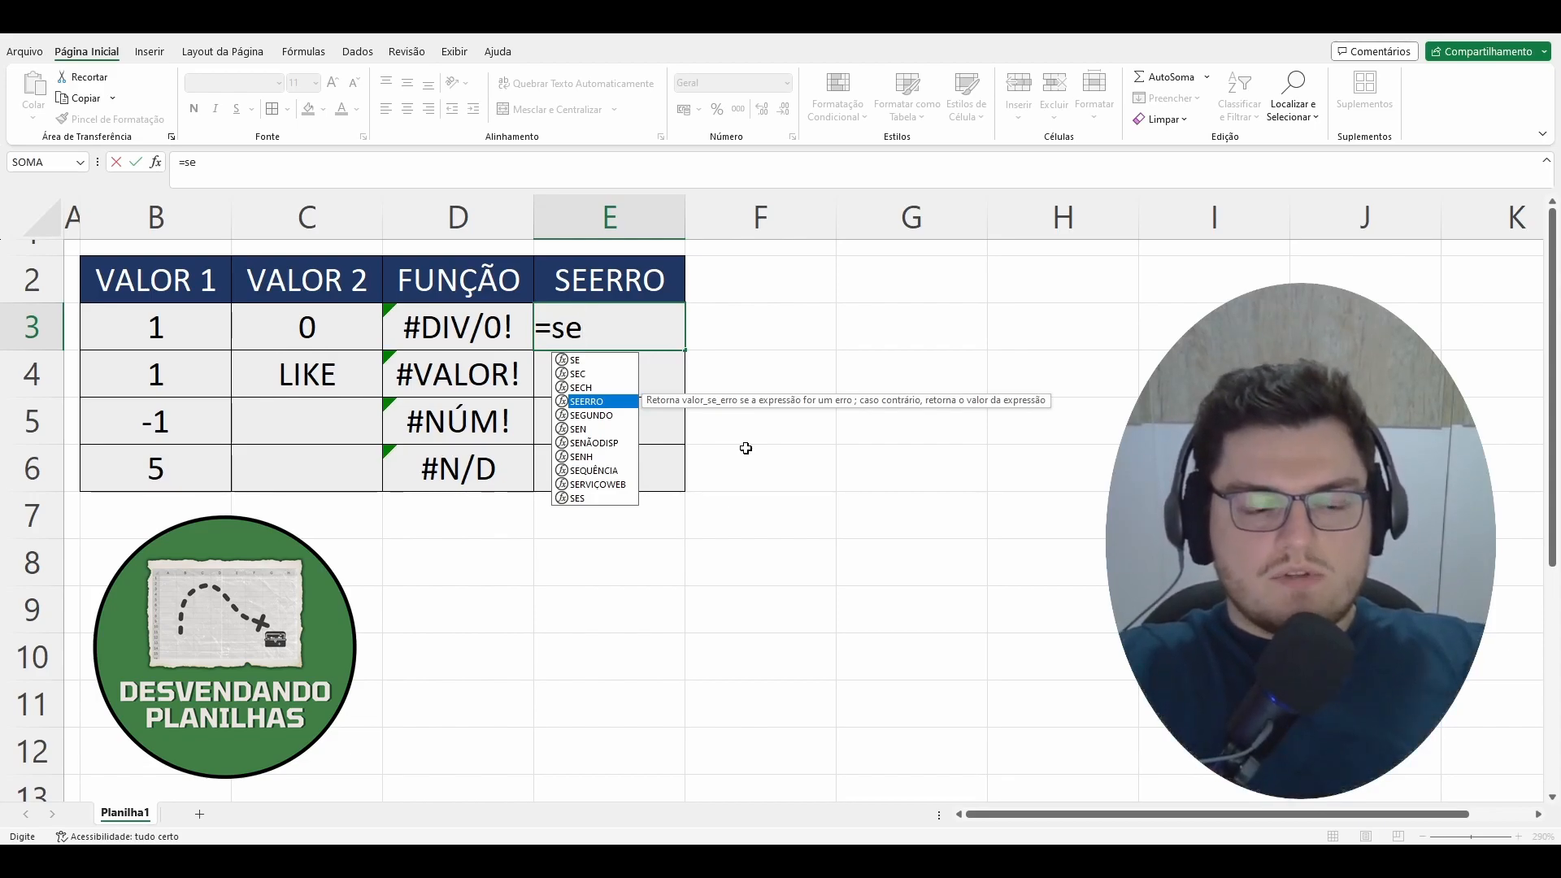
key("Tab")
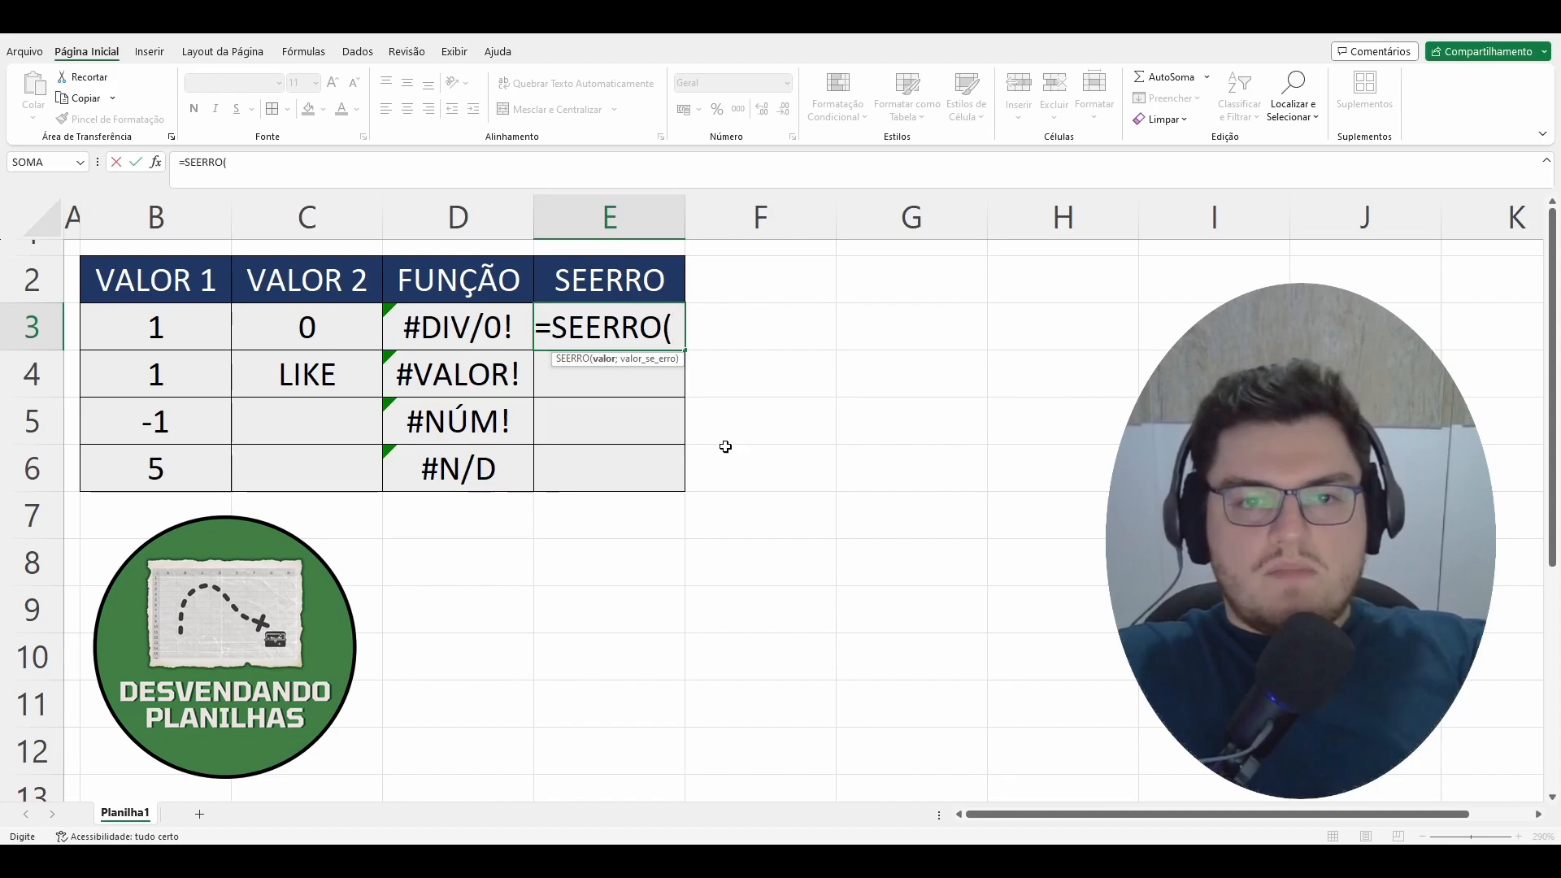
left_click(174, 327)
type("/")
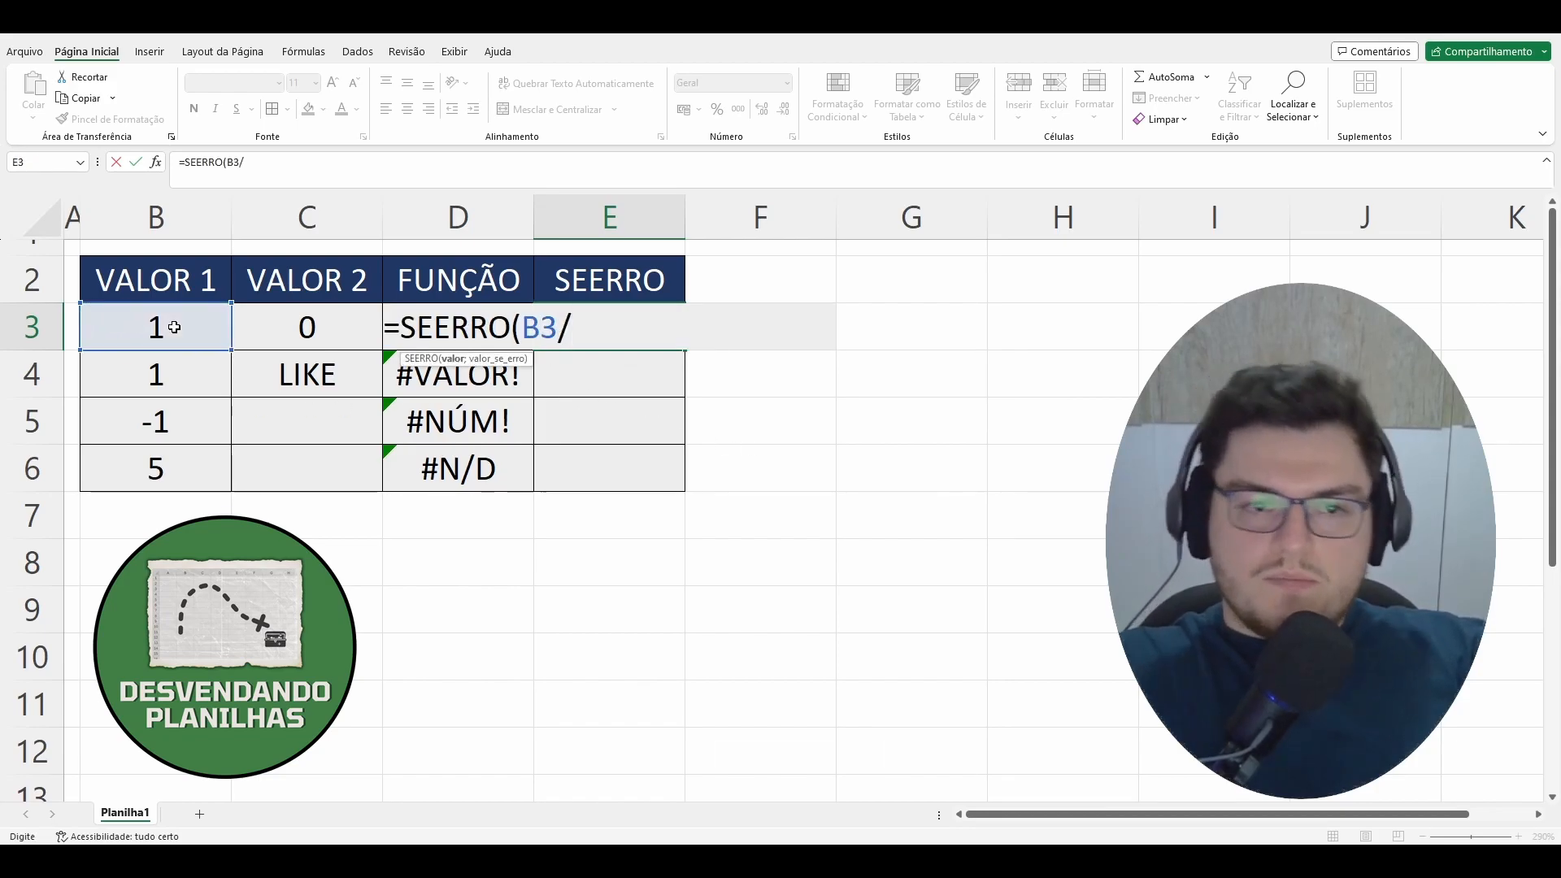
left_click(337, 327)
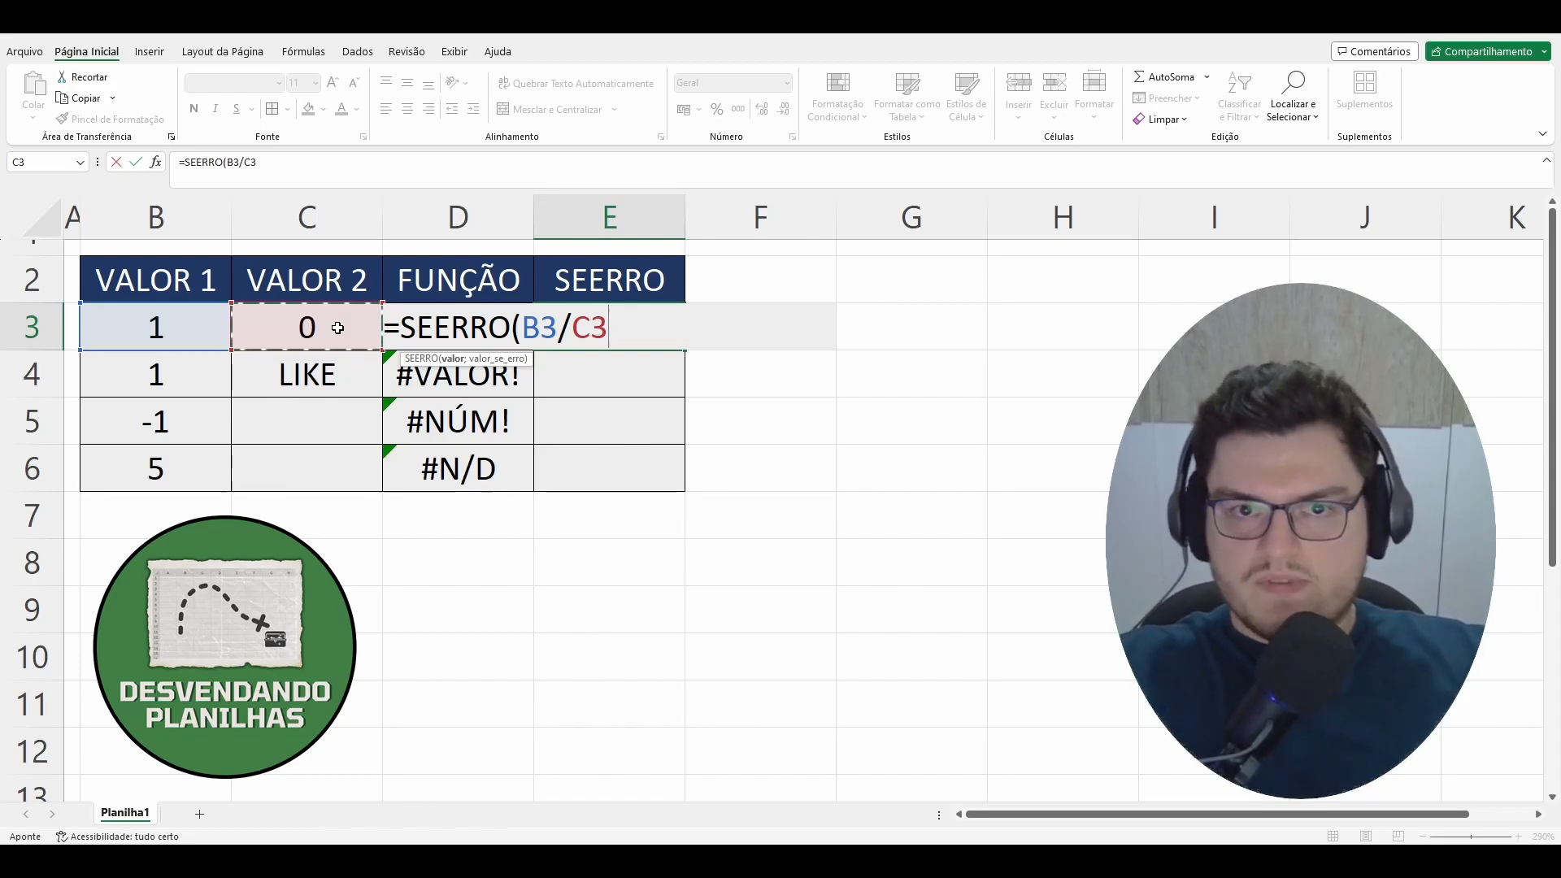
type(";")
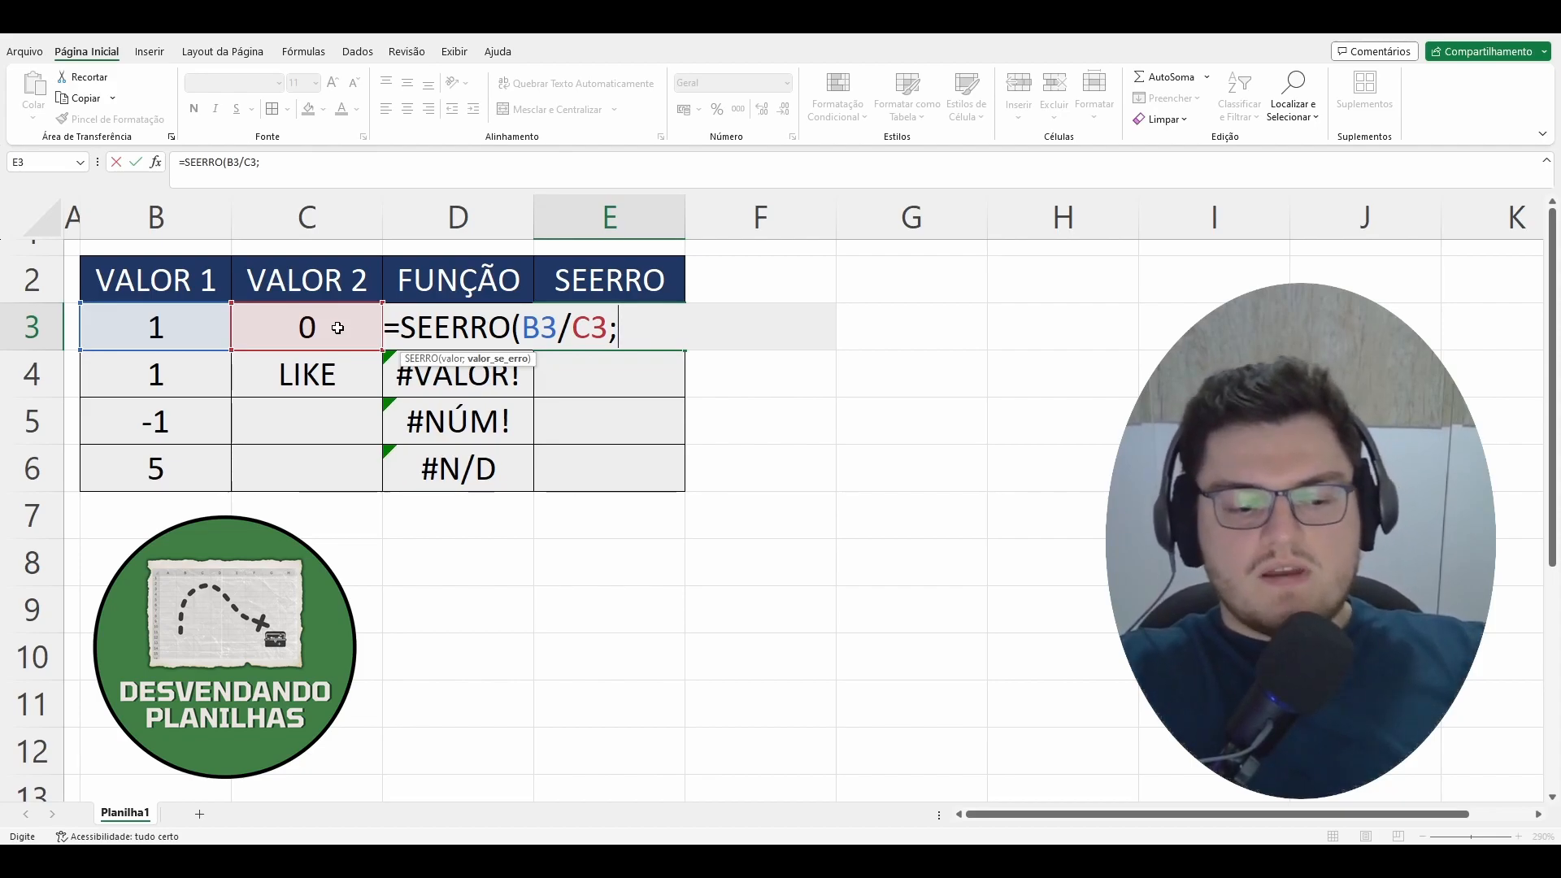
type("\"Cálculo")
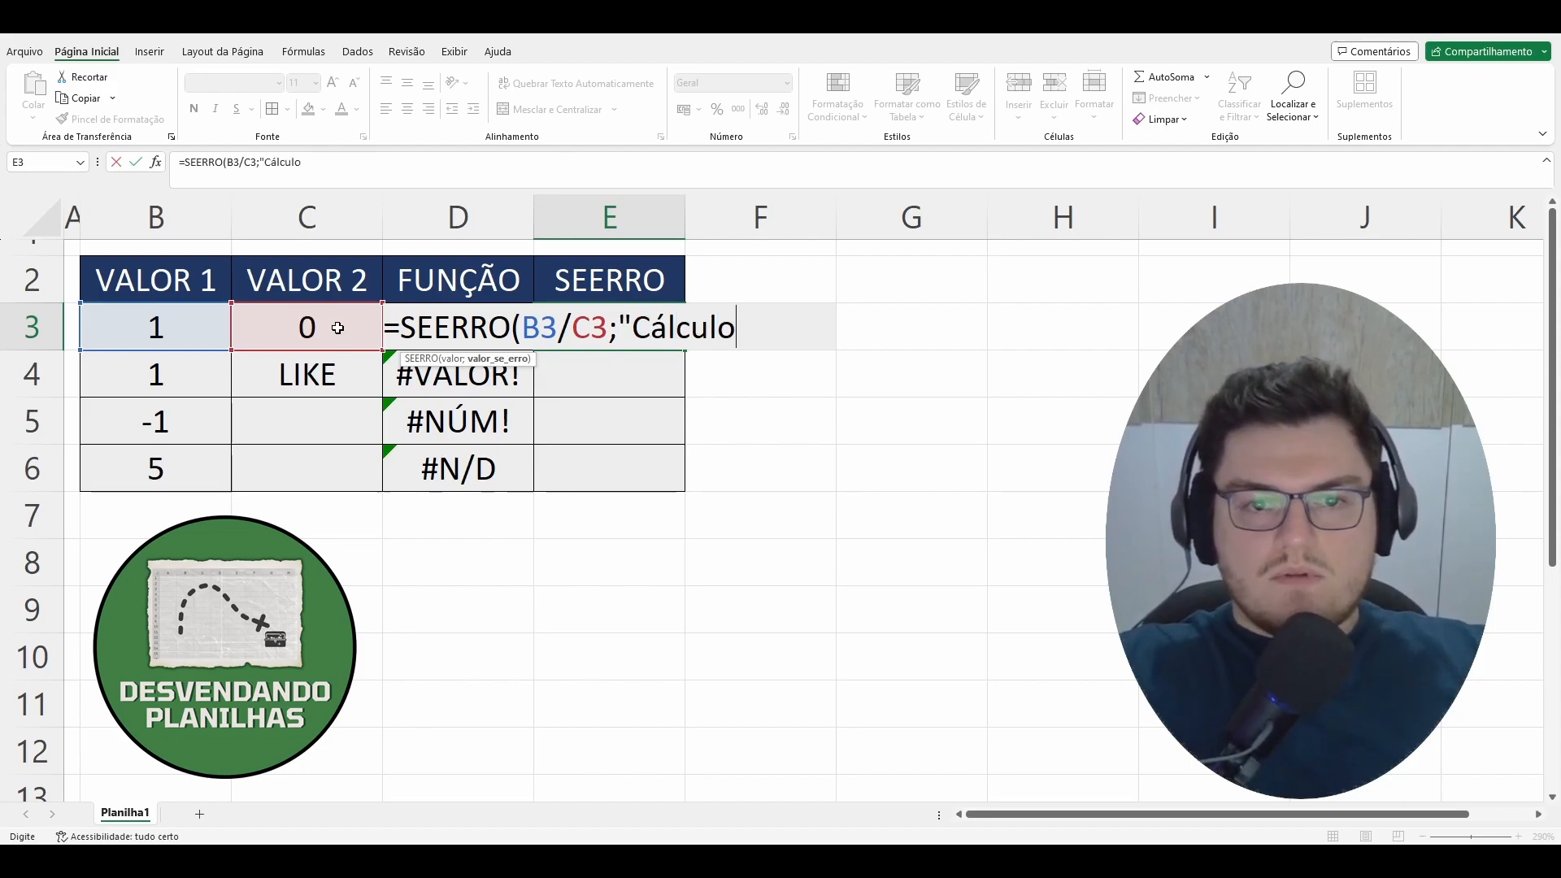
type(" inválido")
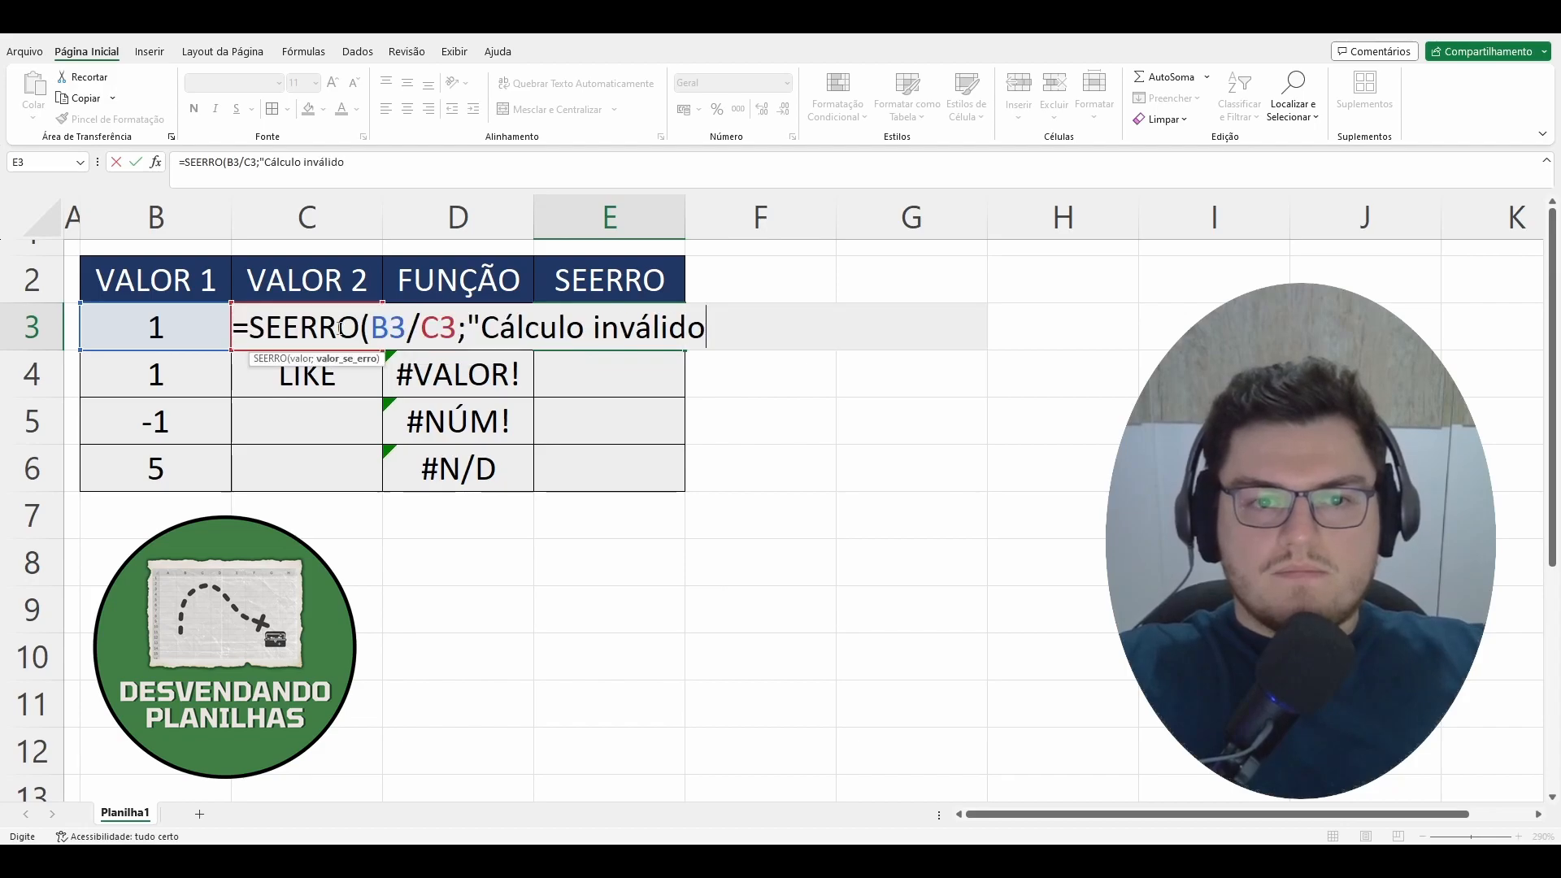
type("\"")
key("BackSpace")
key("BackSpace")
key("BackSpace")
key("BackSpace")
key("BackSpace")
key("BackSpace")
key("BackSpace")
key("BackSpace")
key("BackSpace")
key("BackSpace")
key("BackSpace")
key("BackSpace")
key("BackSpace")
key("BackSpace")
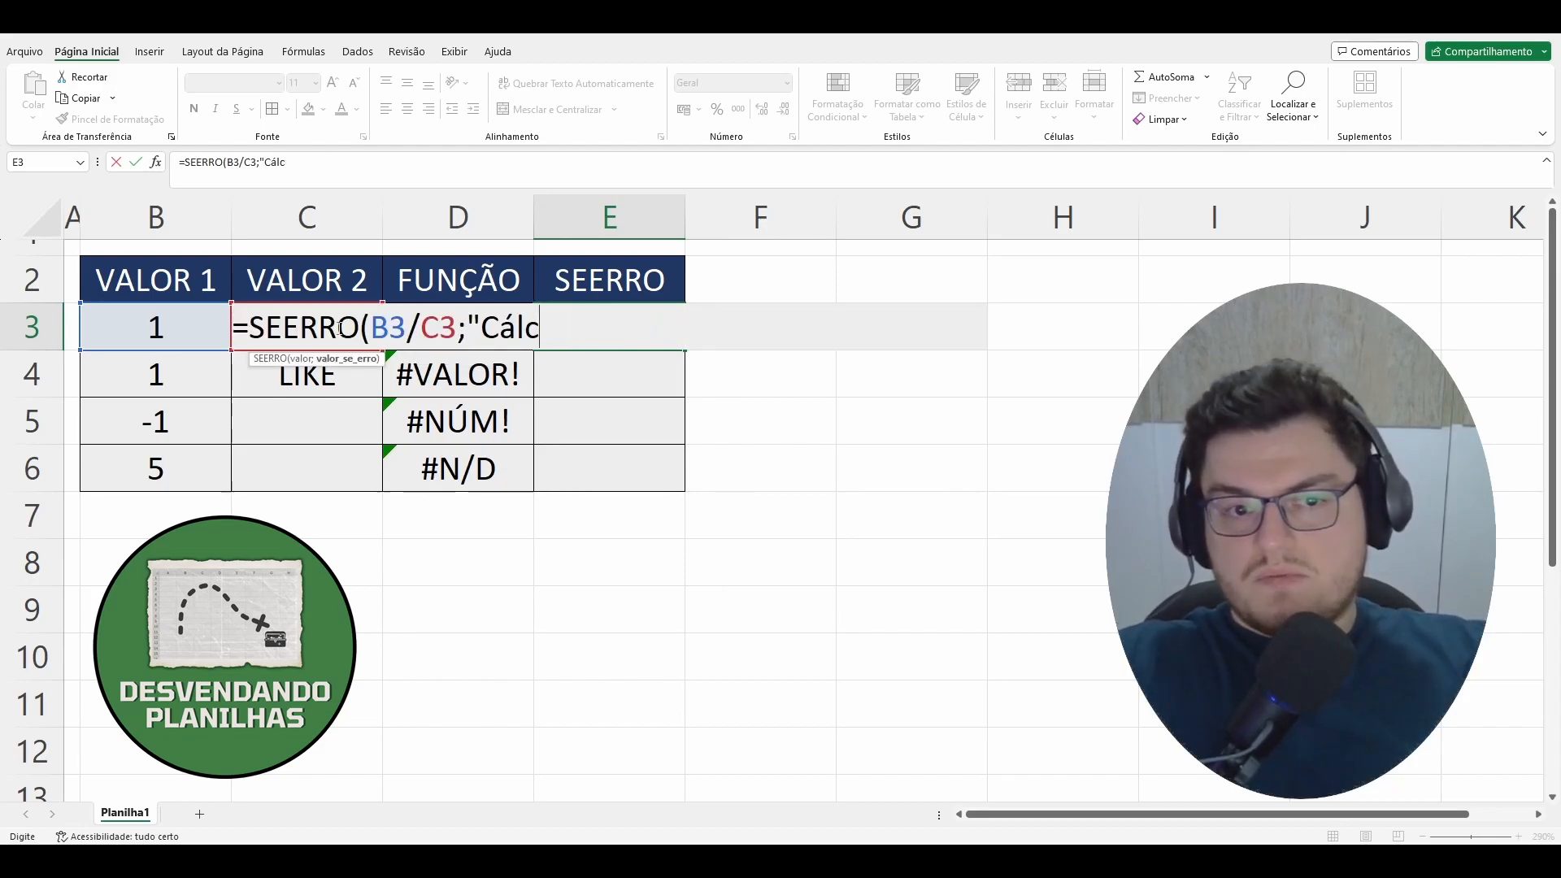
Complete the E3 formula with the error text "Não é possível dividir um número por zero" and autofit column E's width.
type("Não é")
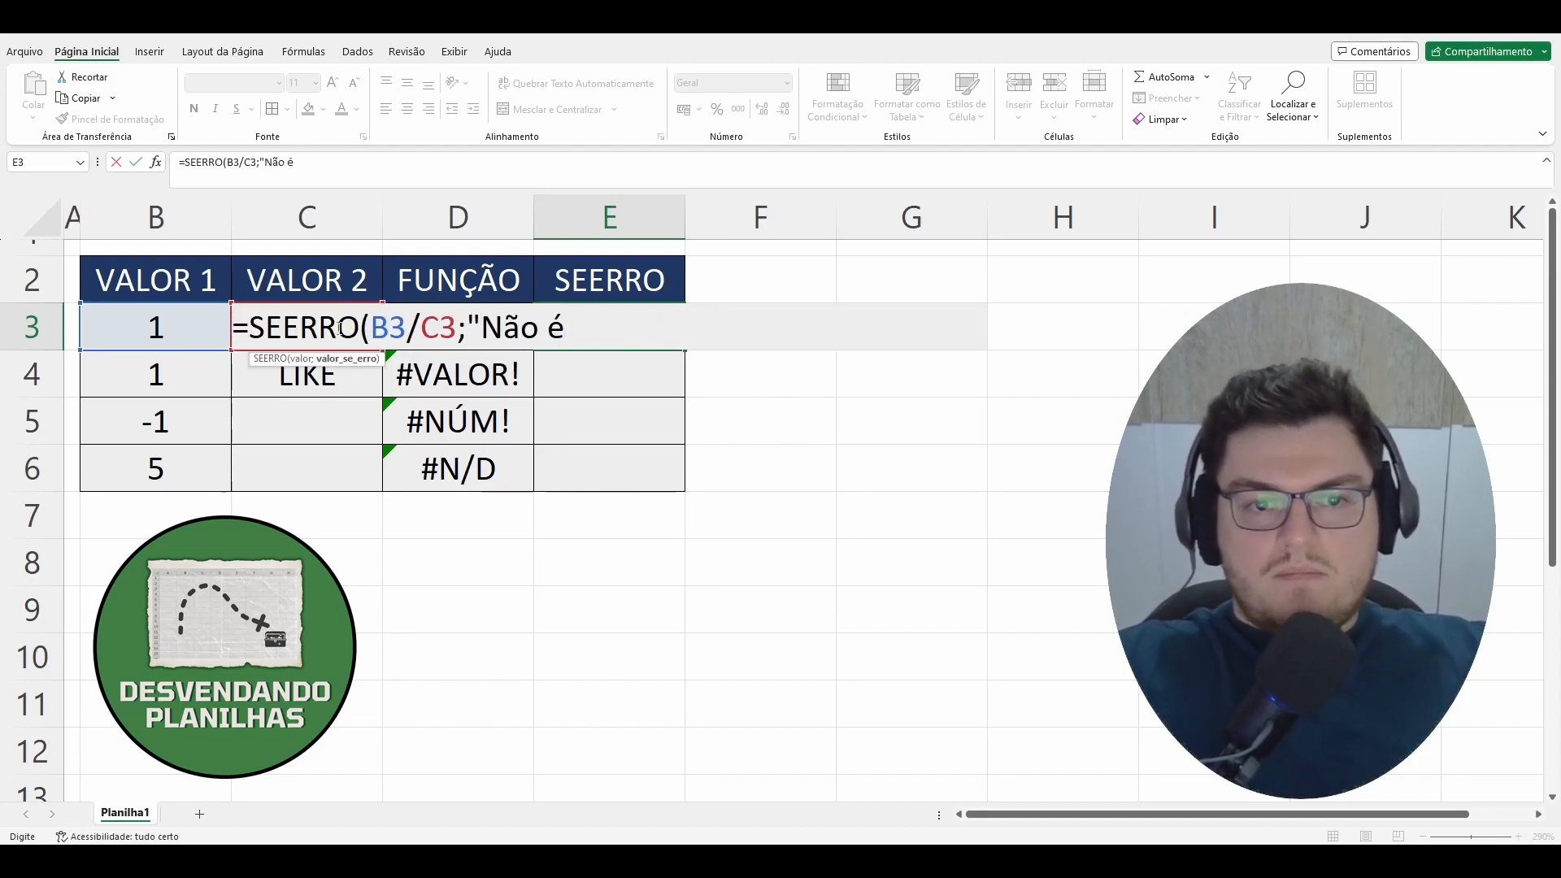
type(" possível dividir")
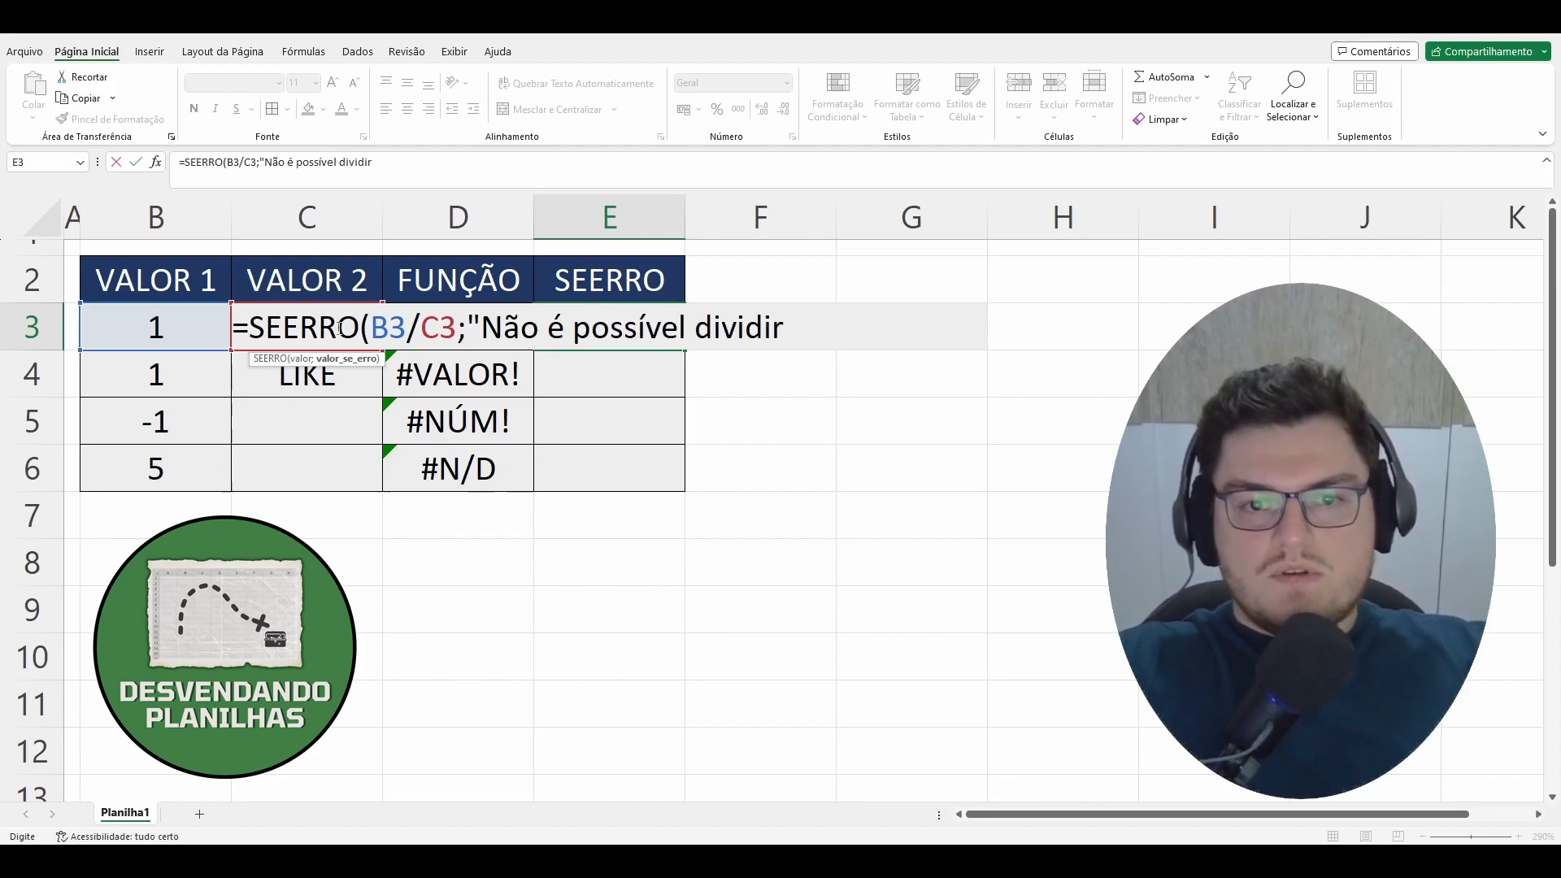
type(" um númoe")
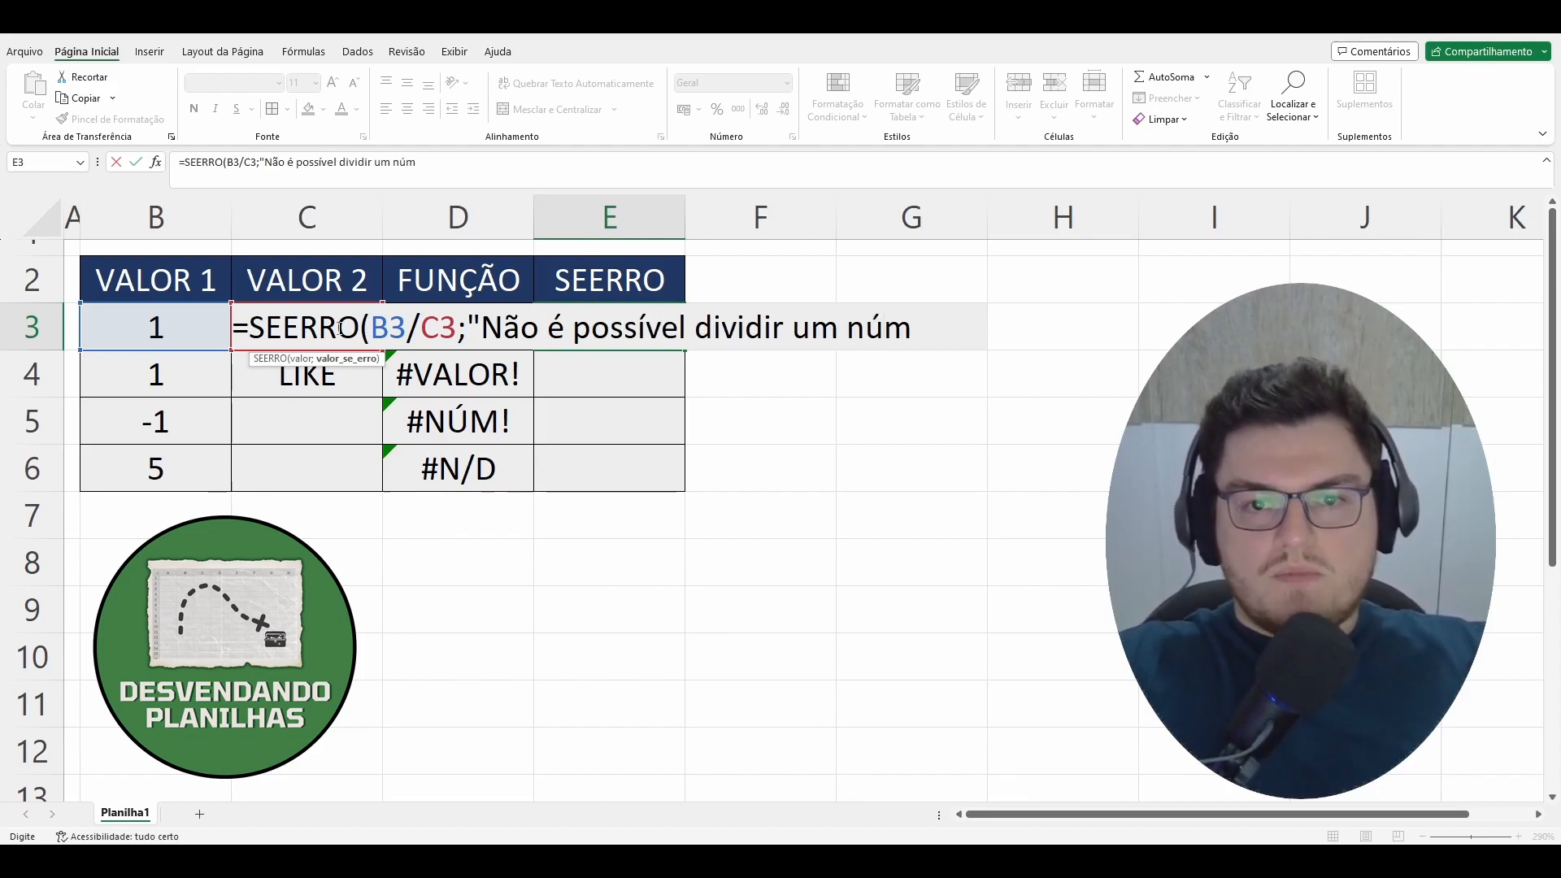
key("BackSpace")
key("BackSpace")
type("ero")
key("BackSpace")
key("BackSpace")
key("BackSpace")
type("ero por zero")
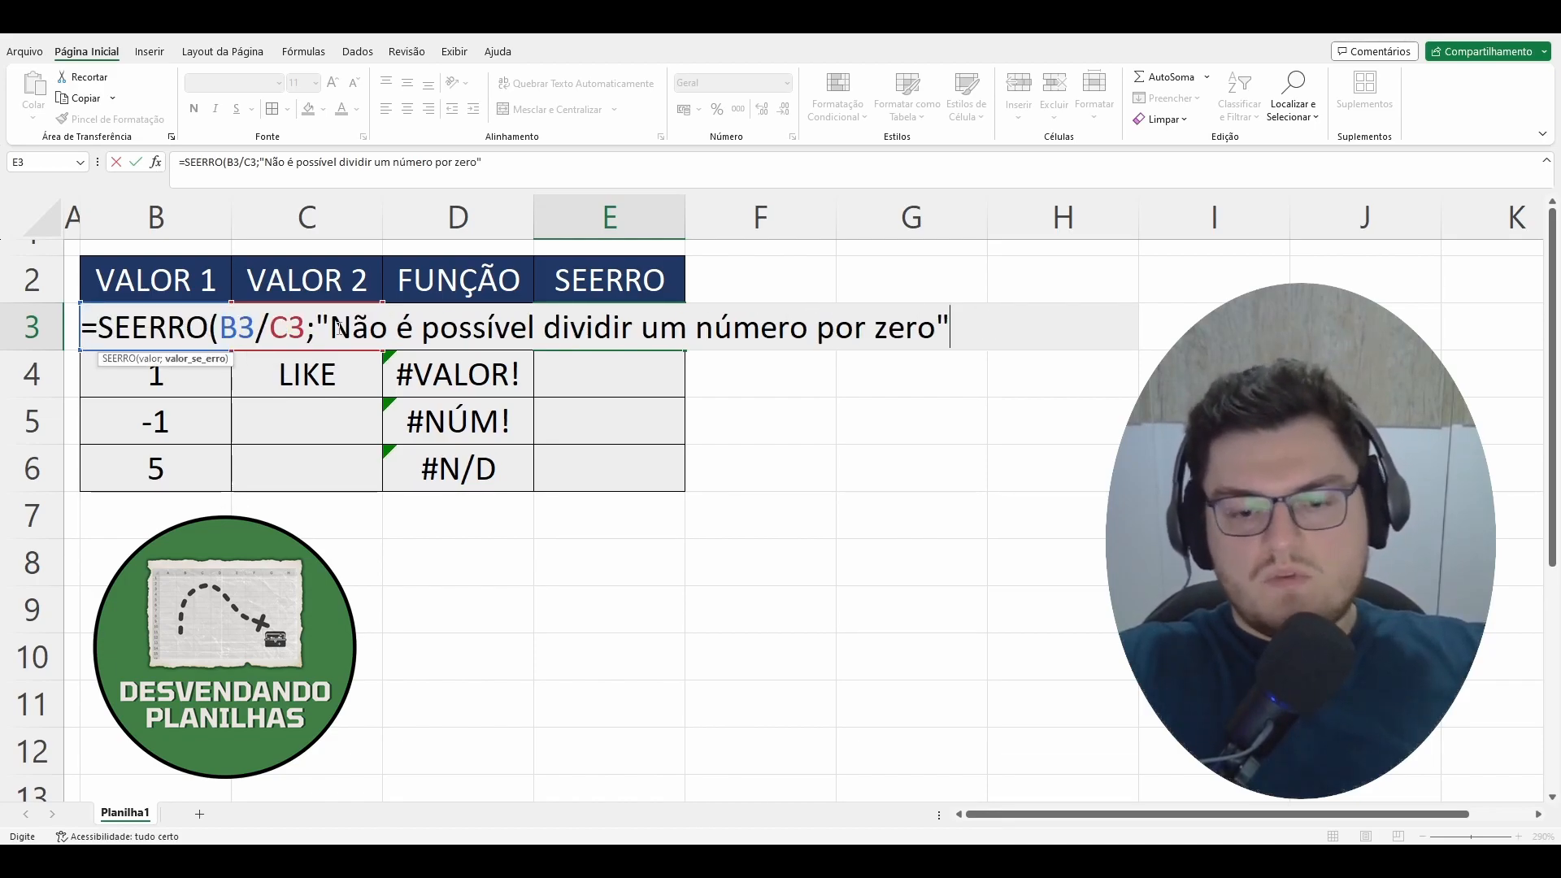
type("\")")
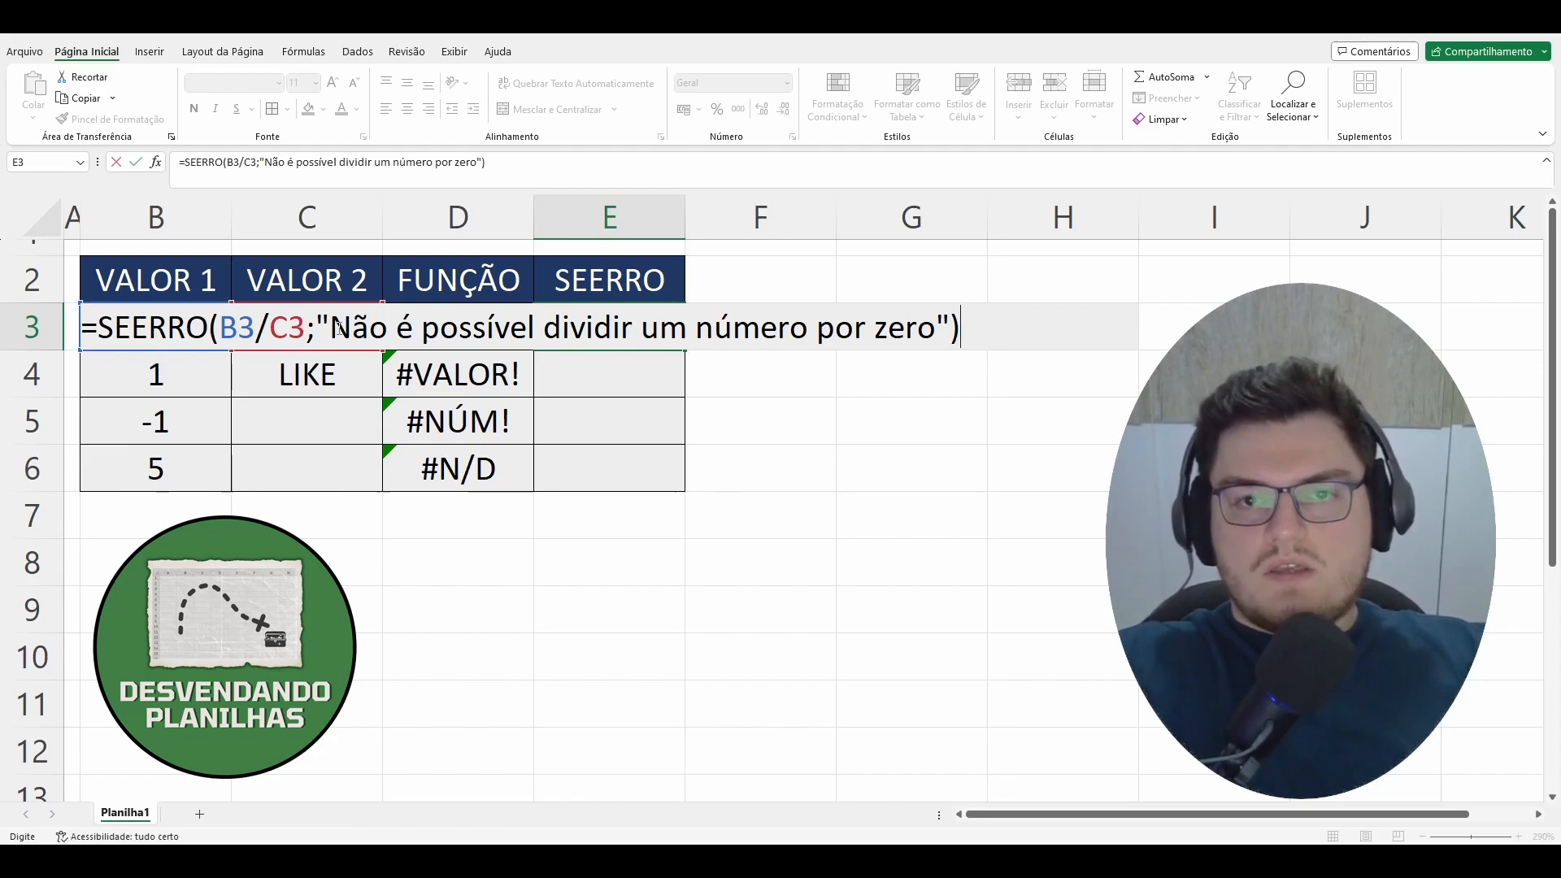
key("Return")
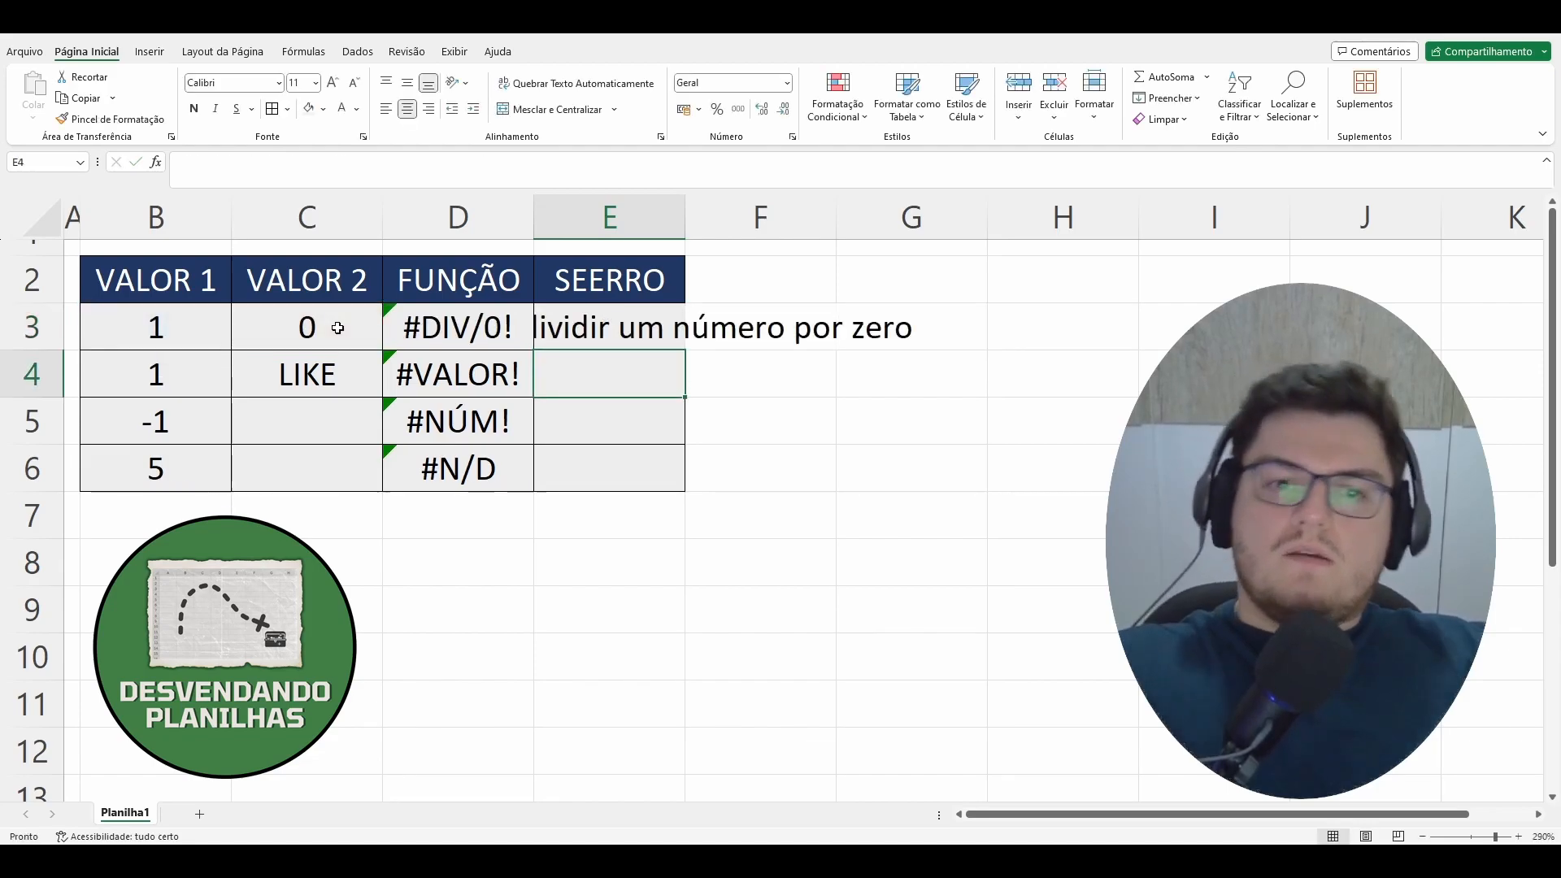
double_click(685, 214)
left_click(923, 574)
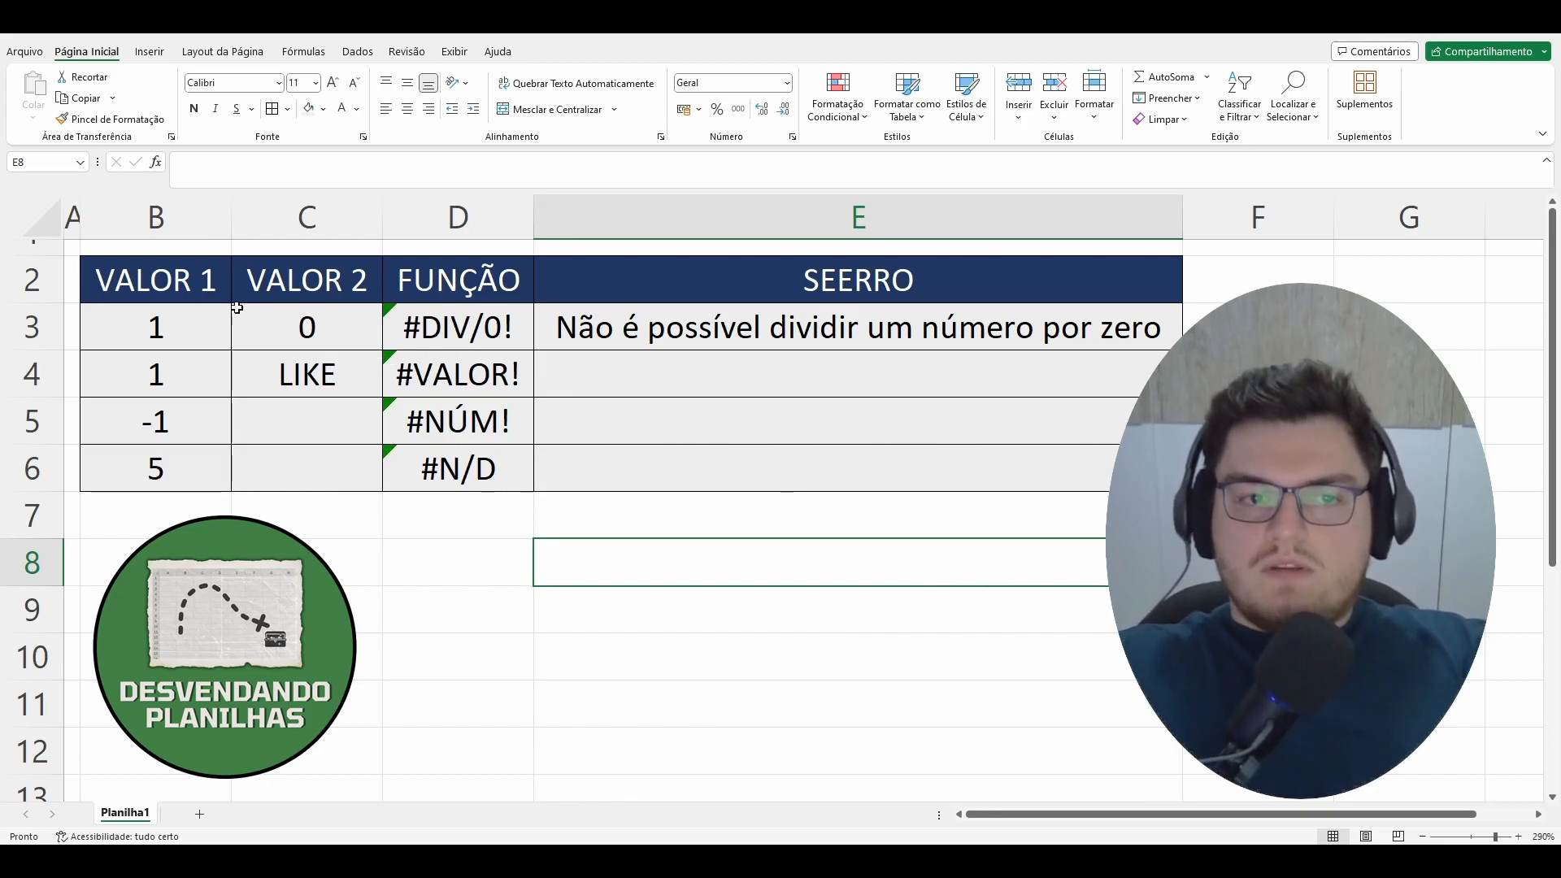
Test the division formulas by setting cell C3 to 1, 0, 1000 and back to 0.
left_click(288, 318)
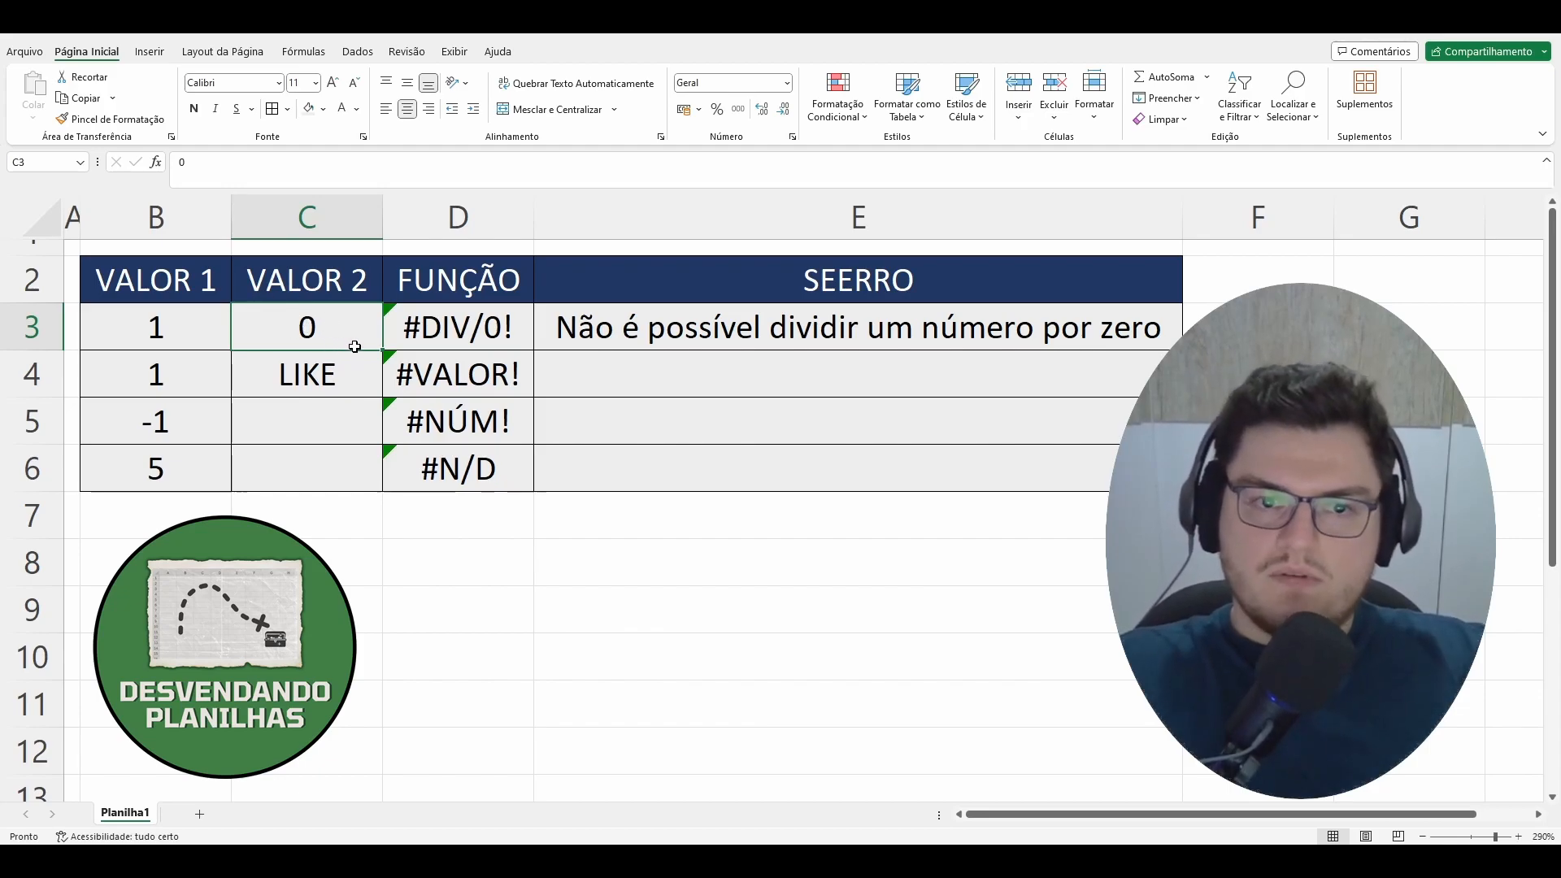
type("1")
key("Return")
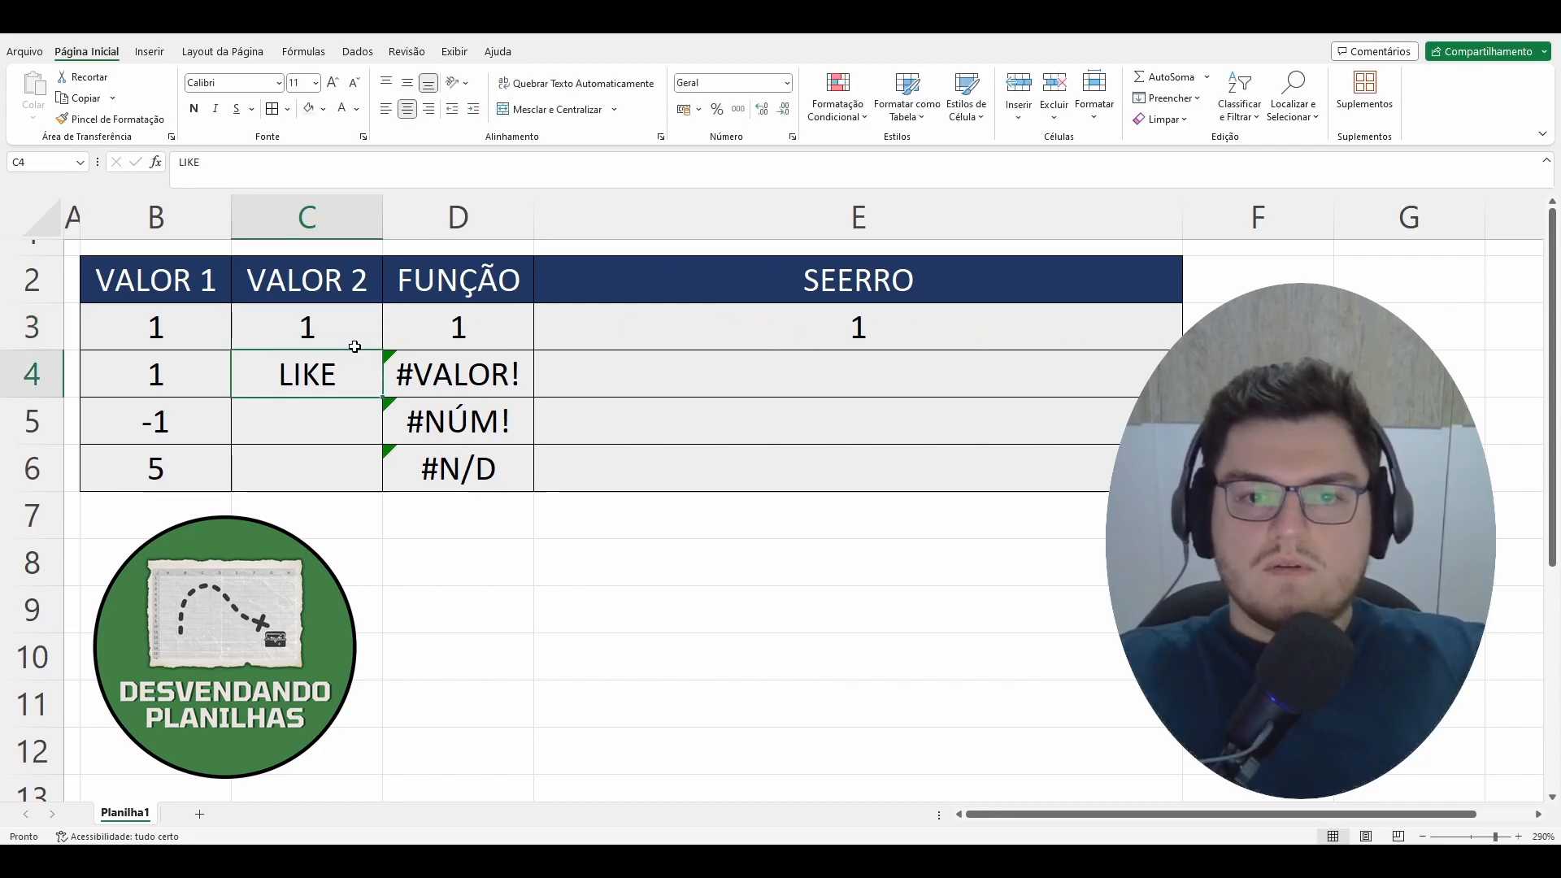
left_click(345, 333)
type("0")
key("Return")
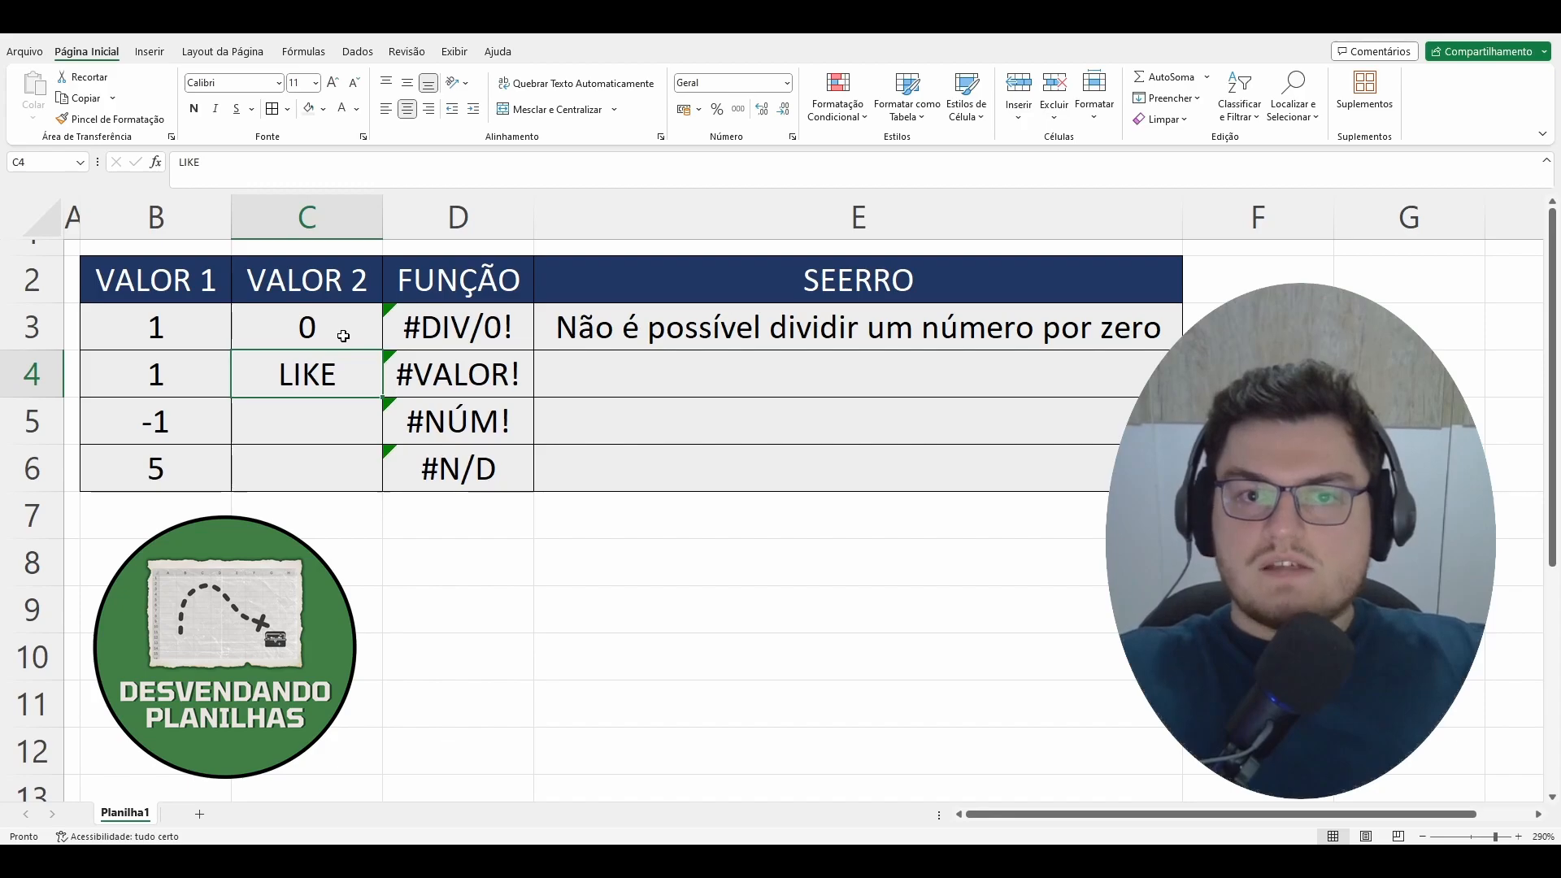
left_click(343, 335)
type("1000")
key("Return")
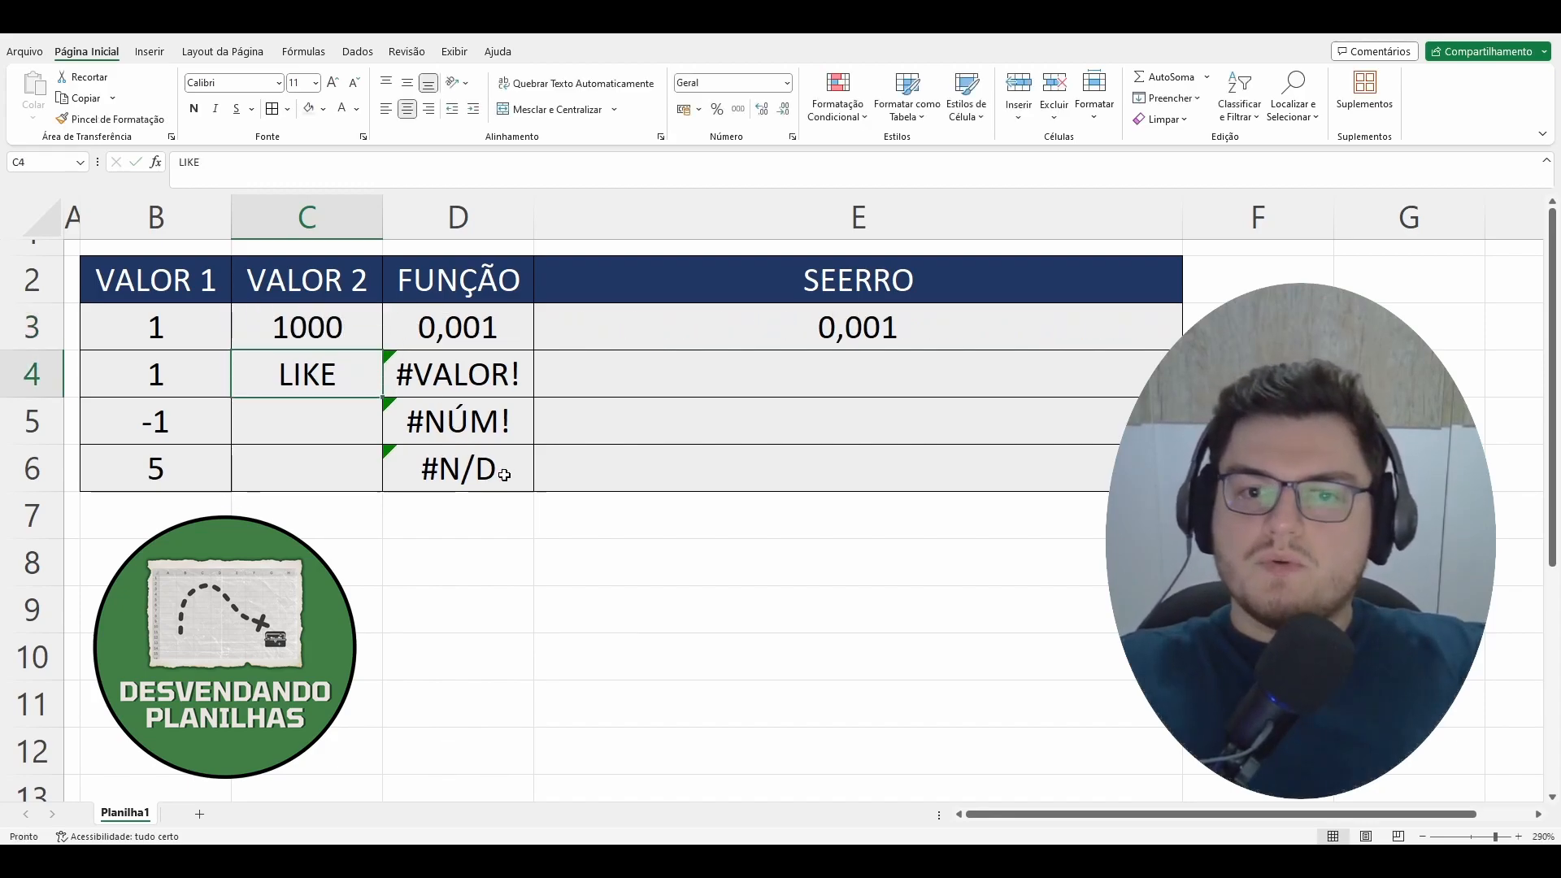
left_click(346, 336)
type("0")
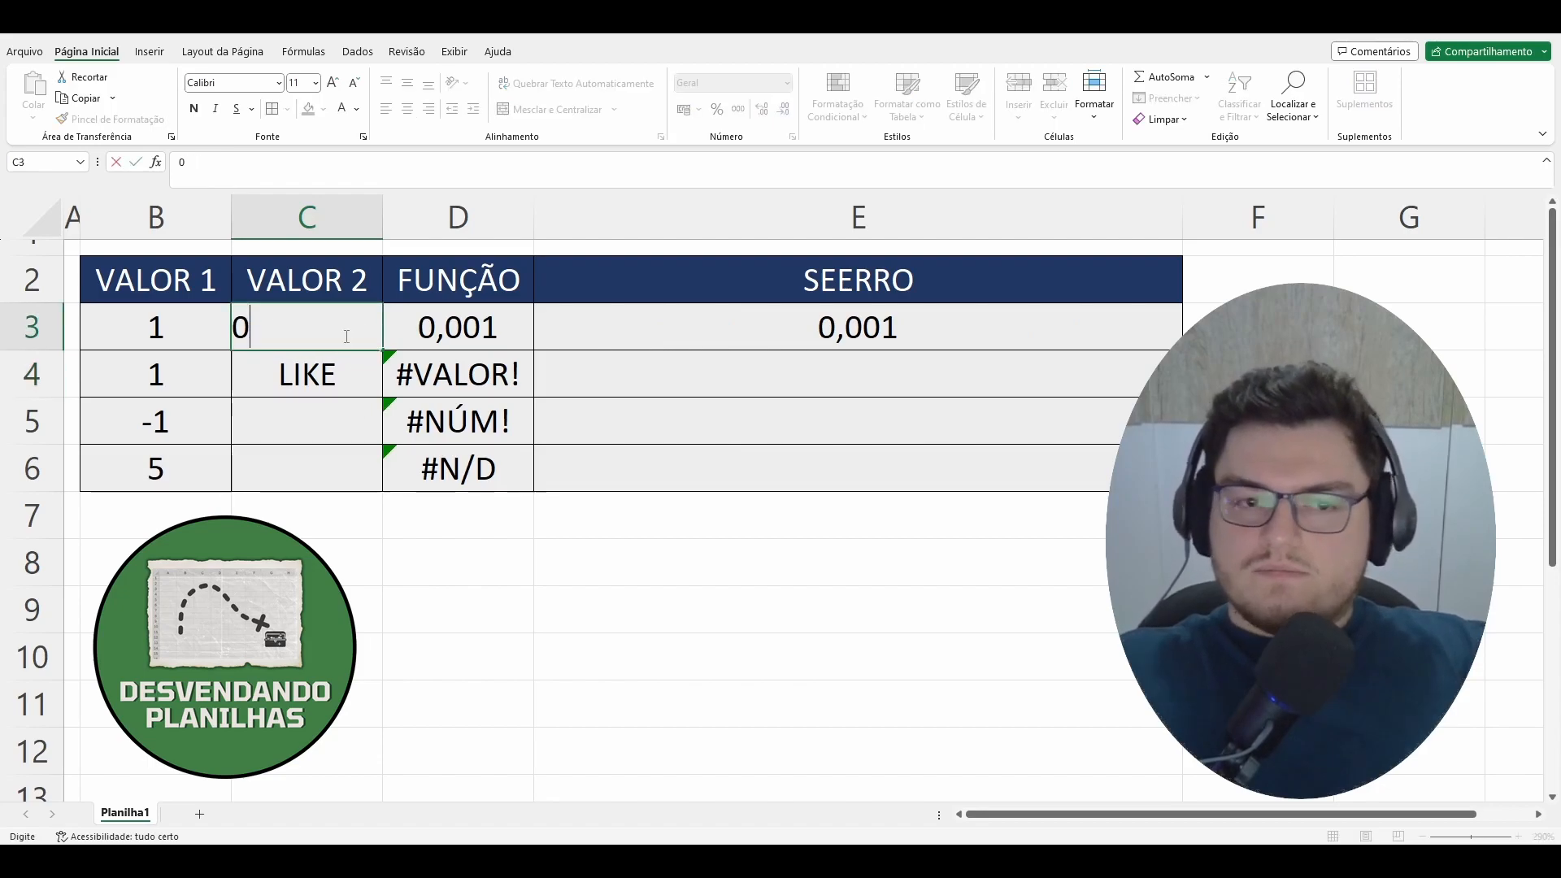
key("Return")
Start a SEERRO formula in cell E4 that evaluates the sum B4+C4.
left_click(622, 364)
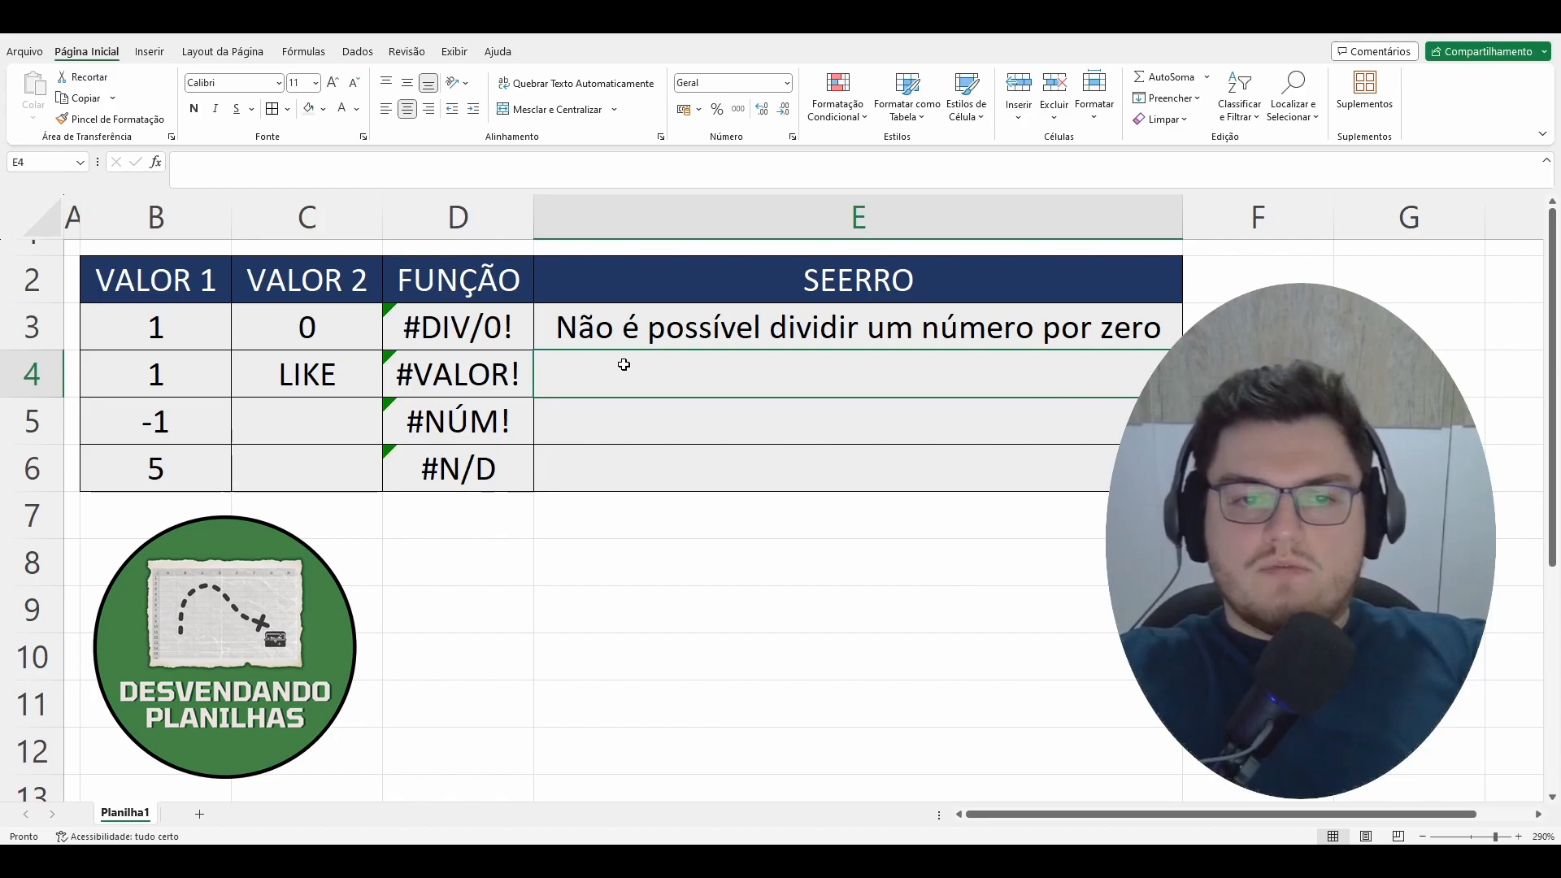
type("=se")
key("Down")
key("Down")
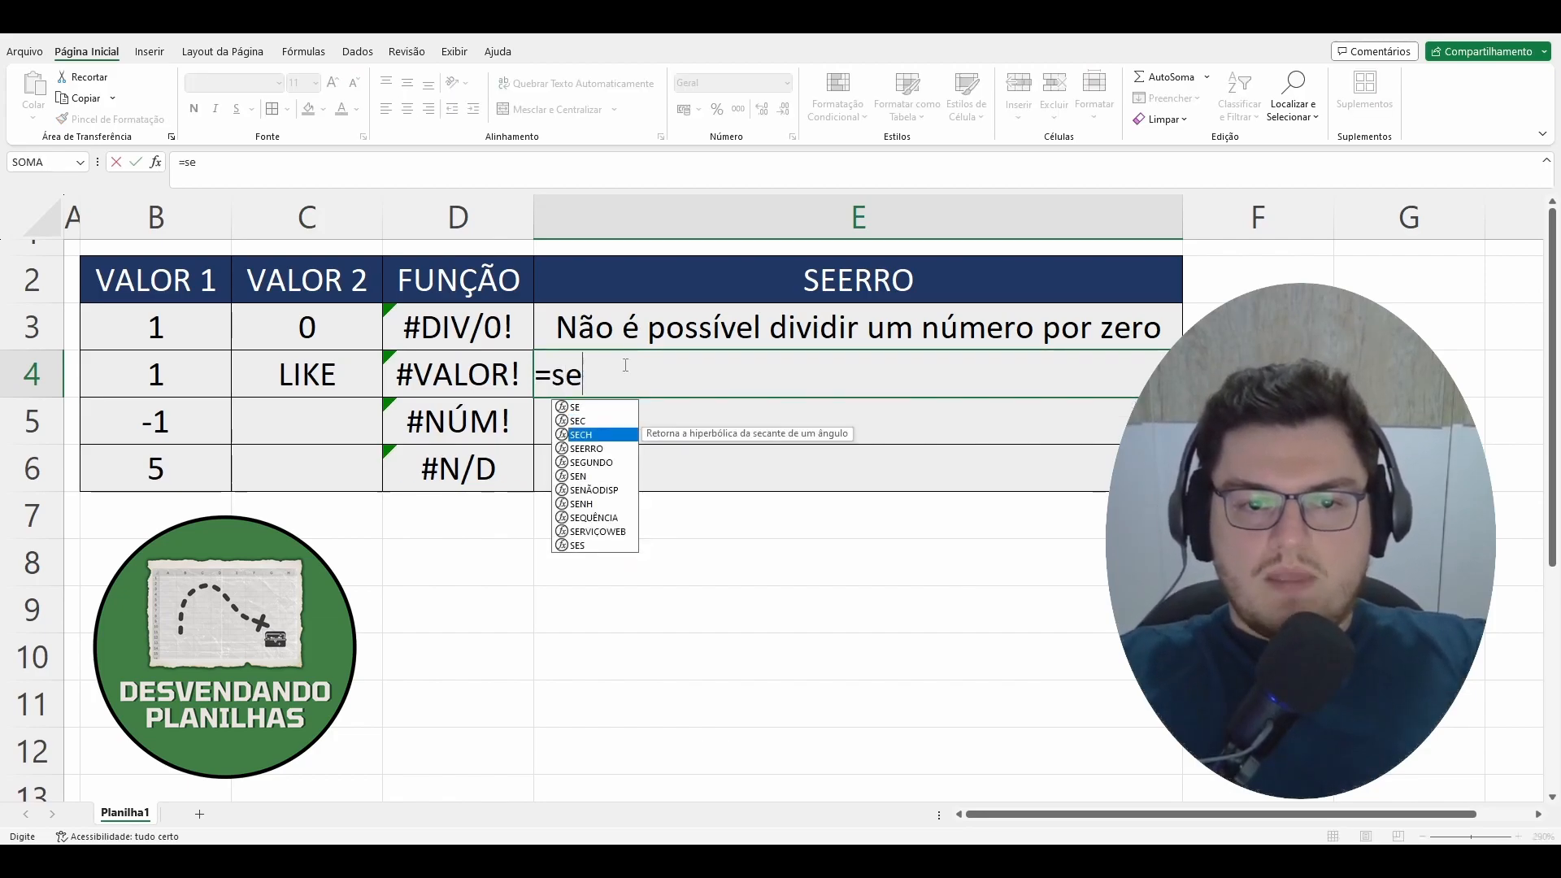
key("Down")
key("Tab")
key("Left")
key("Left")
key("Left")
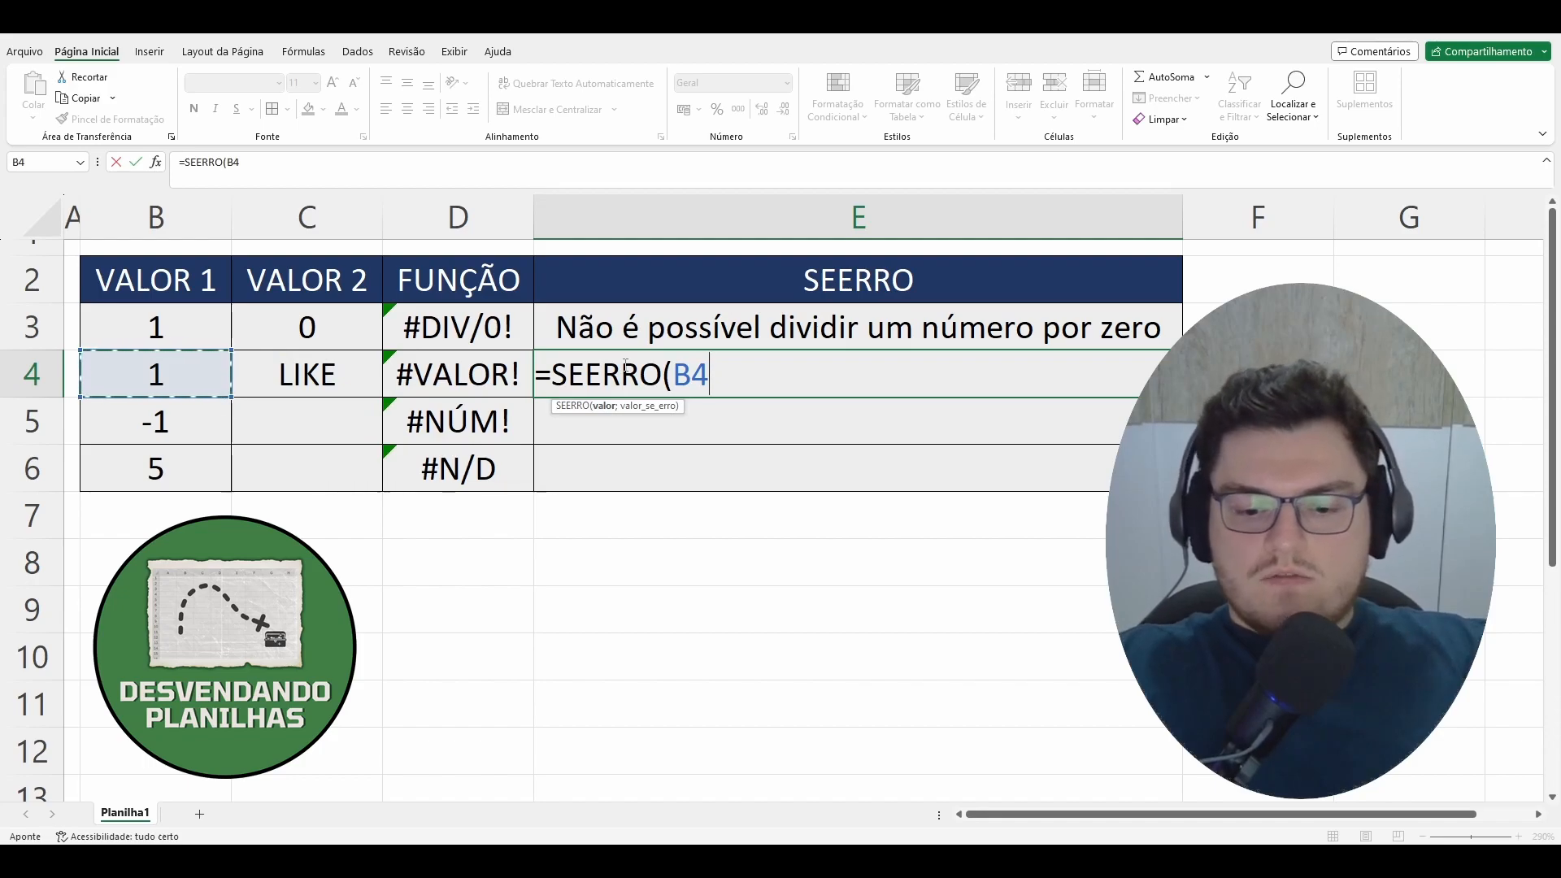
type("+")
left_click(626, 366)
key("Left")
key("Left")
key("Left")
key("Right")
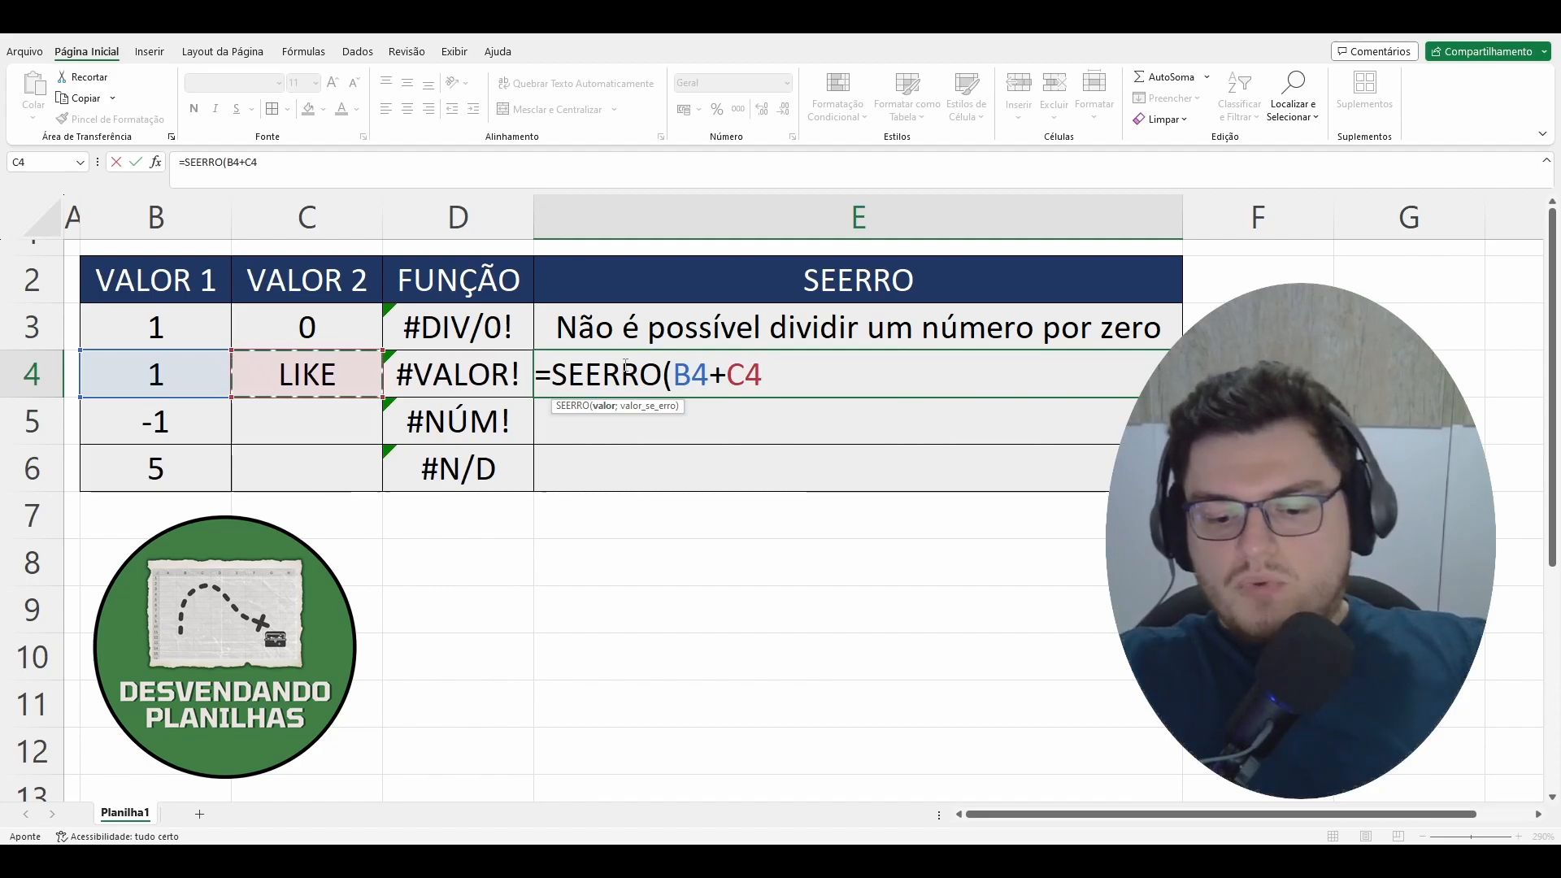
Complete the E4 formula with the error text "Não é possível somar valores com textos".
type(";\"")
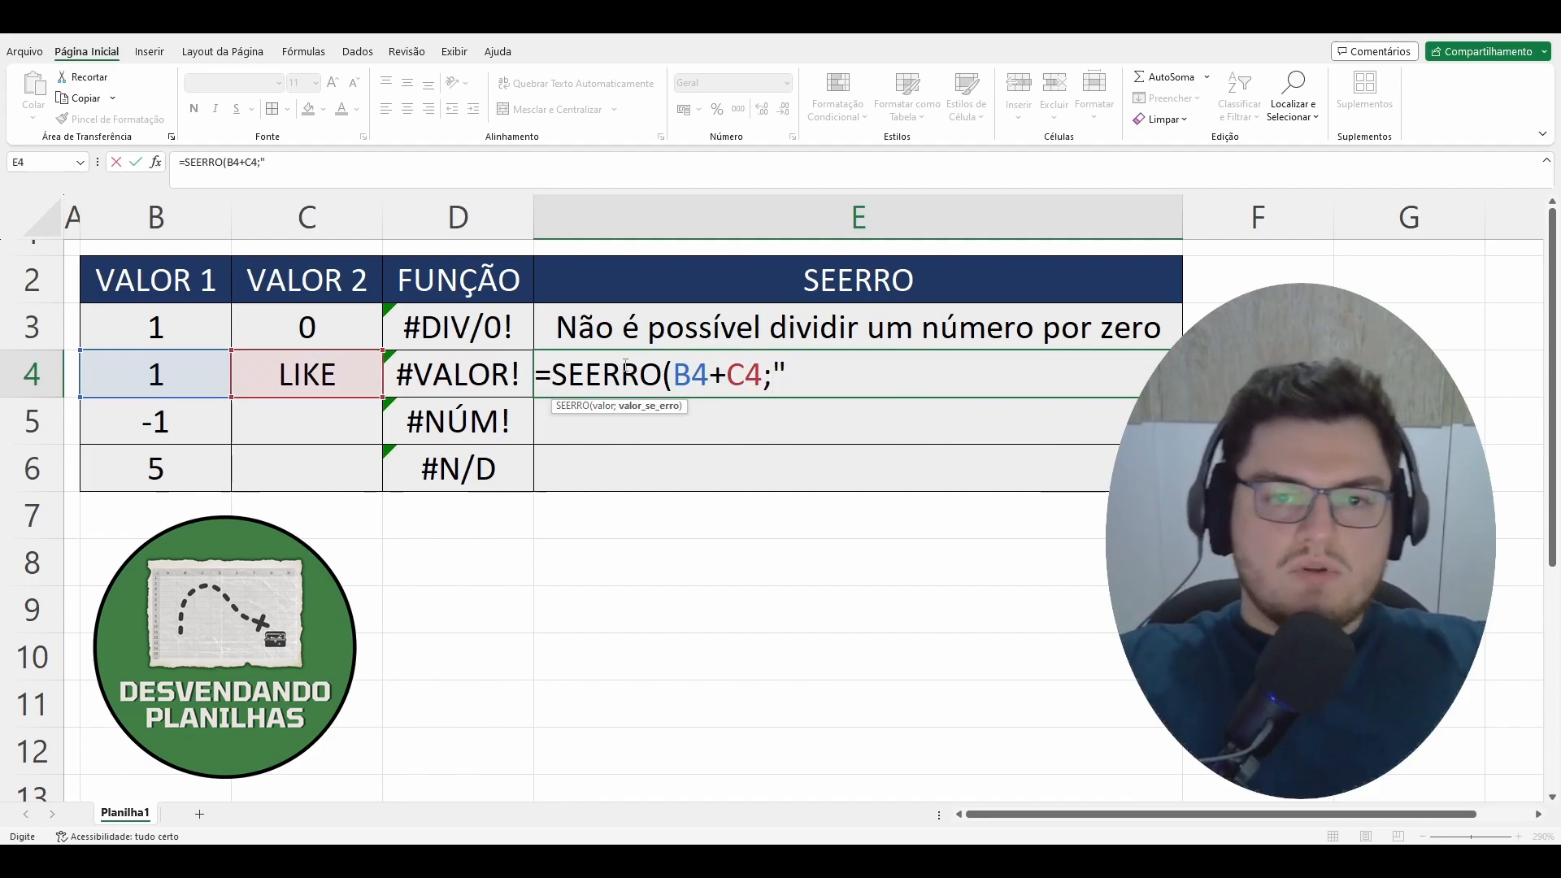
type("Não")
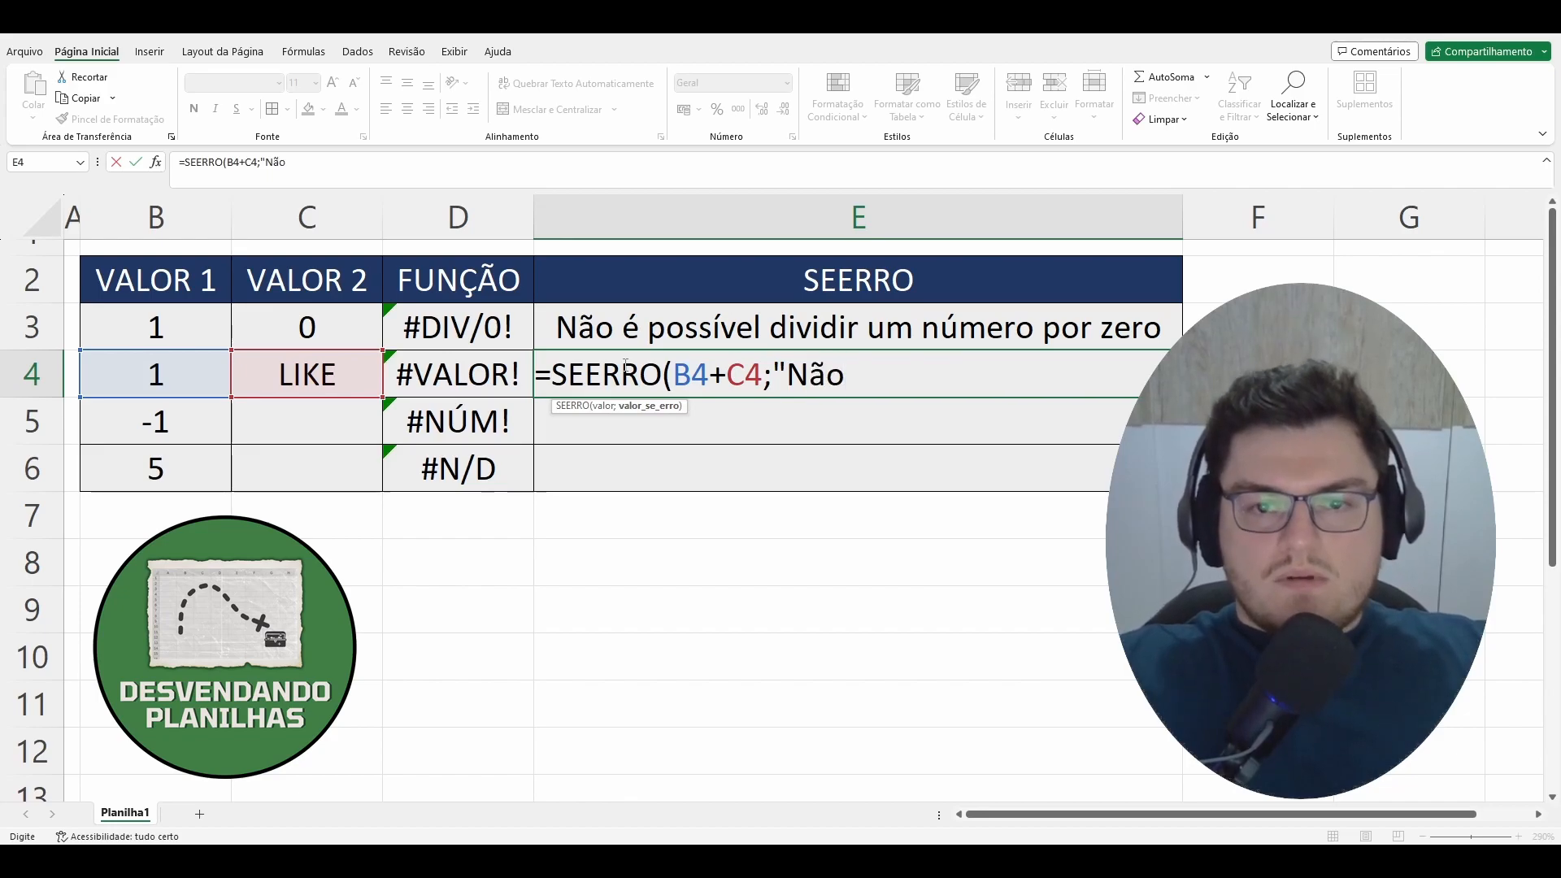
type(" é possível somar valores")
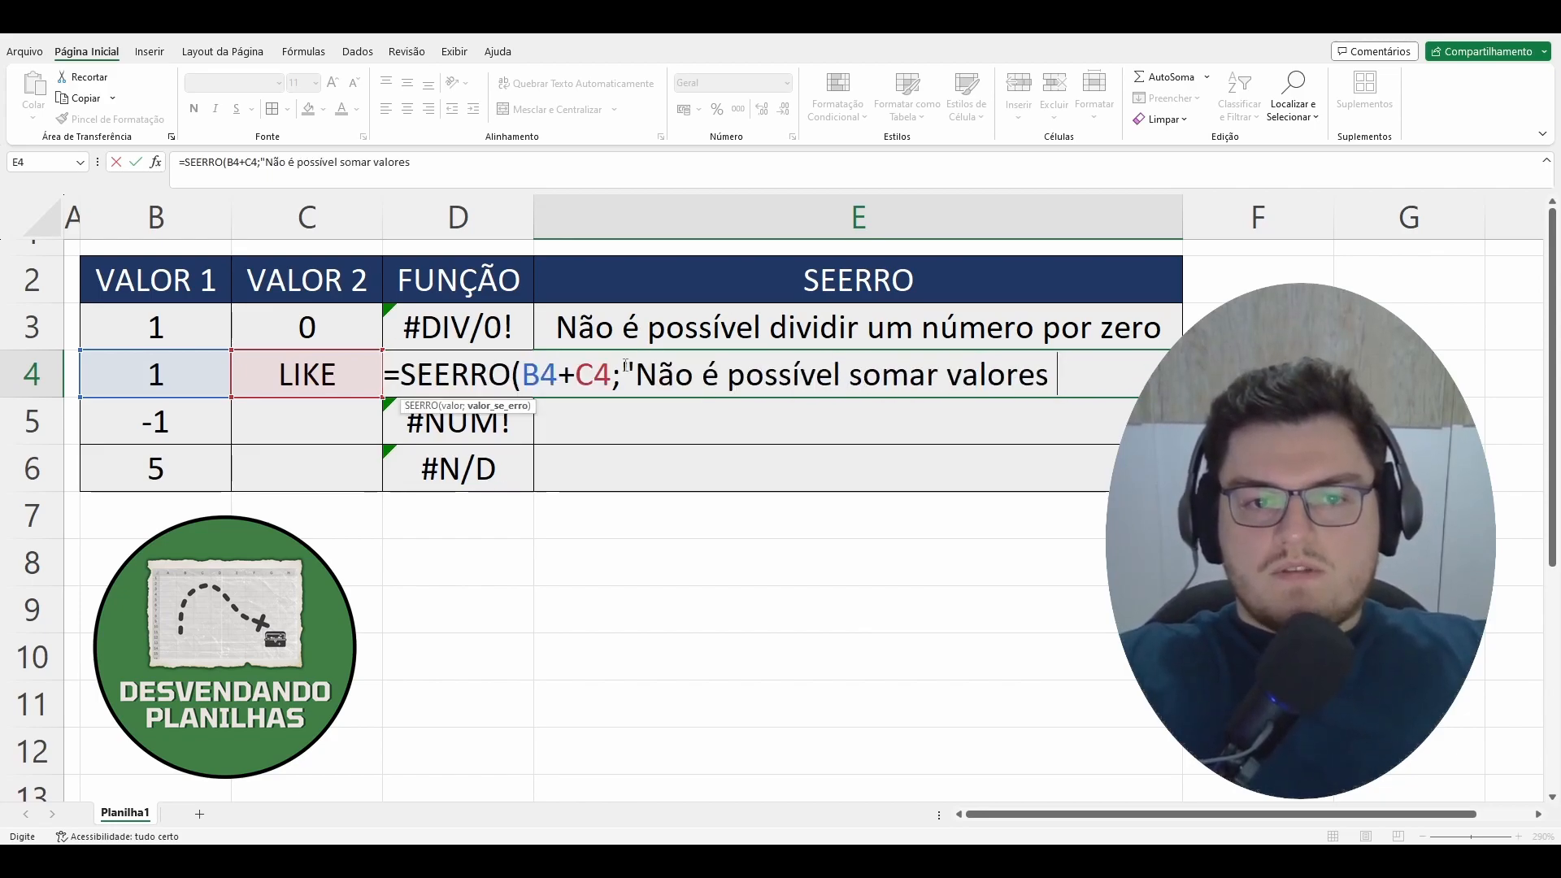
type(" com textos\"")
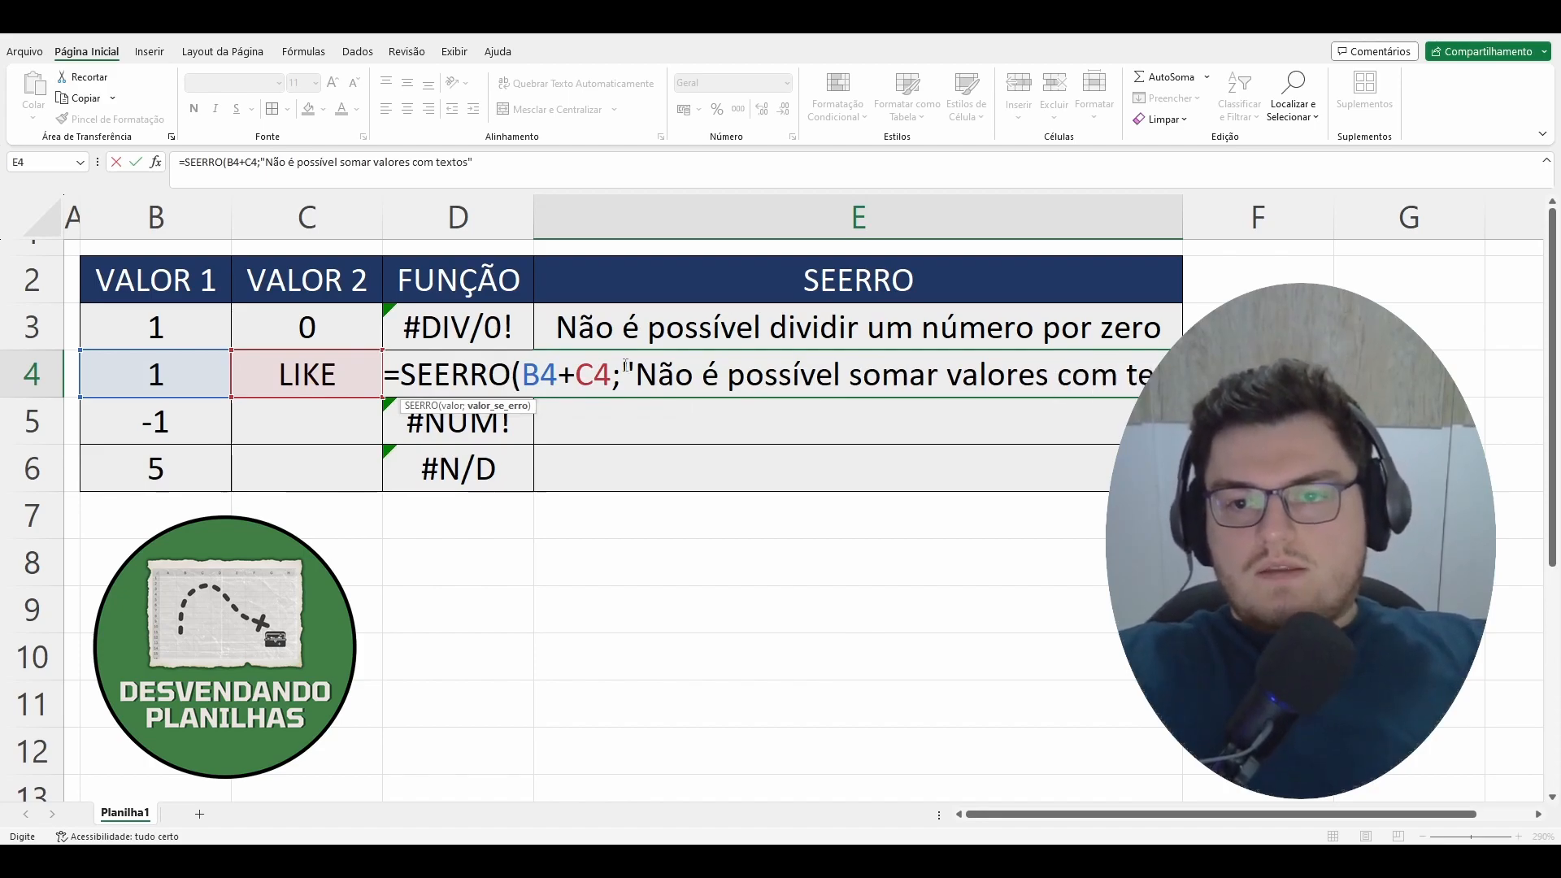
type(")")
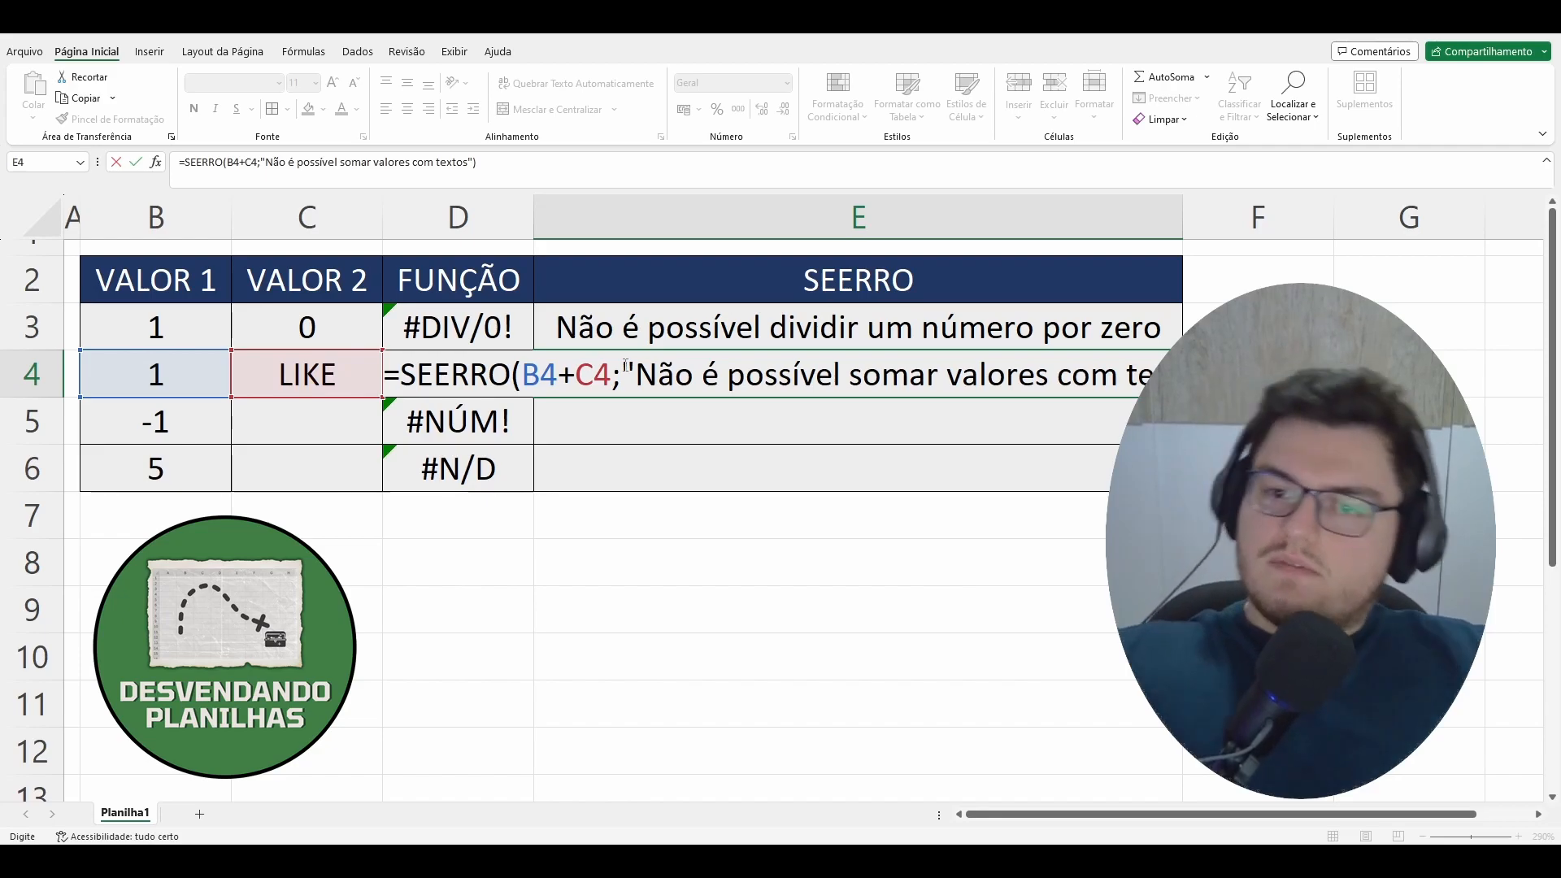
key("Left")
key("Left")
key("Right")
key("Right")
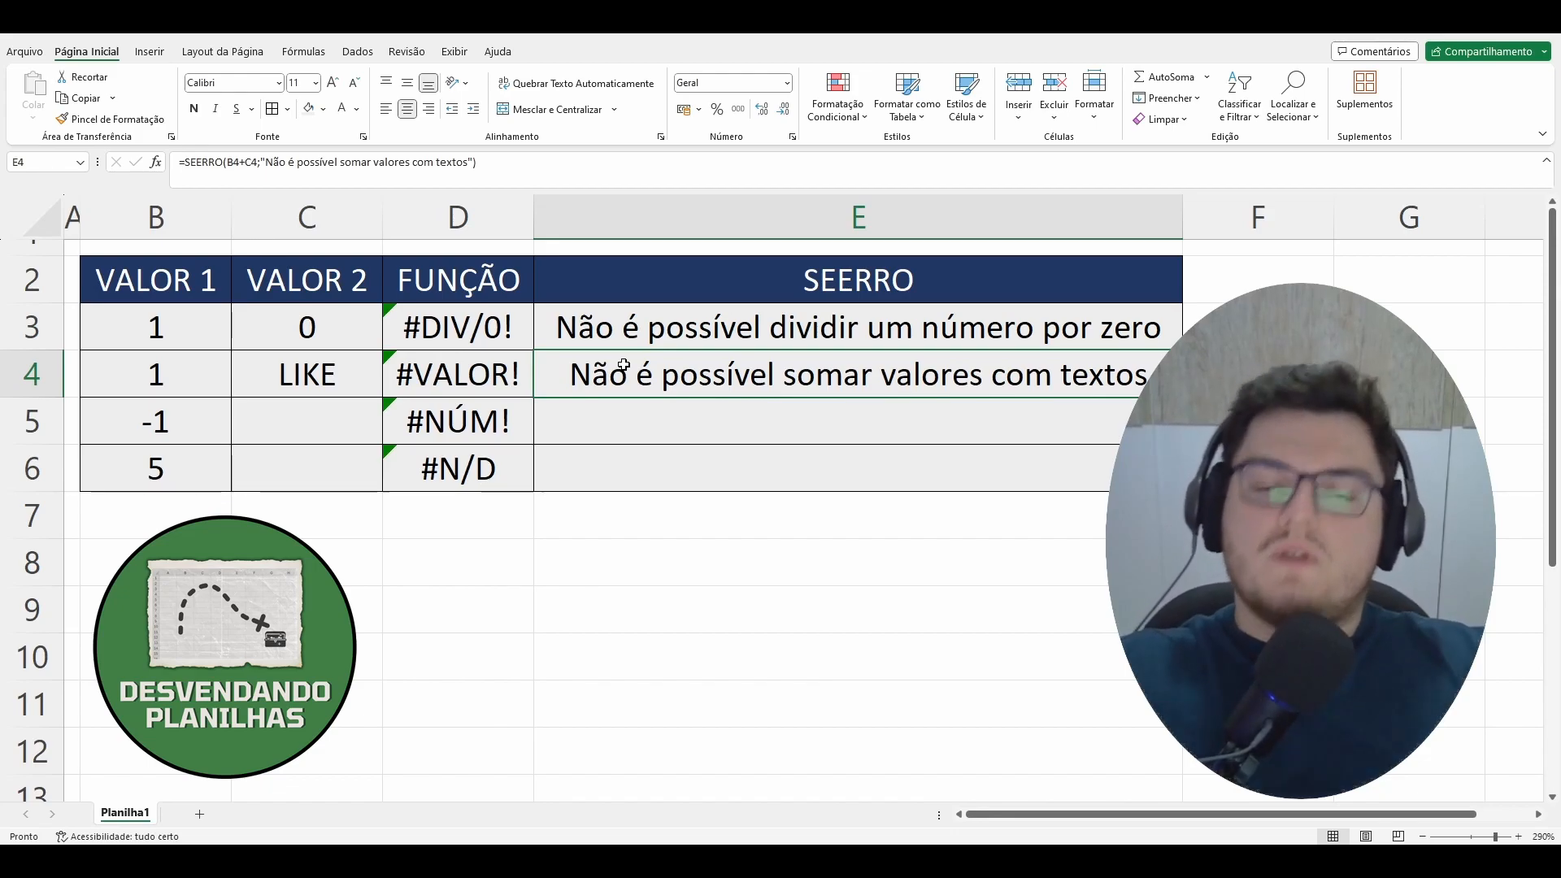
Replace the error text in the E4 SEERRO formula with "Erro na operação".
left_click_drag(265, 162, 480, 159)
type("Errp ma")
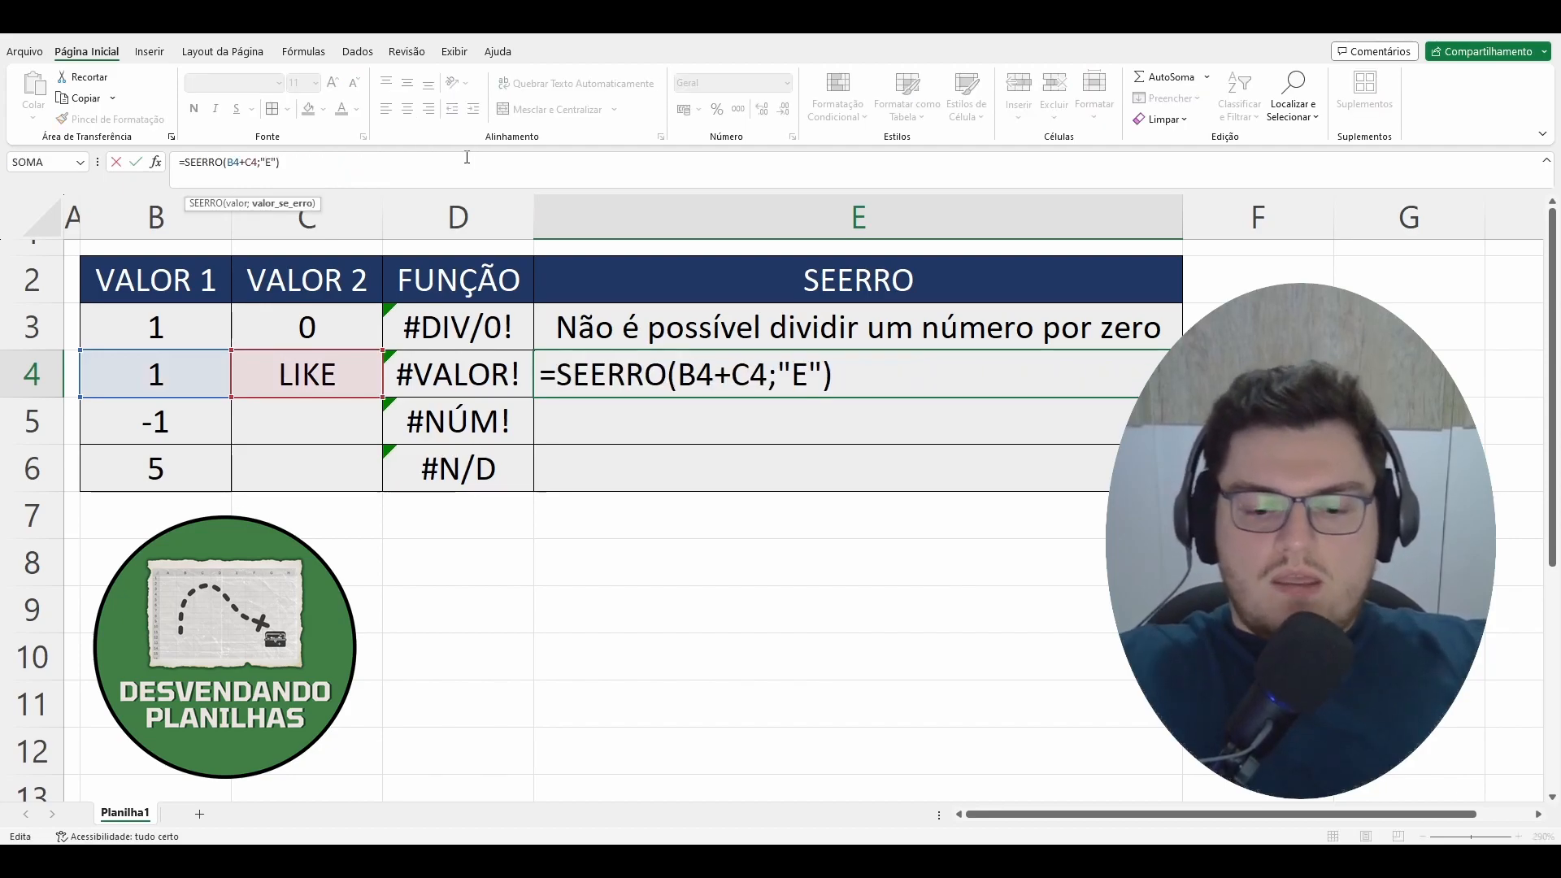
key("BackSpace")
key("BackSpace")
key("BackSpace")
type("o")
key("BackSpace")
key("BackSpace")
type("o na opera")
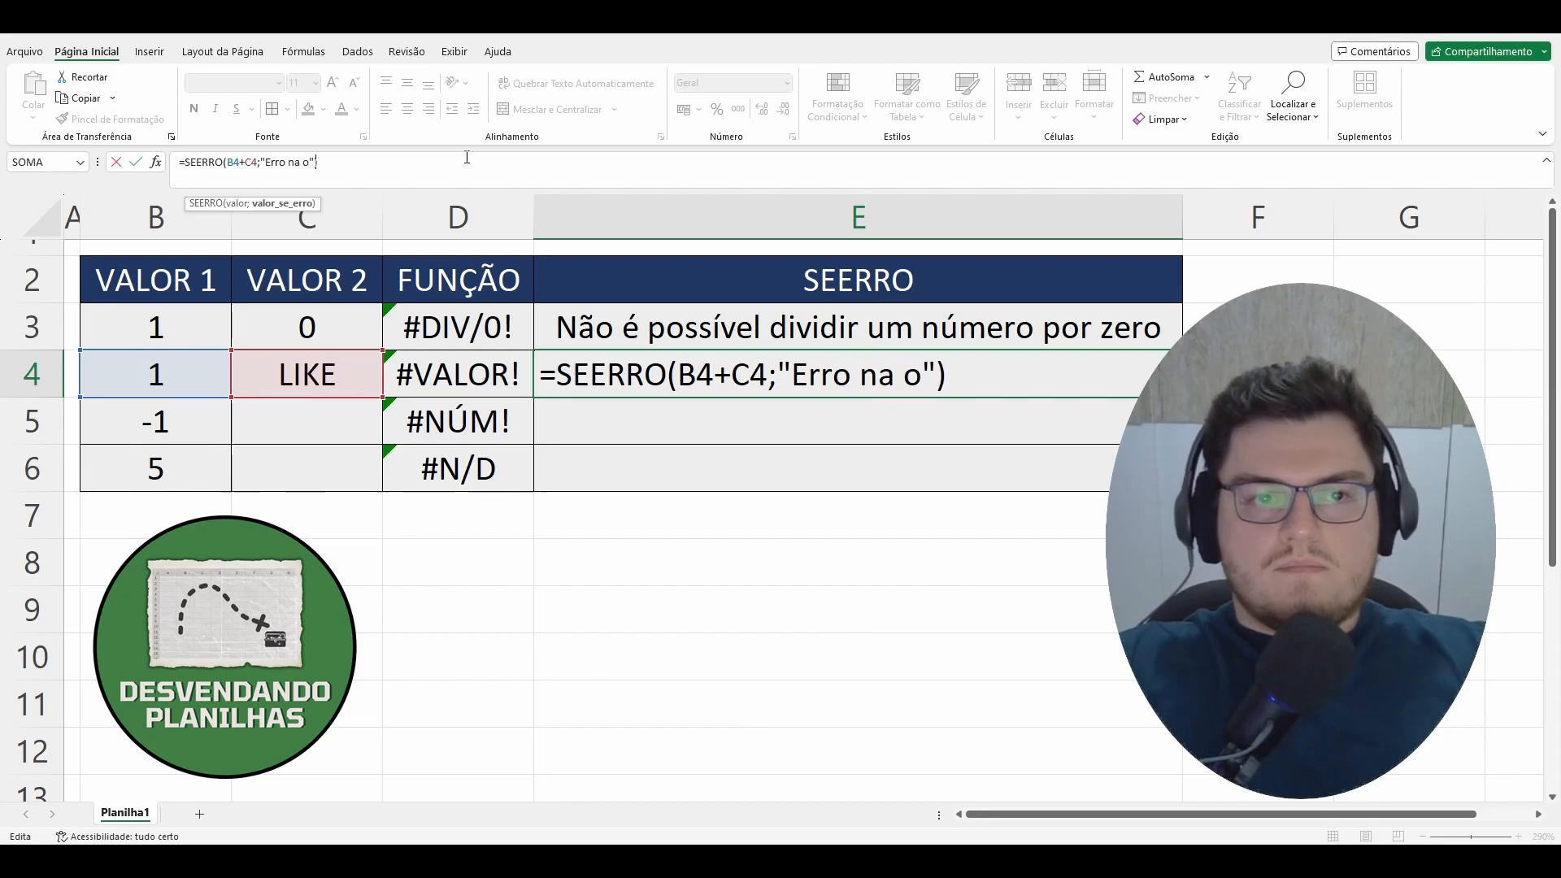
type("ção")
key("BackSpace")
key("BackSpace")
type("ão")
key("Return")
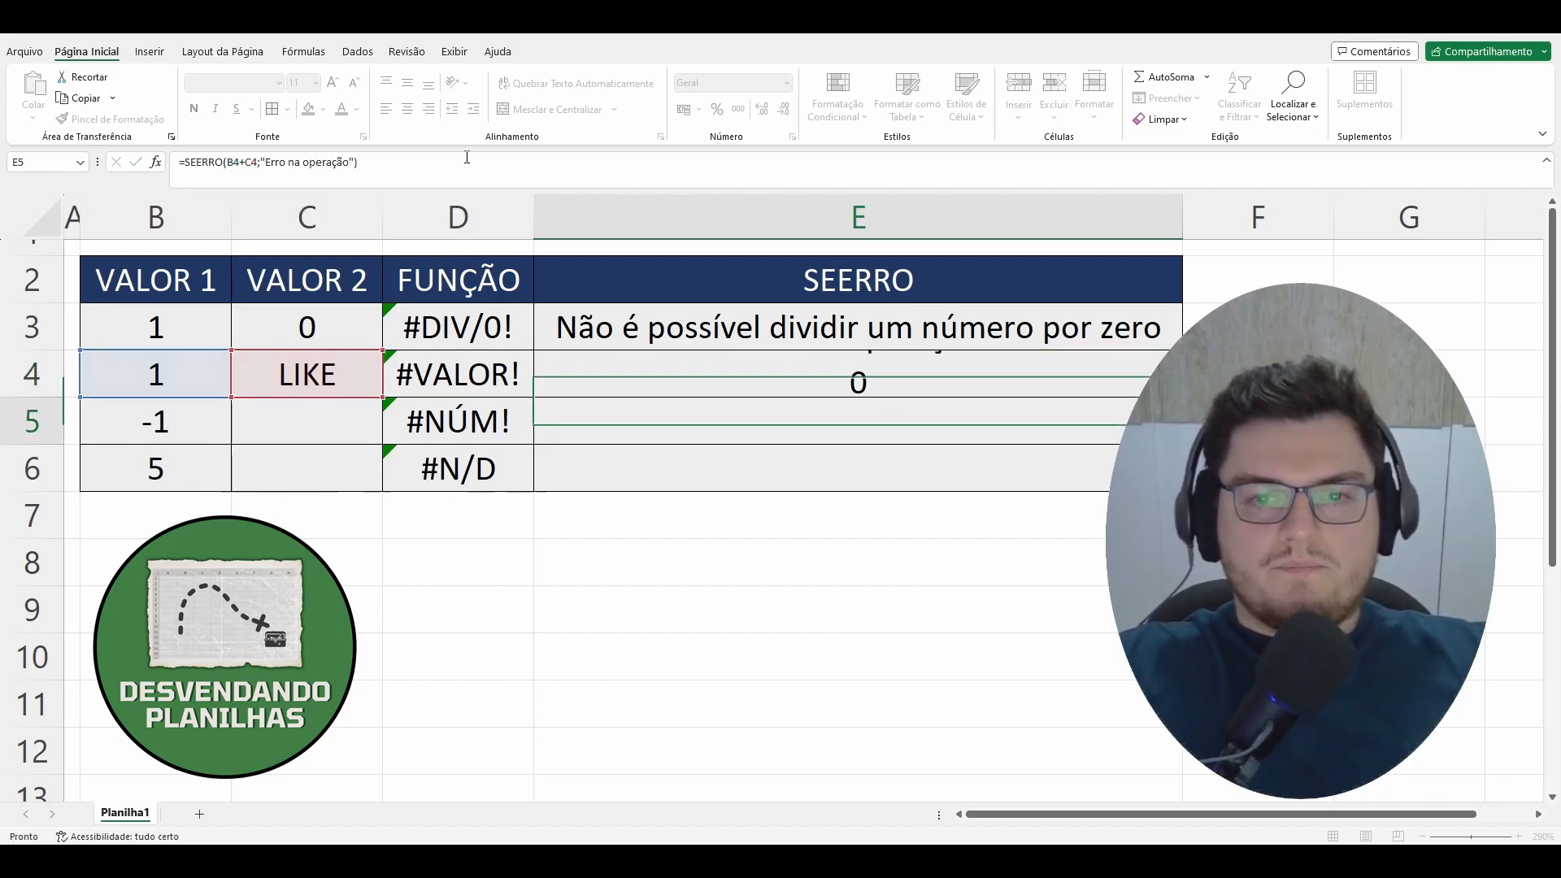
left_click(655, 565)
Start a SEERRO formula in cell E5.
left_click(707, 425)
type("=ra")
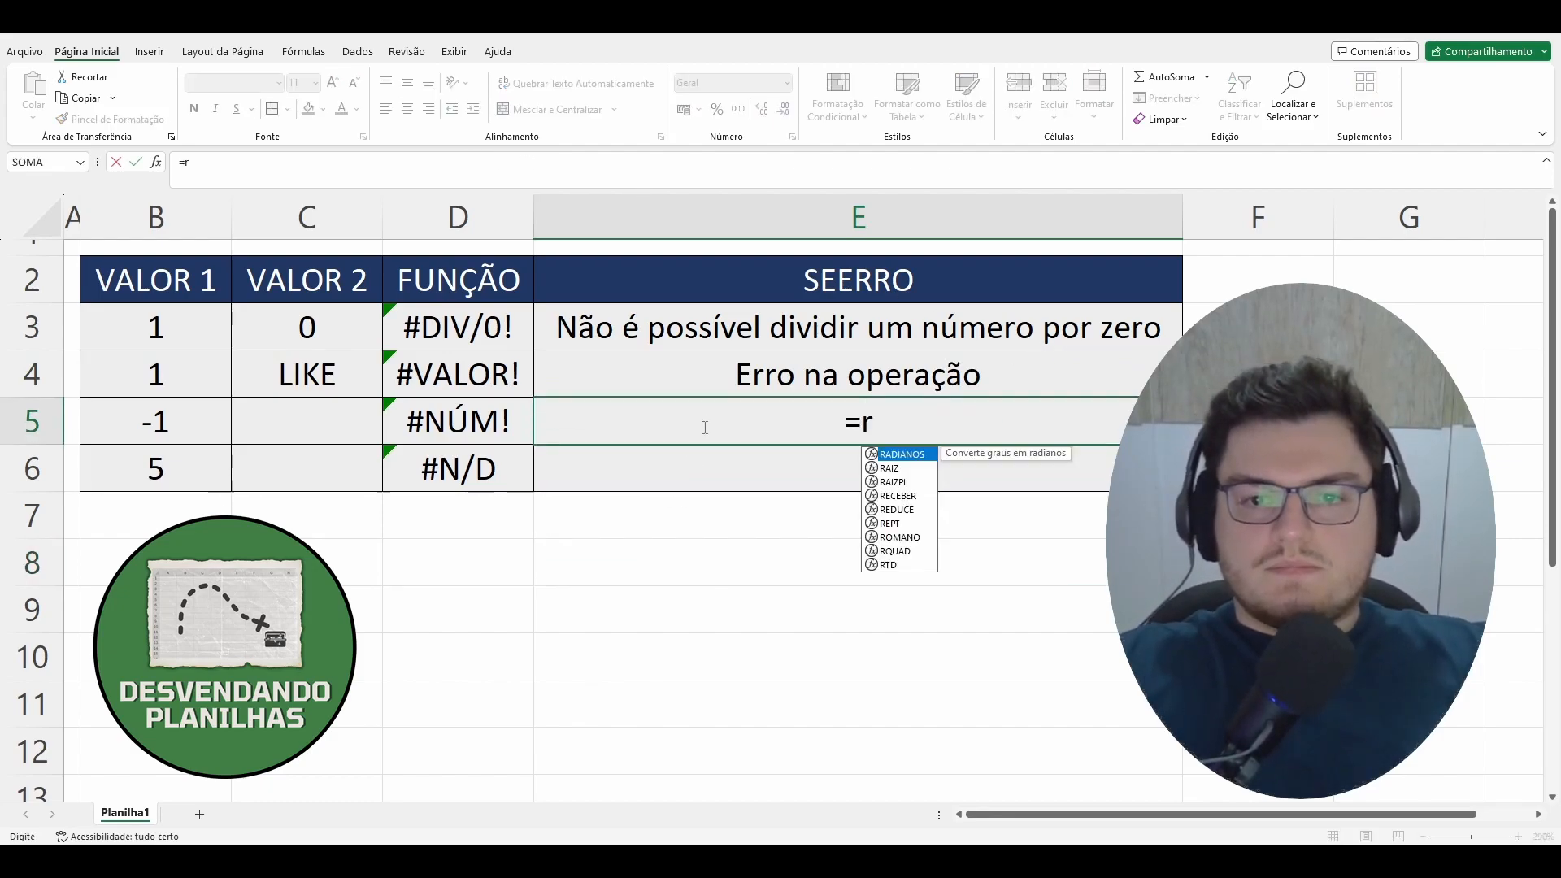
key("BackSpace")
key("BackSpace")
type("se")
key("Down")
key("Down")
key("Down")
type("'")
key("BackSpace")
key("Down")
key("Down")
key("Tab")
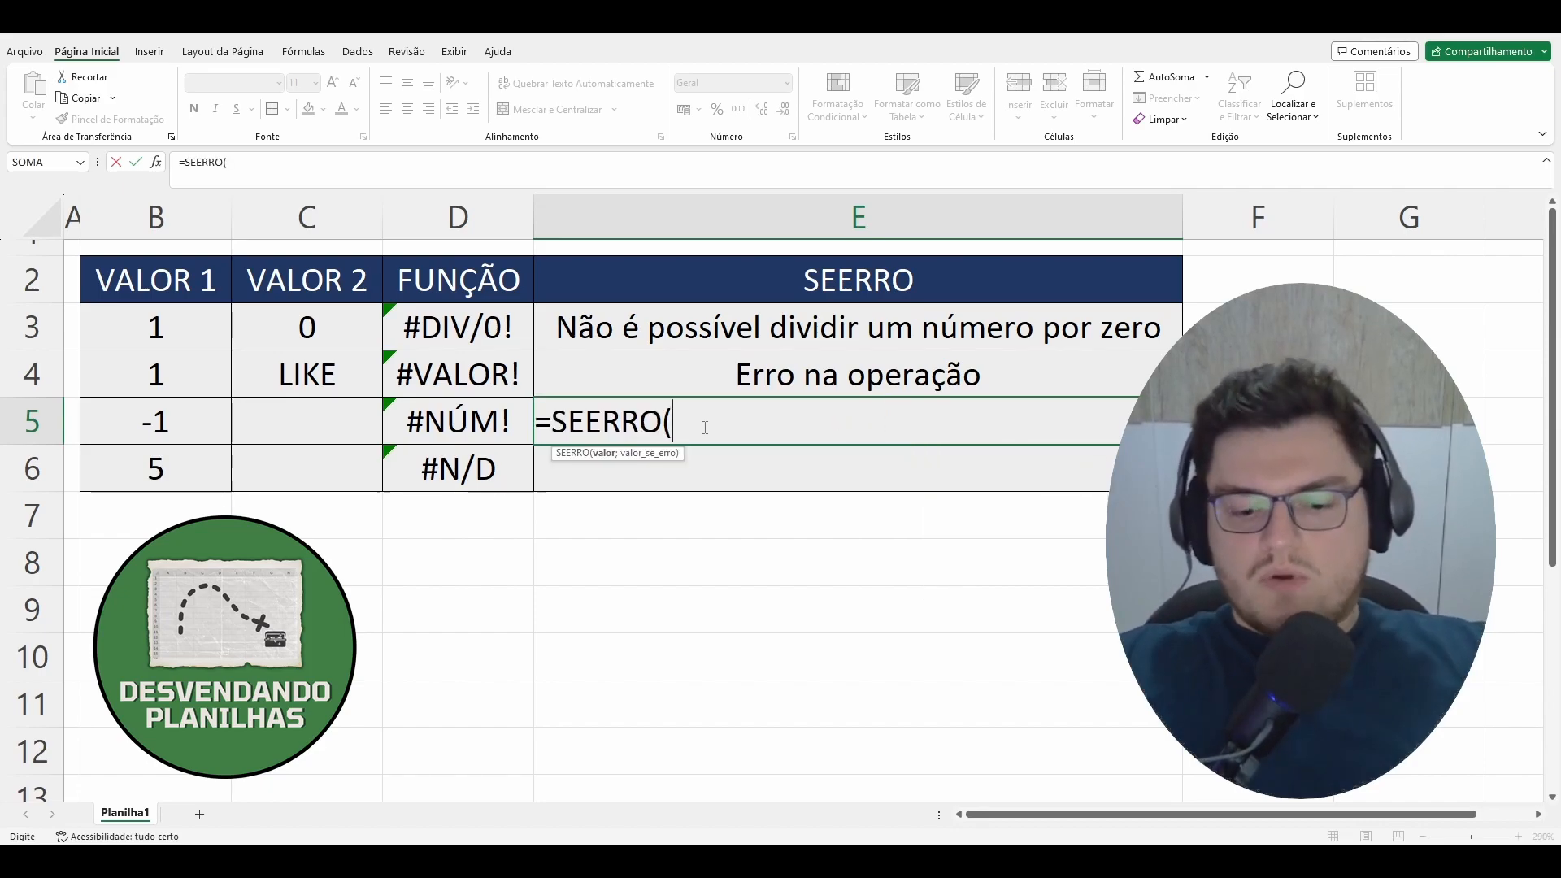
Enter RAIZ(B5) as the value that the E5 SEERRO formula evaluates.
type("raz")
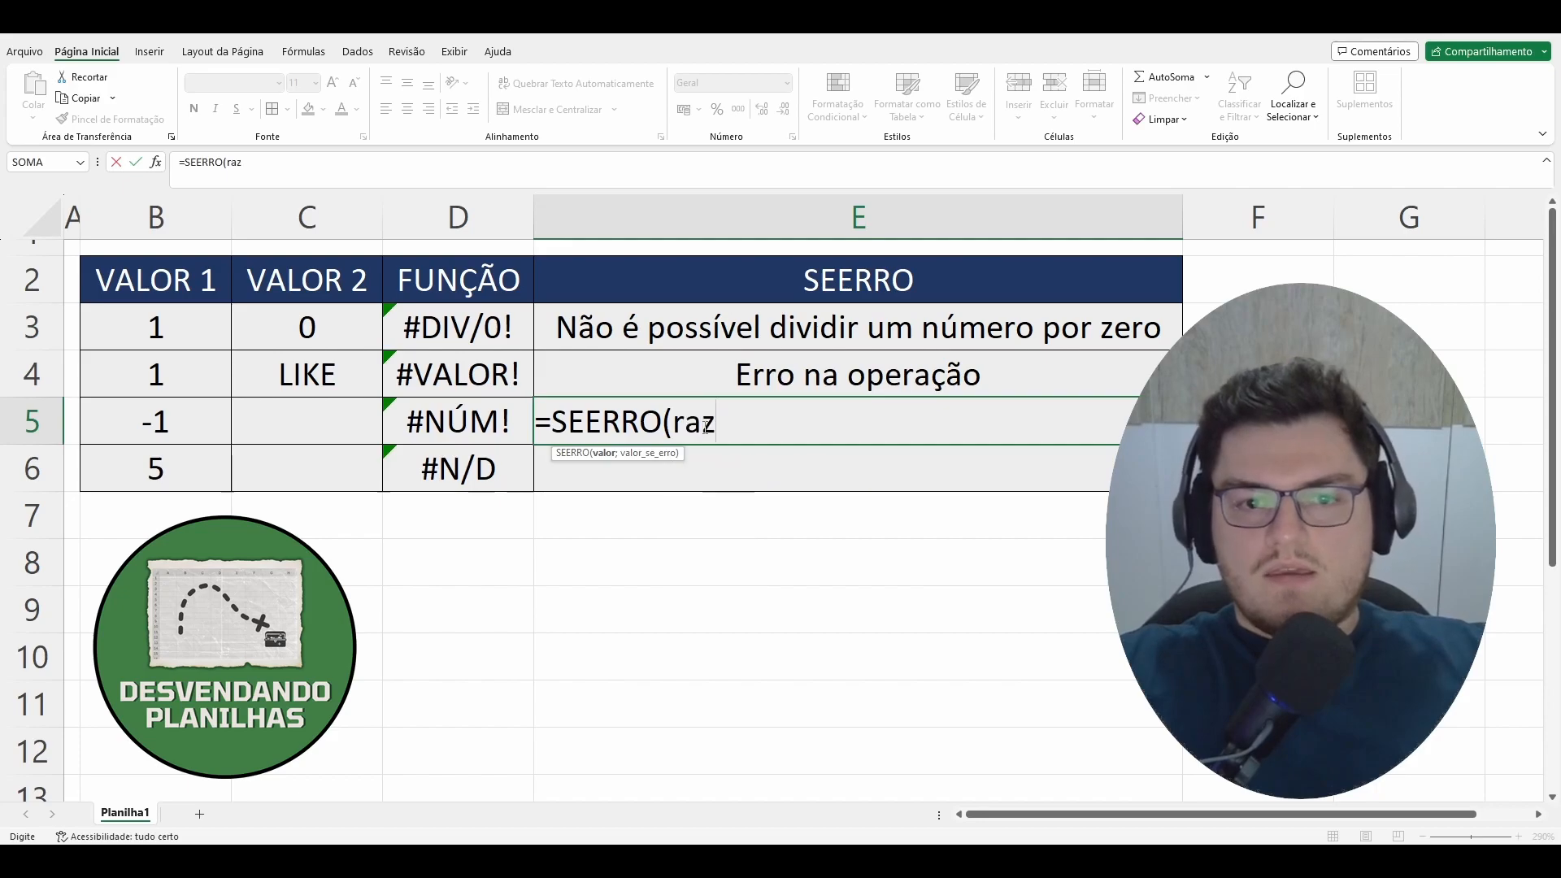
key("BackSpace")
type("iz")
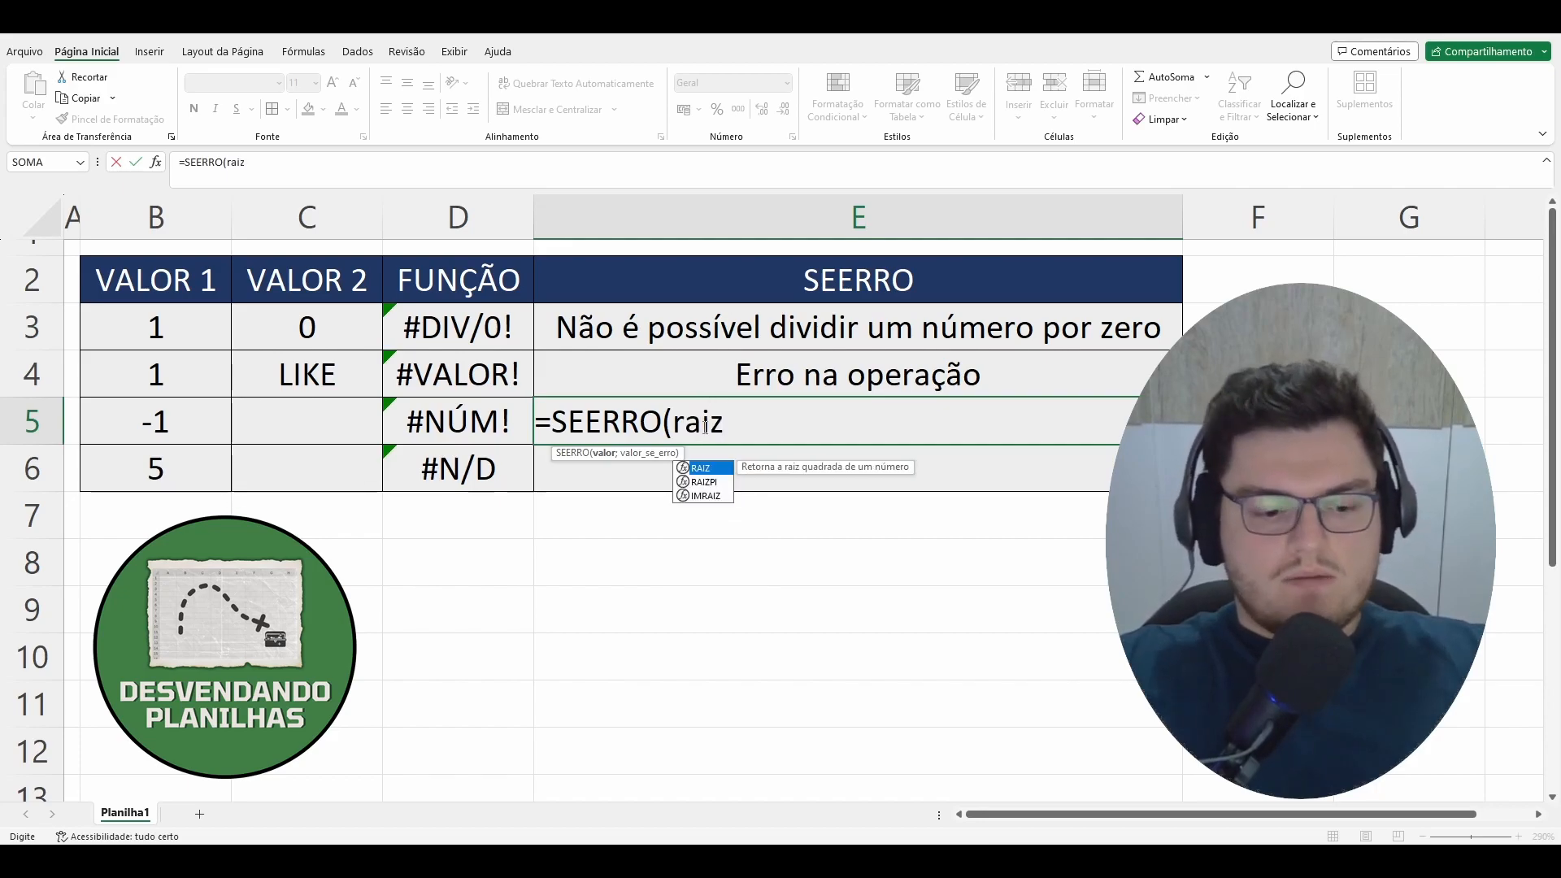
key("Tab")
left_click(159, 419)
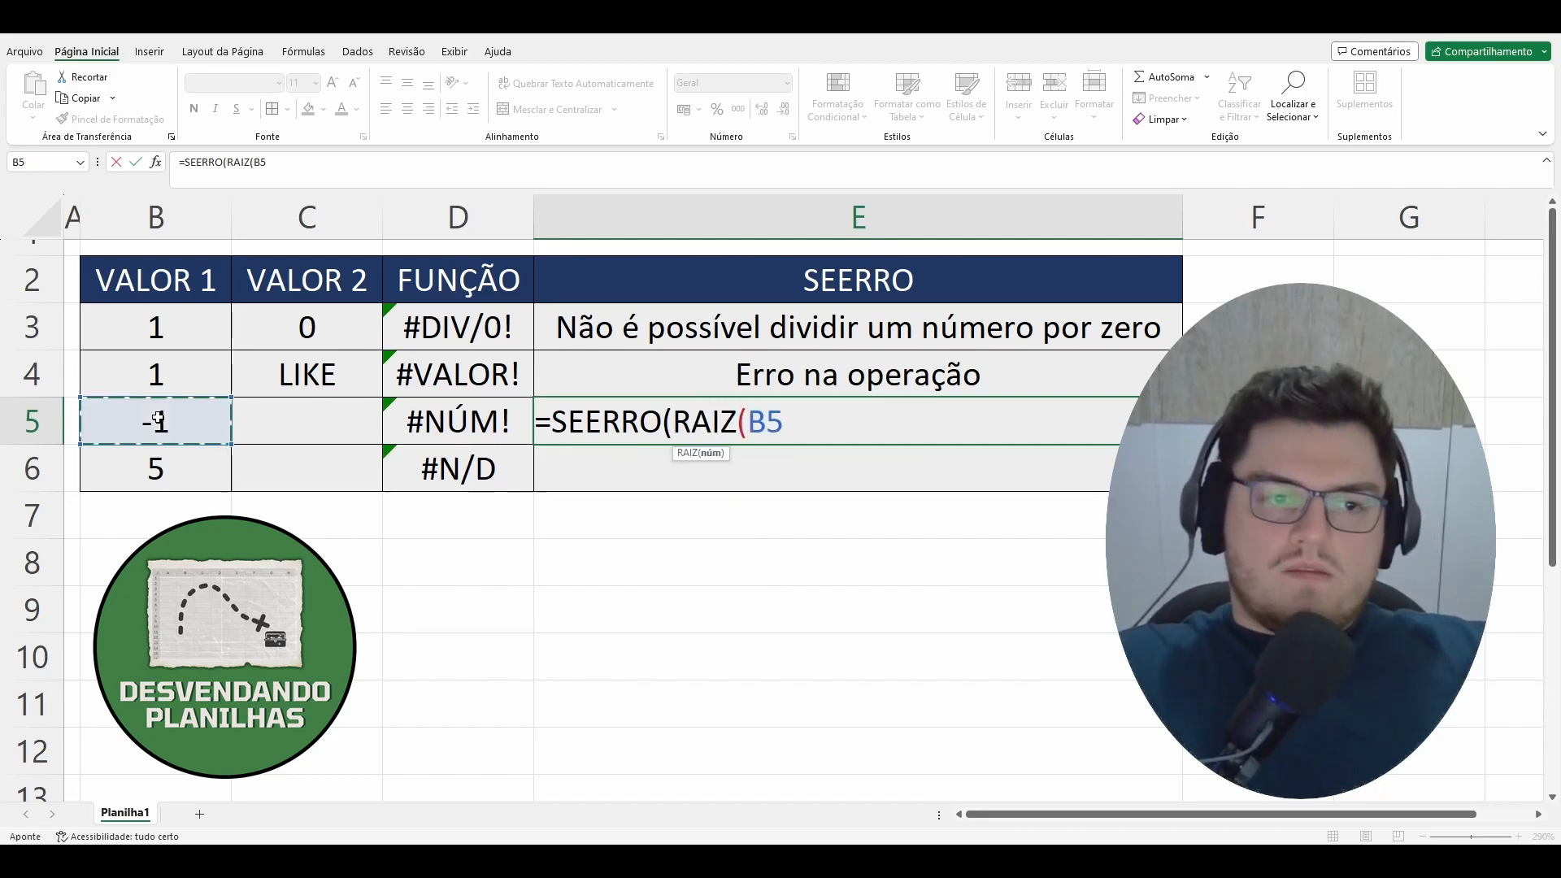
type(")")
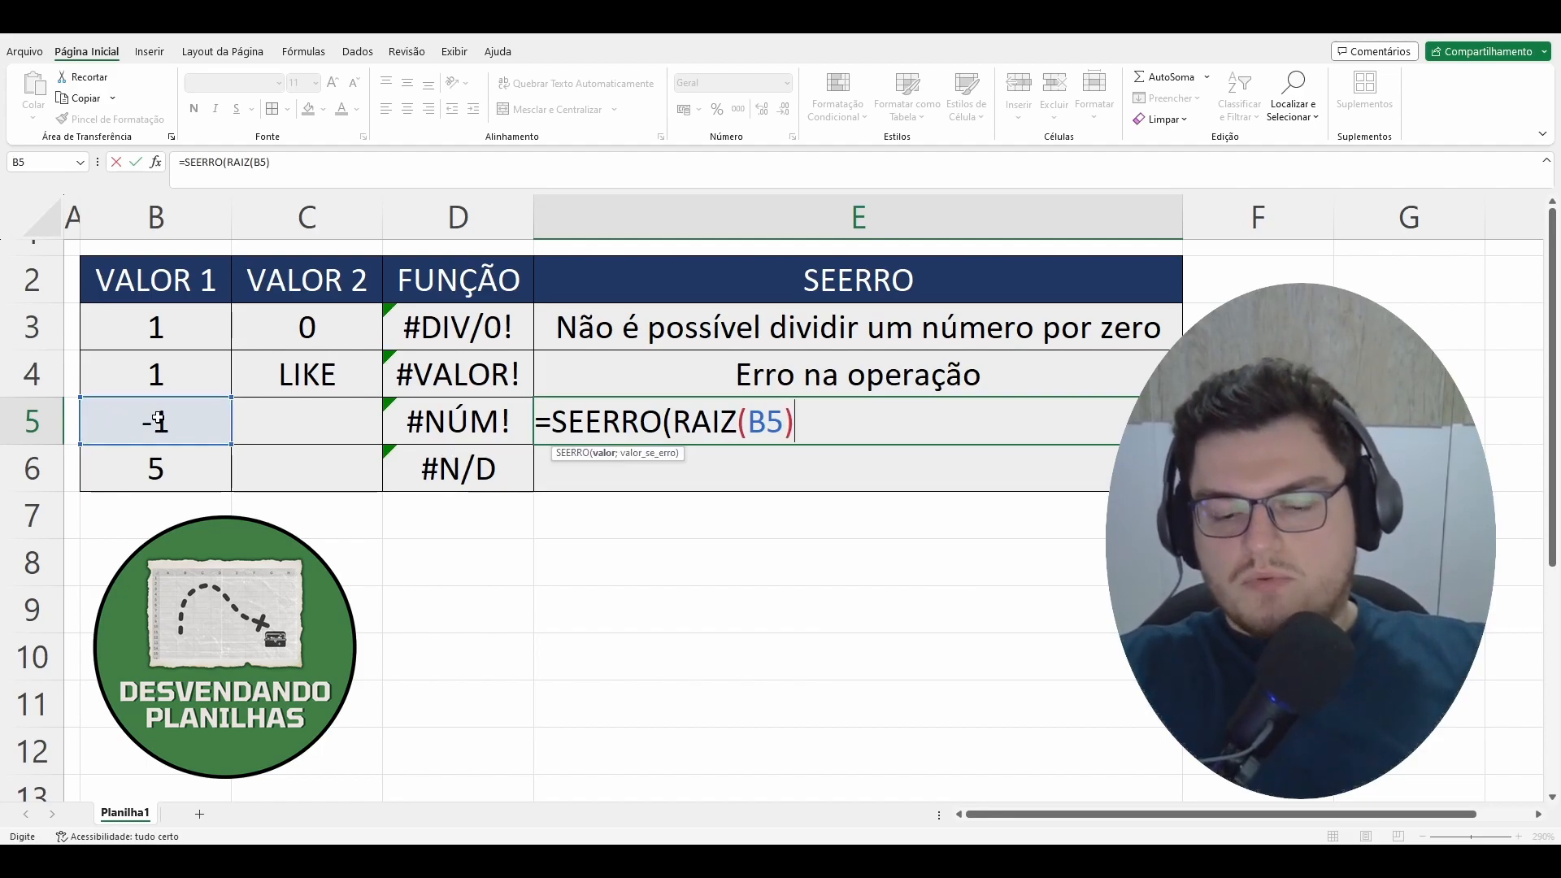
type(";")
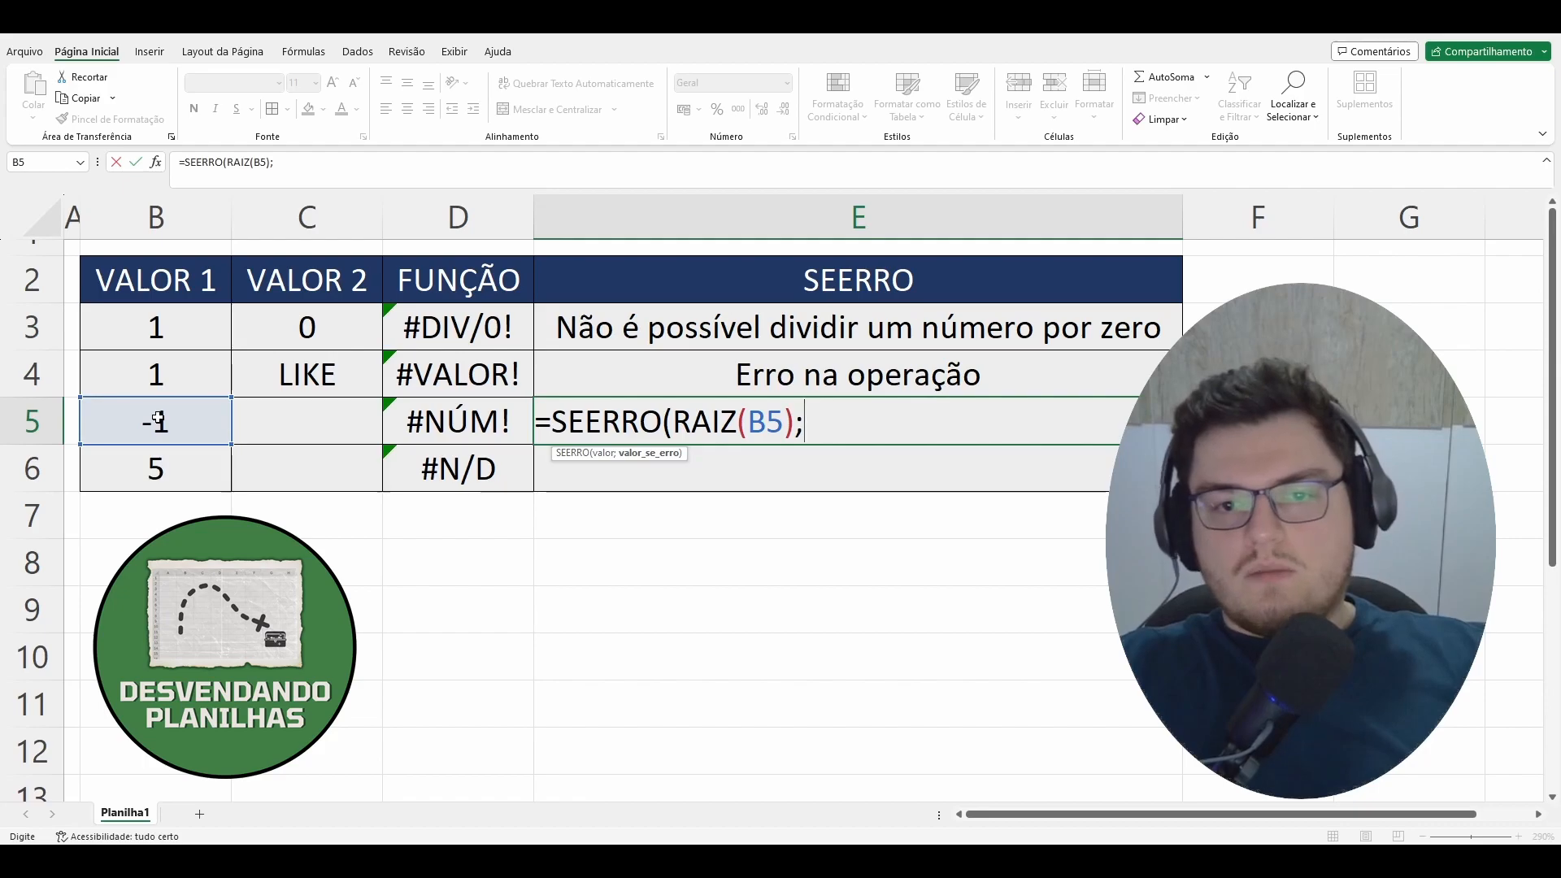
Complete the E5 formula with the error text "Erro no cálculo".
type("\"Erro")
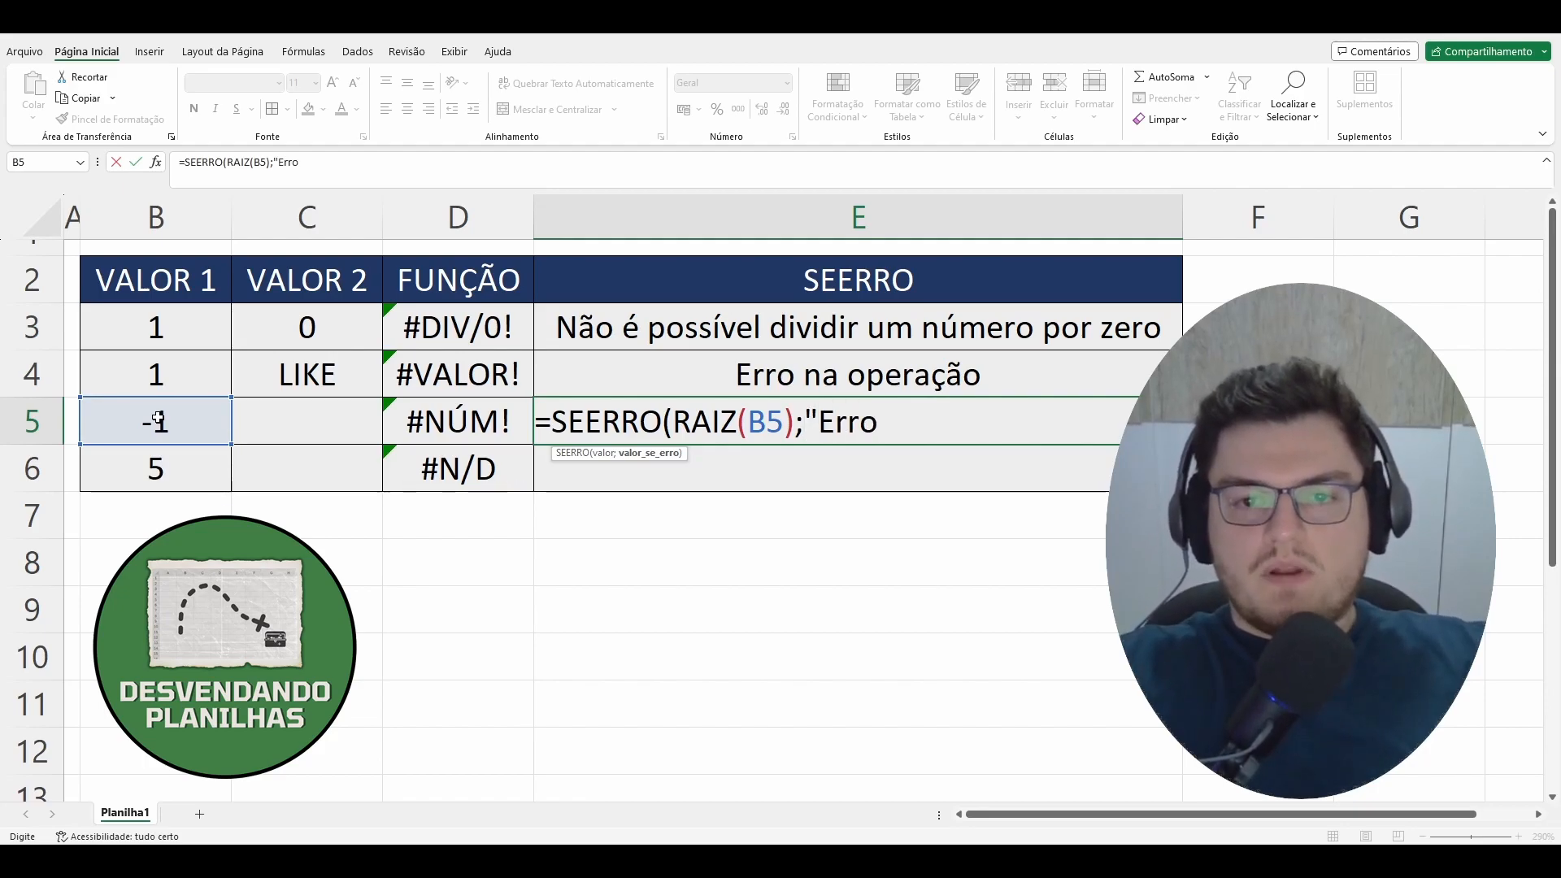
type(" na operação")
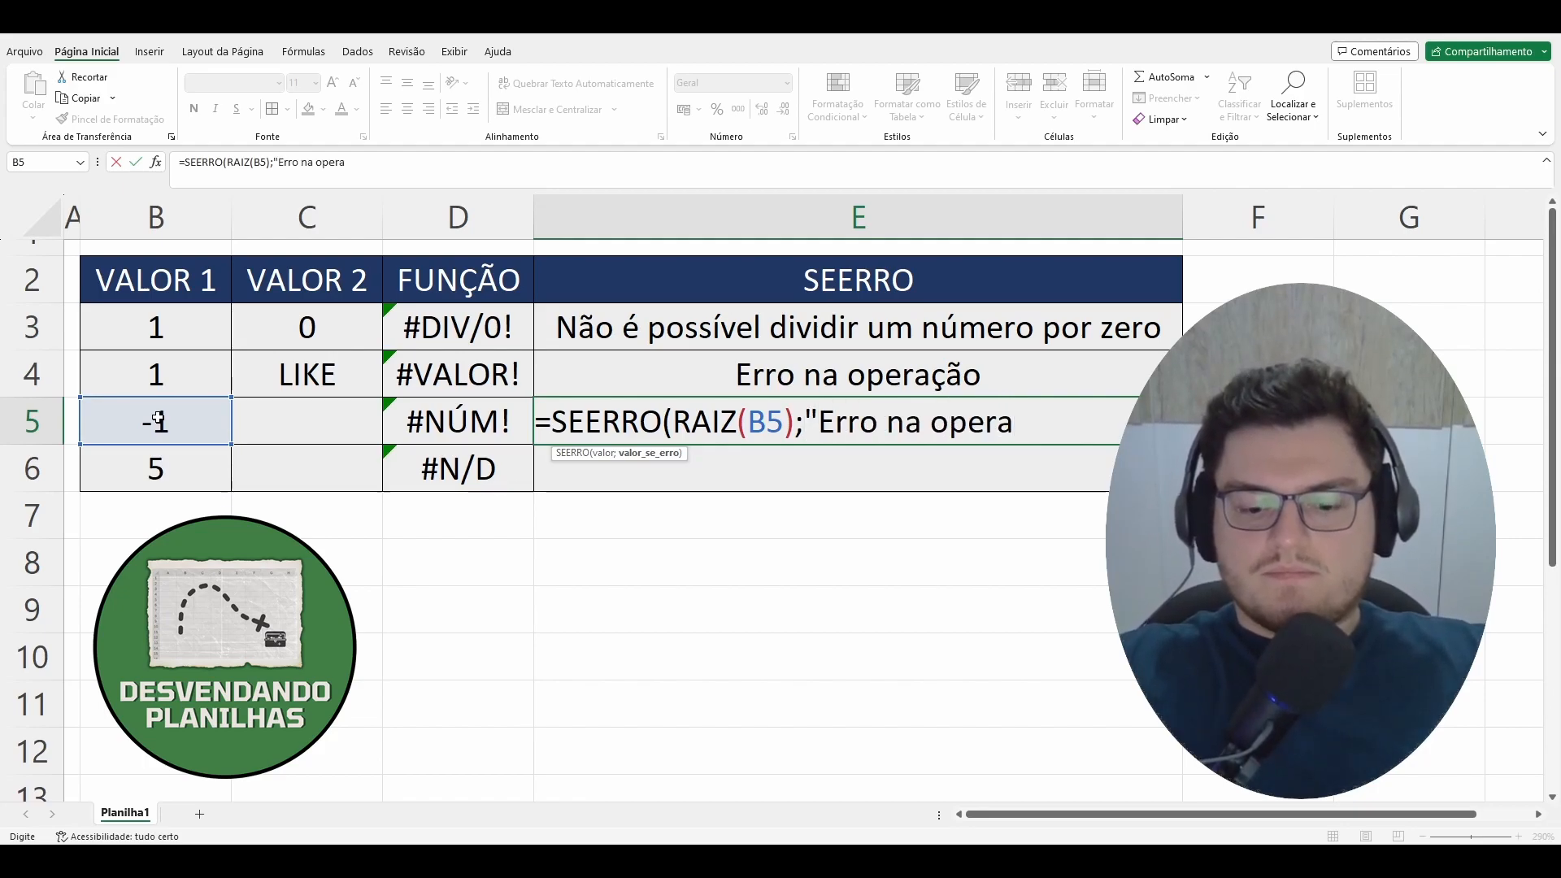
key("BackSpace")
key("BackSpace")
key("BackSpace")
key("BackSpace")
key("BackSpace")
key("BackSpace")
key("BackSpace")
key("BackSpace")
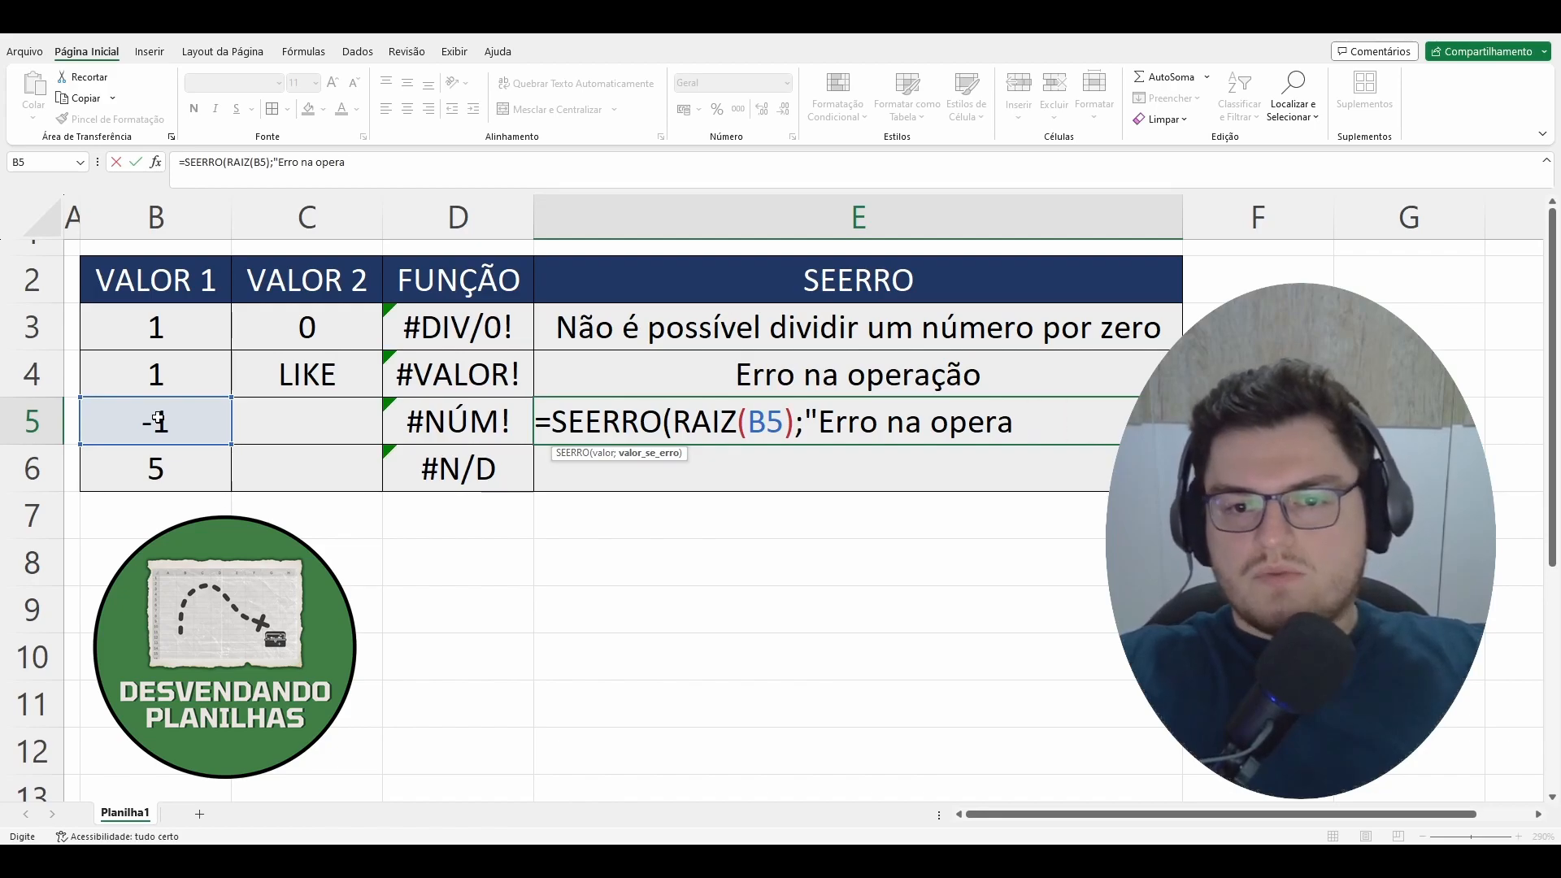
key("BackSpace")
key("BackSpace")
type("o cál")
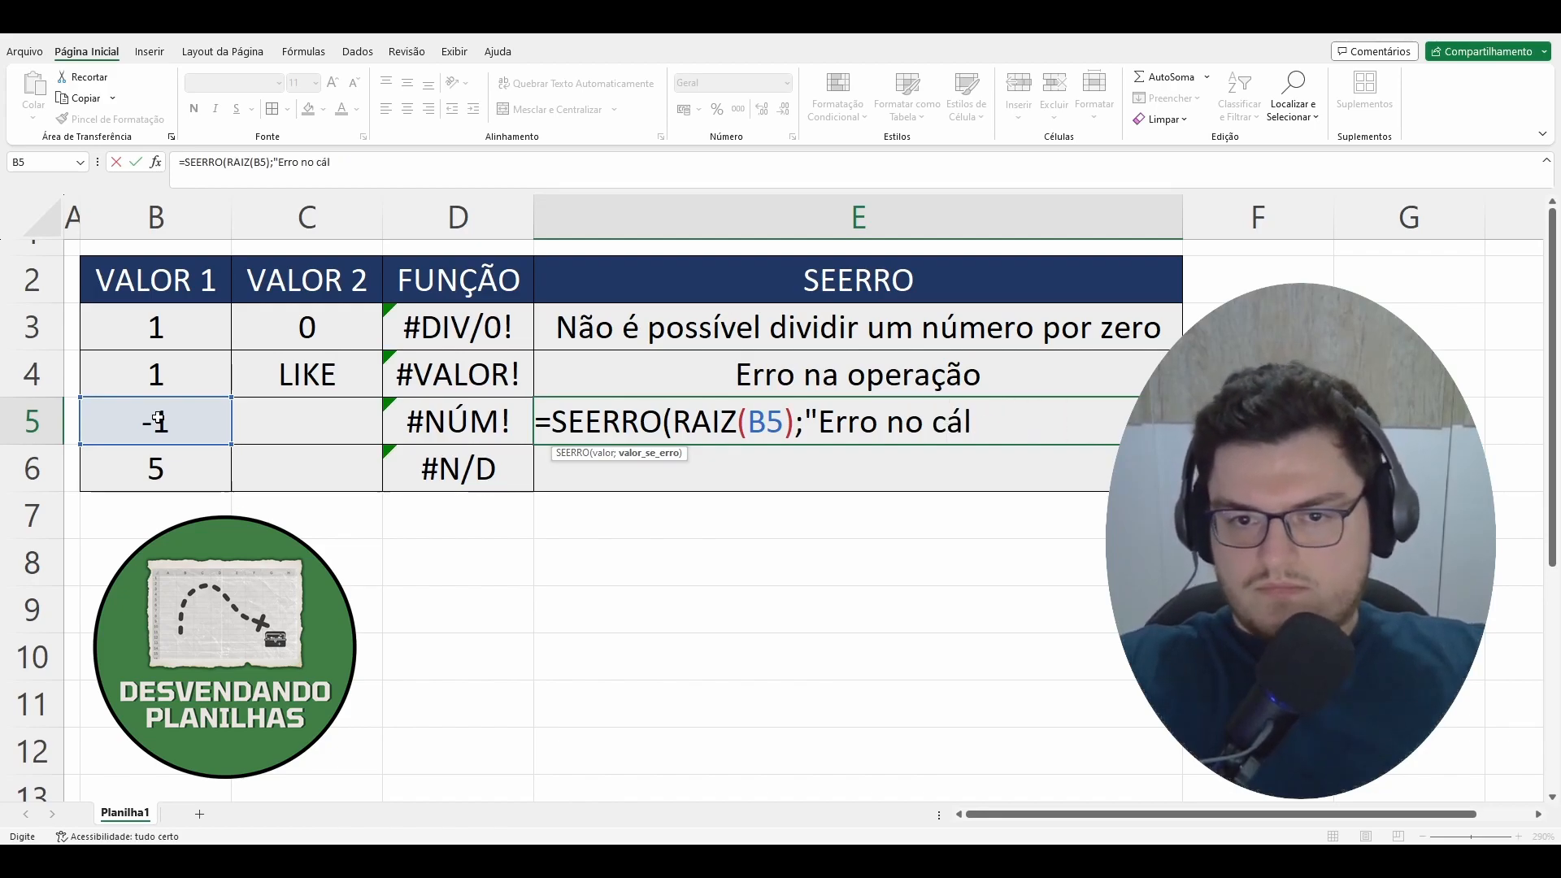
type("culo\"")
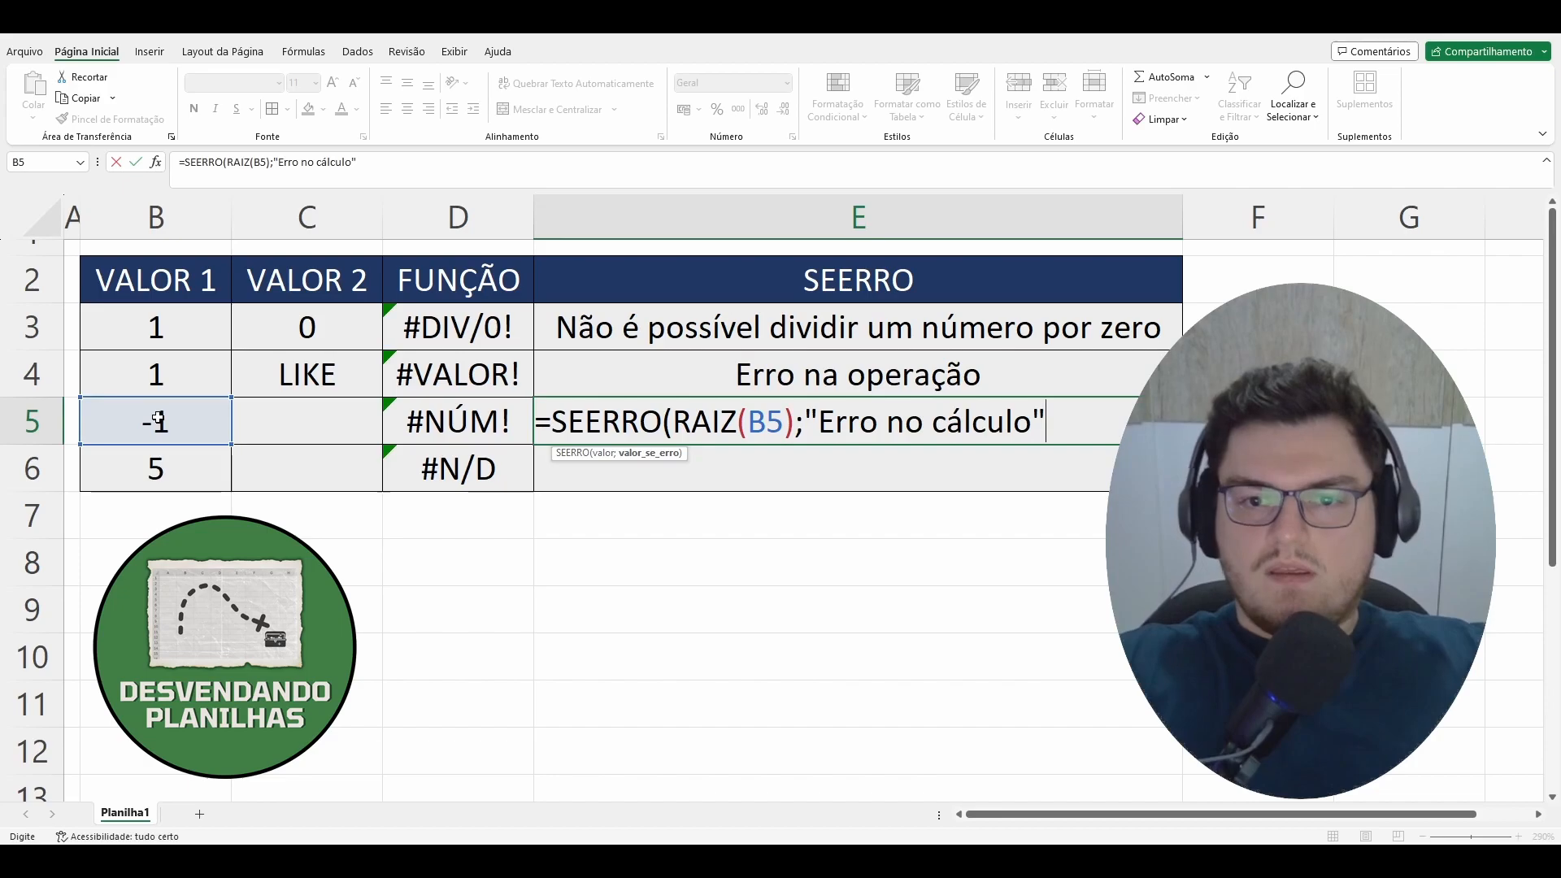
type(")")
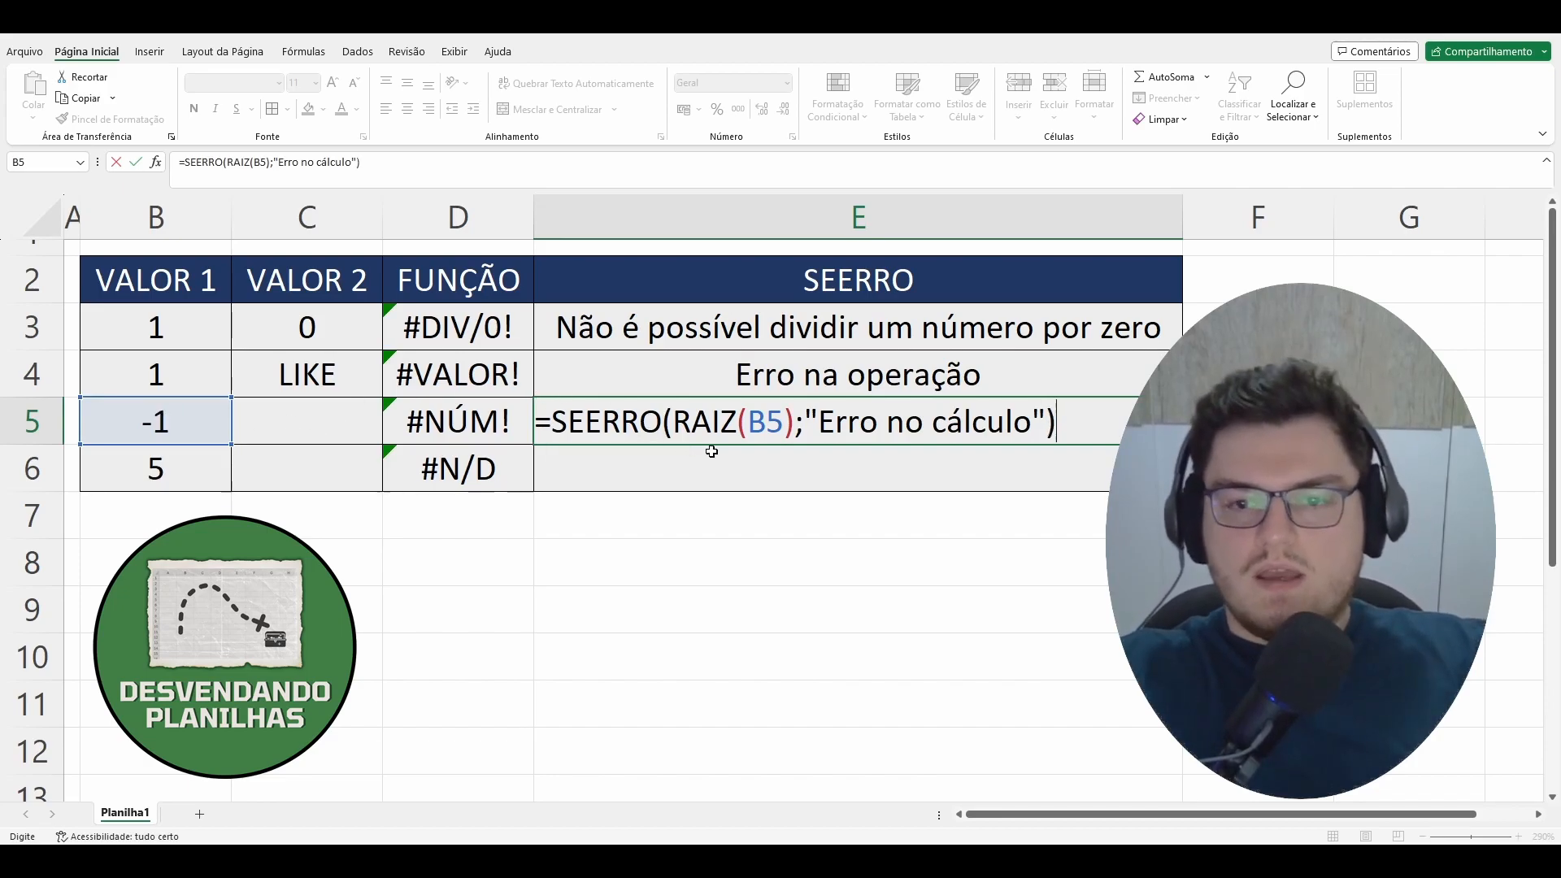
key("Return")
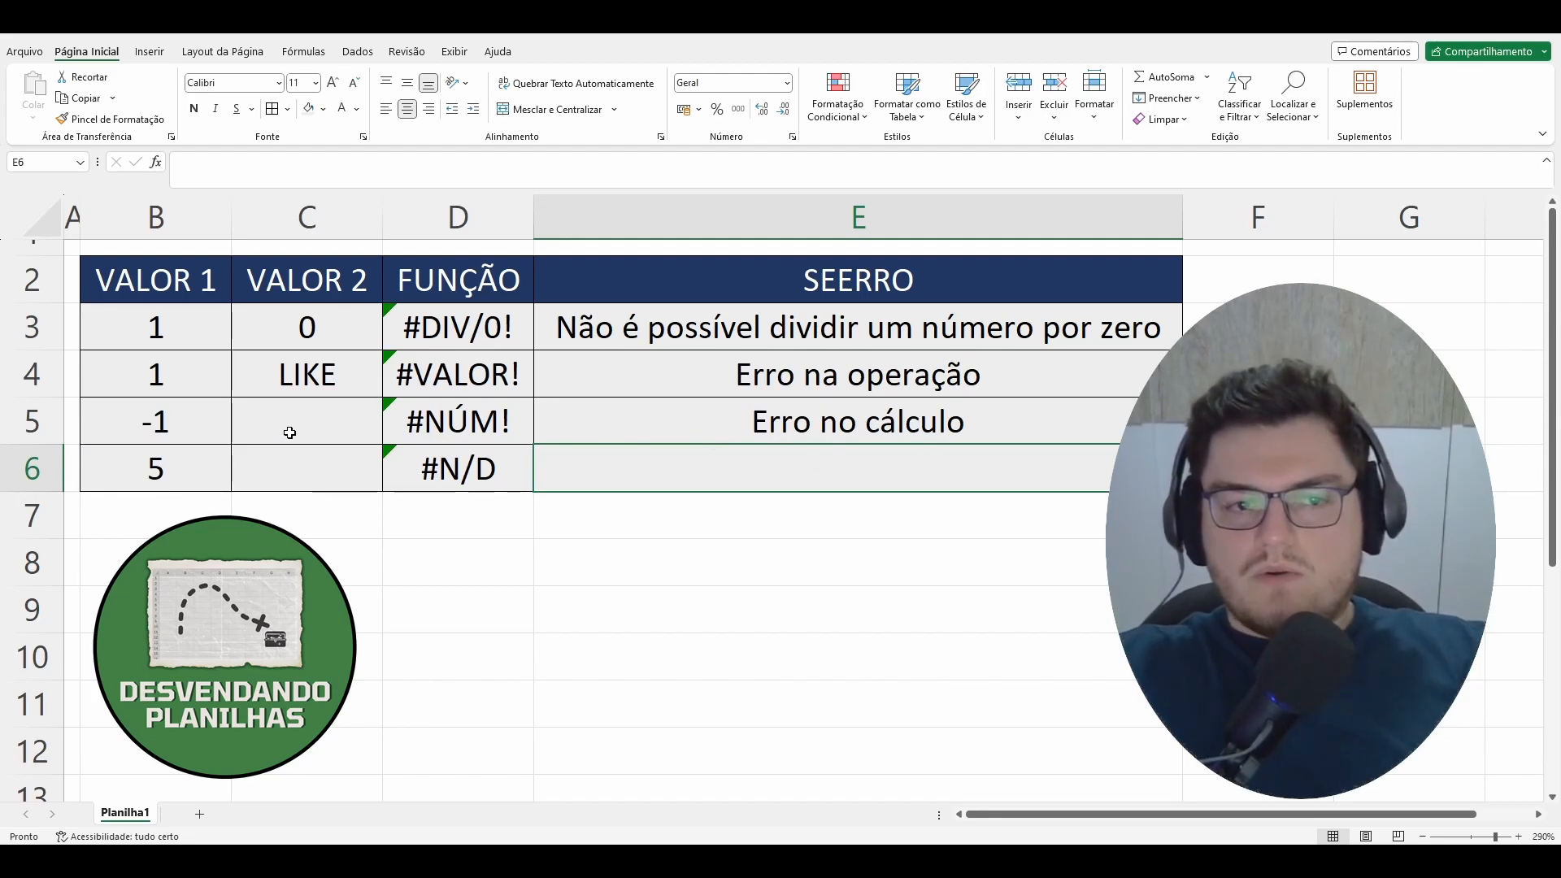
Test the square root formulas by setting cell B5 to 0, 5 and -5.
left_click(194, 428)
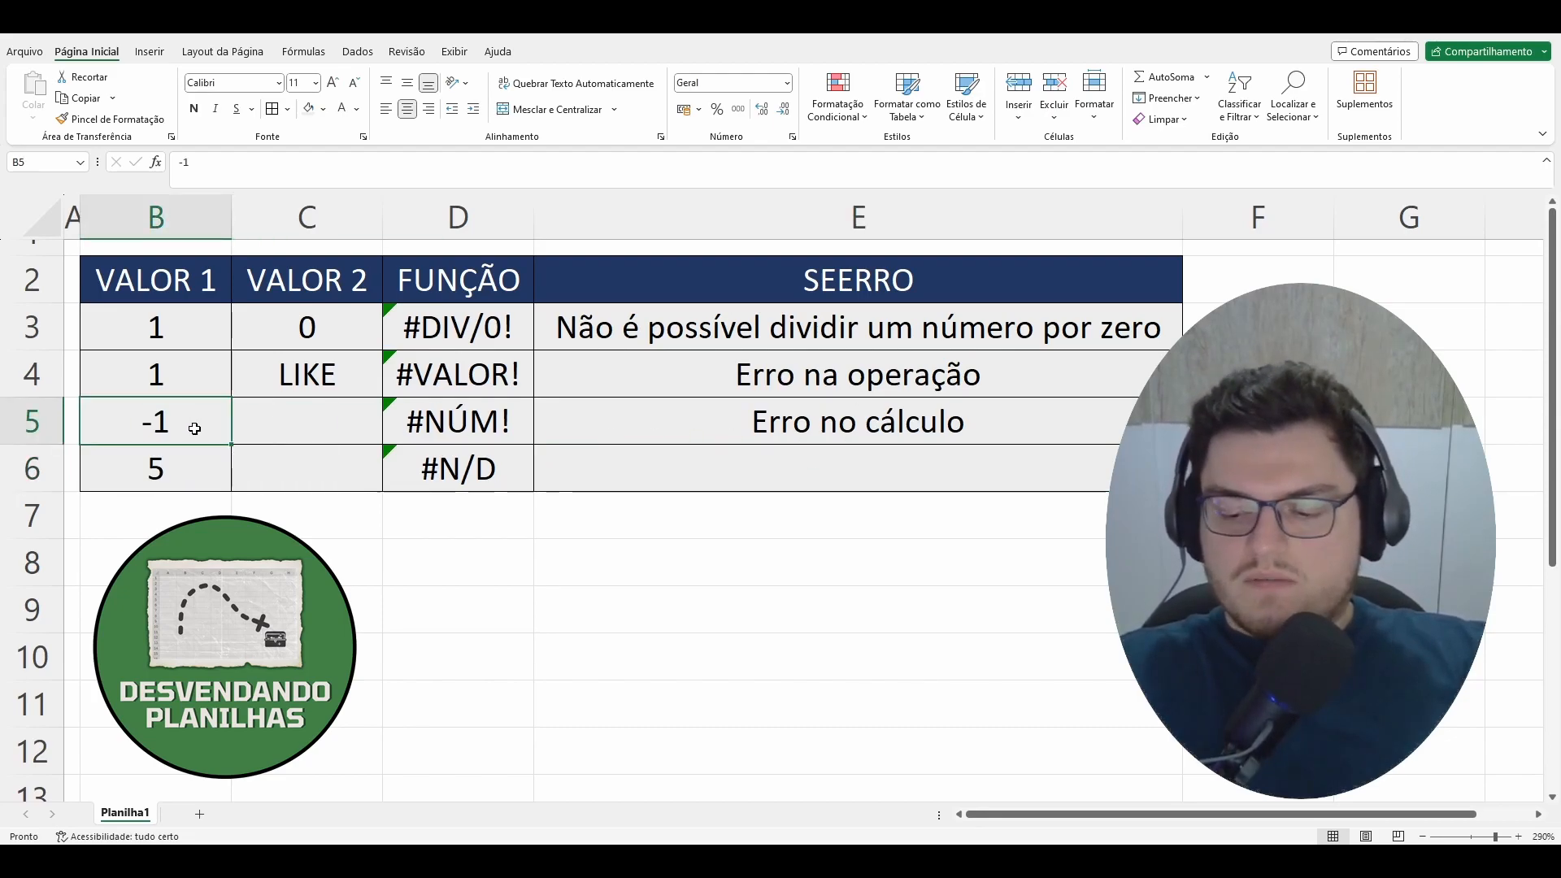
type("0")
key("Return")
left_click(194, 429)
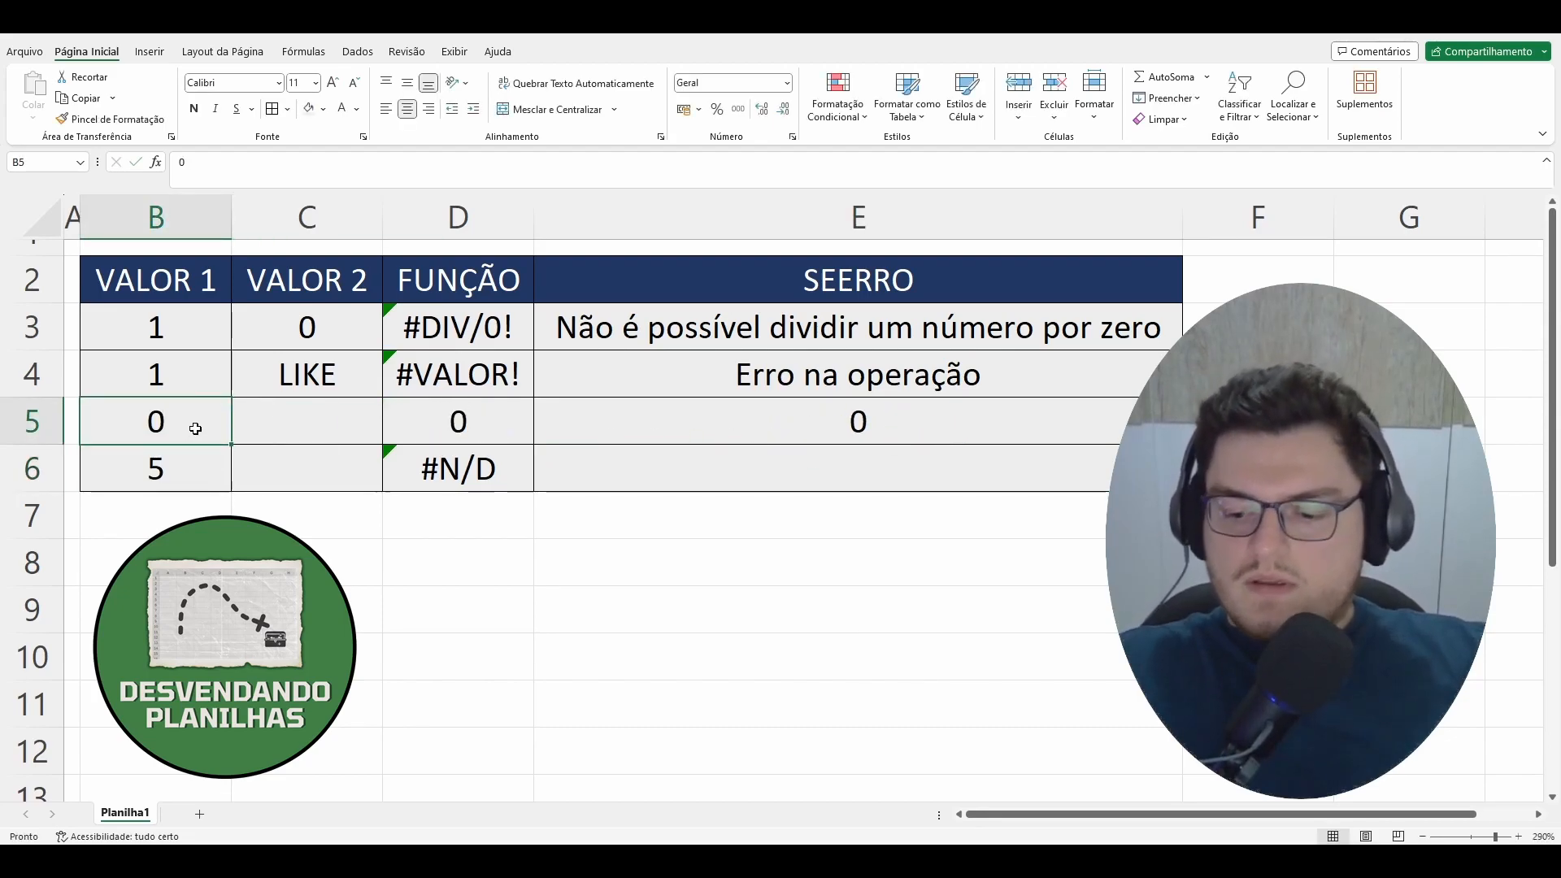
type("5")
key("Return")
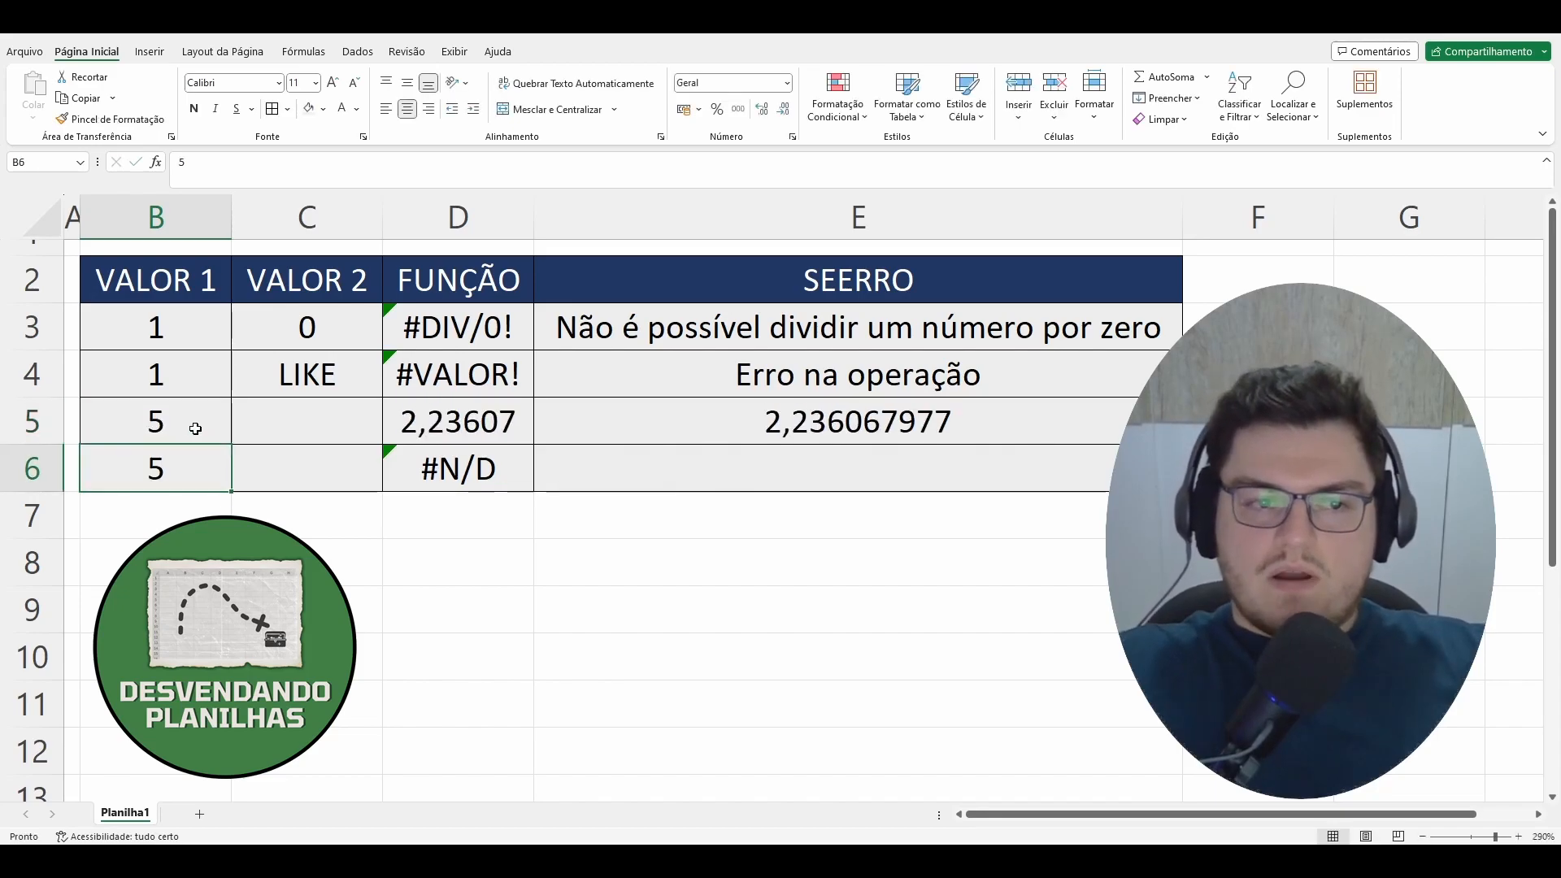
left_click(195, 429)
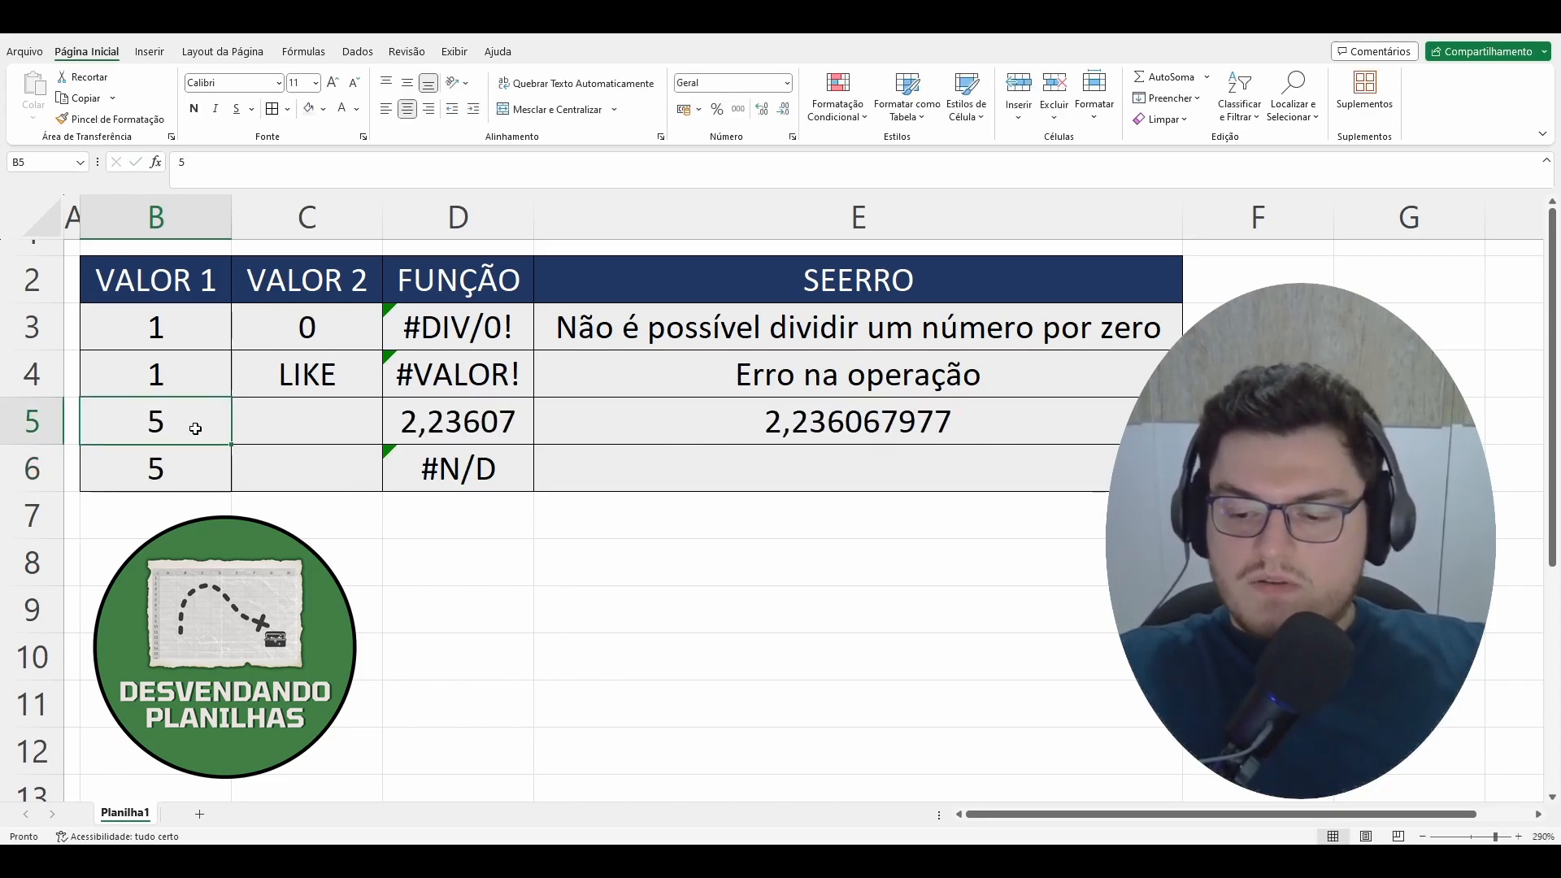
type("-5")
key("Return")
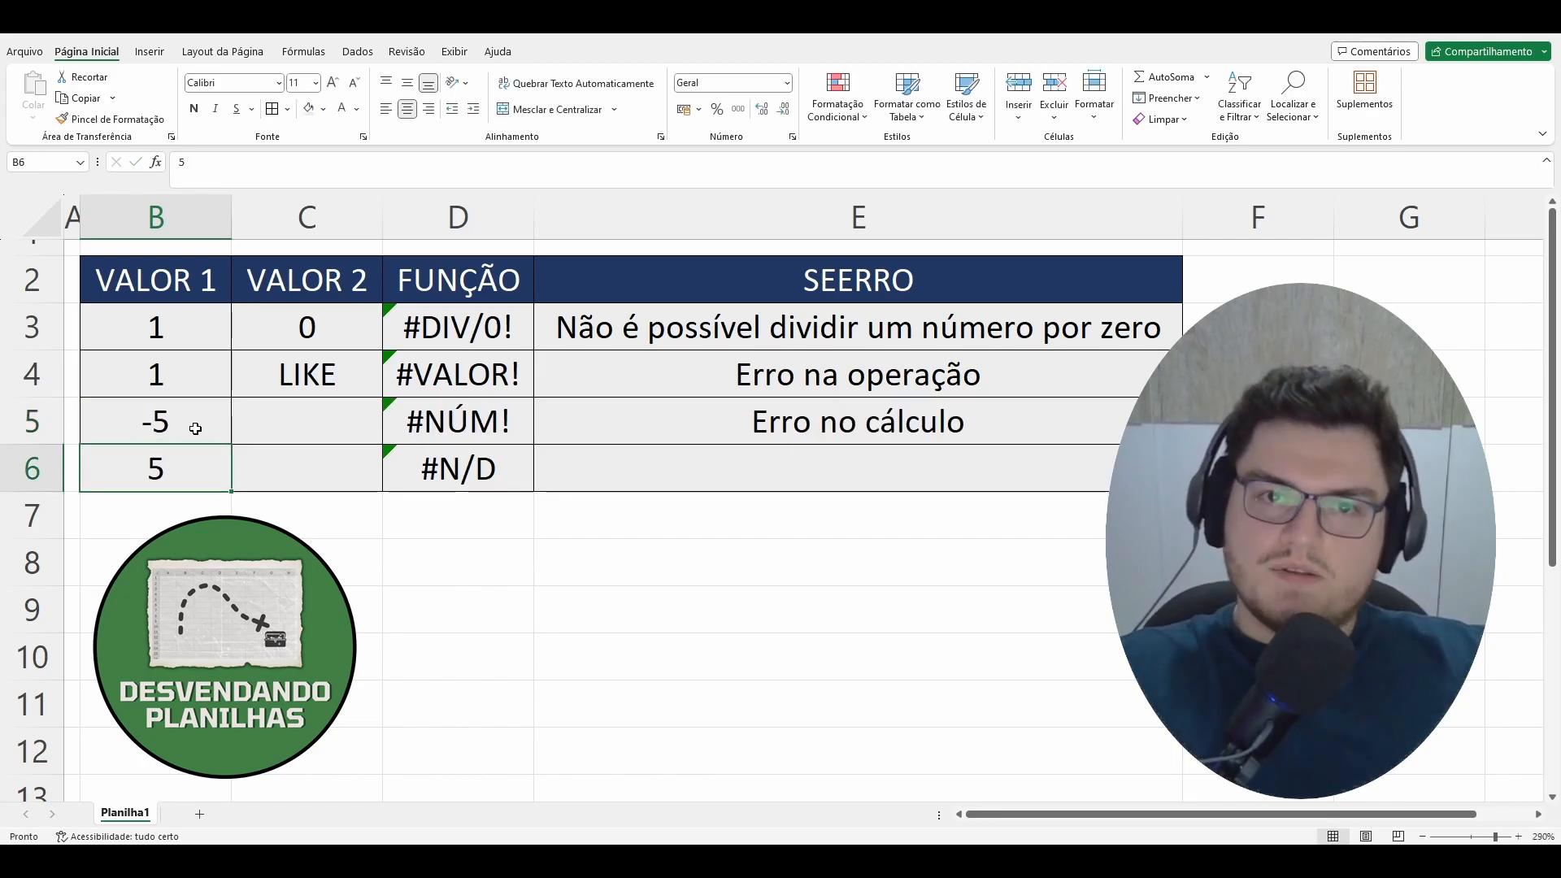
Start a SEERRO formula in cell E6 with a nested SES whose first condition B6>10 returns empty text.
left_click(680, 475)
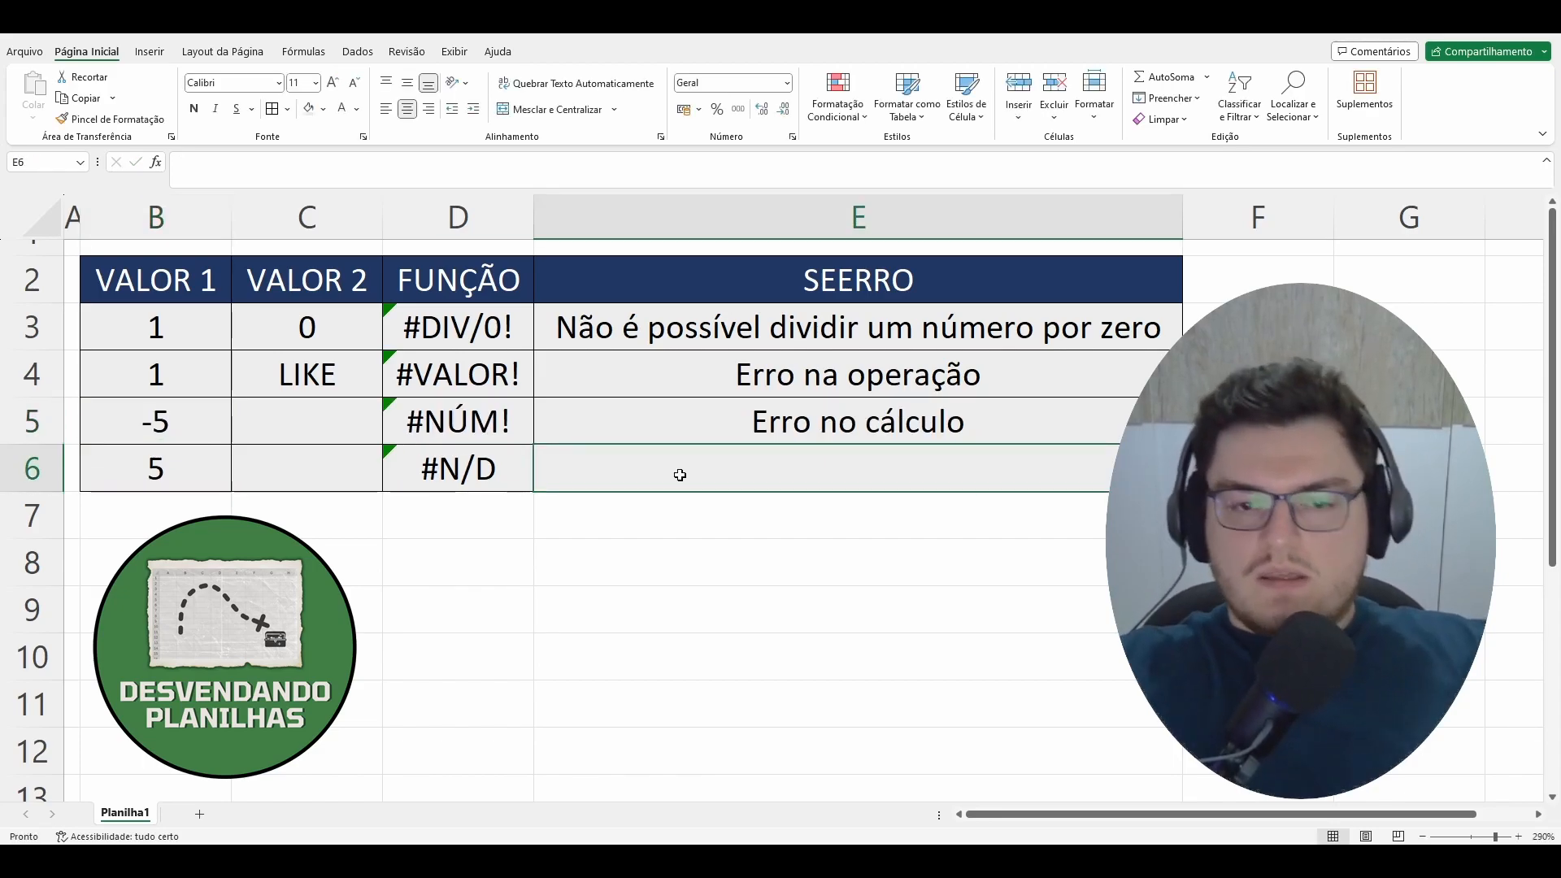
type("=se")
key("Down")
key("Down")
key("Tab")
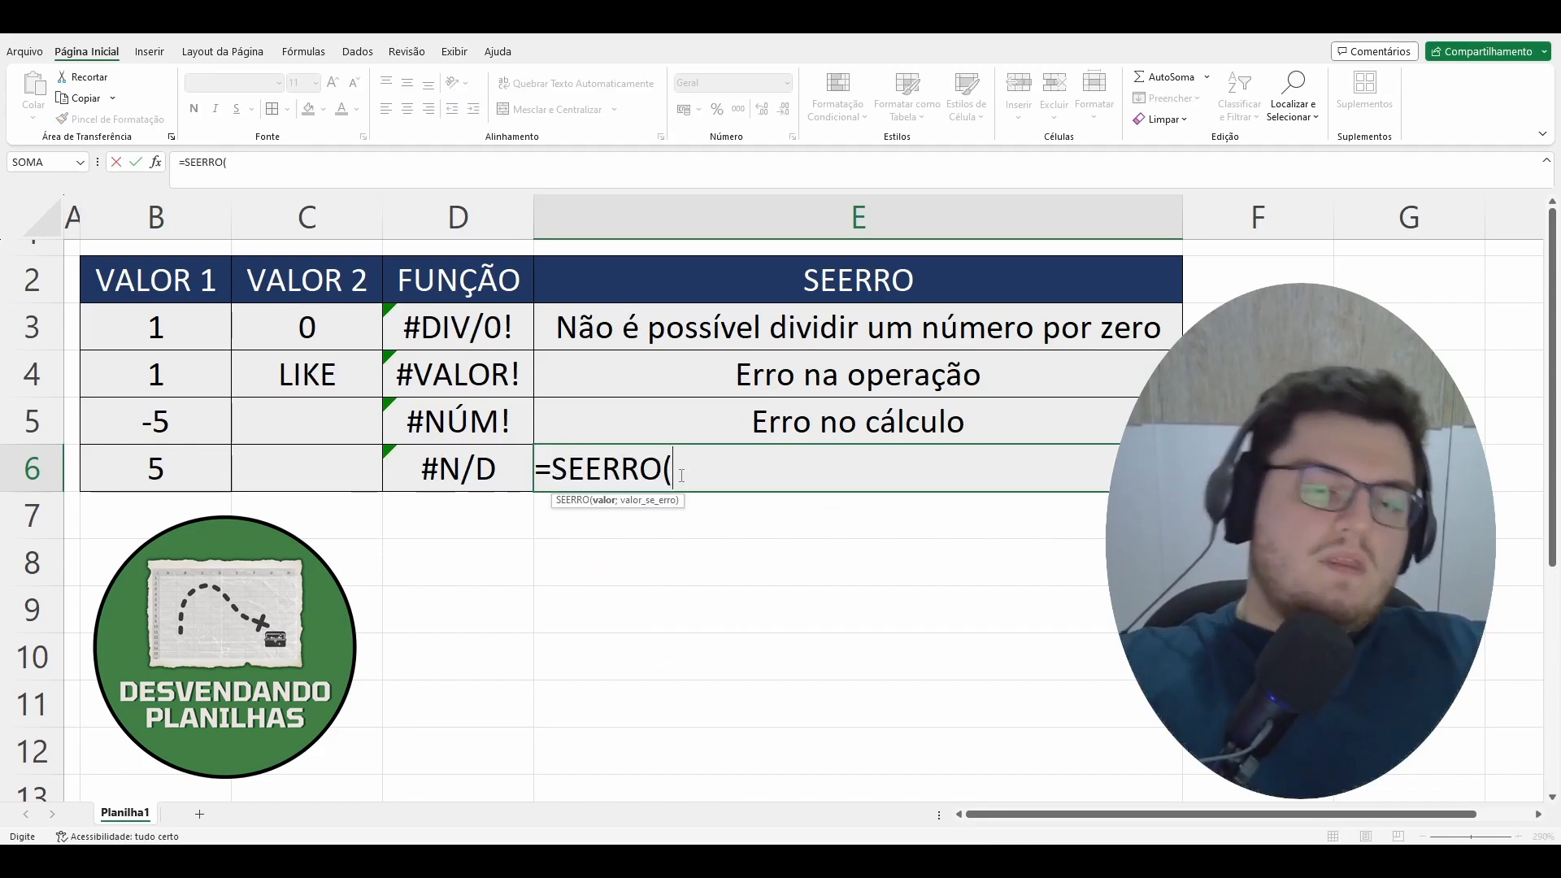
type("ses")
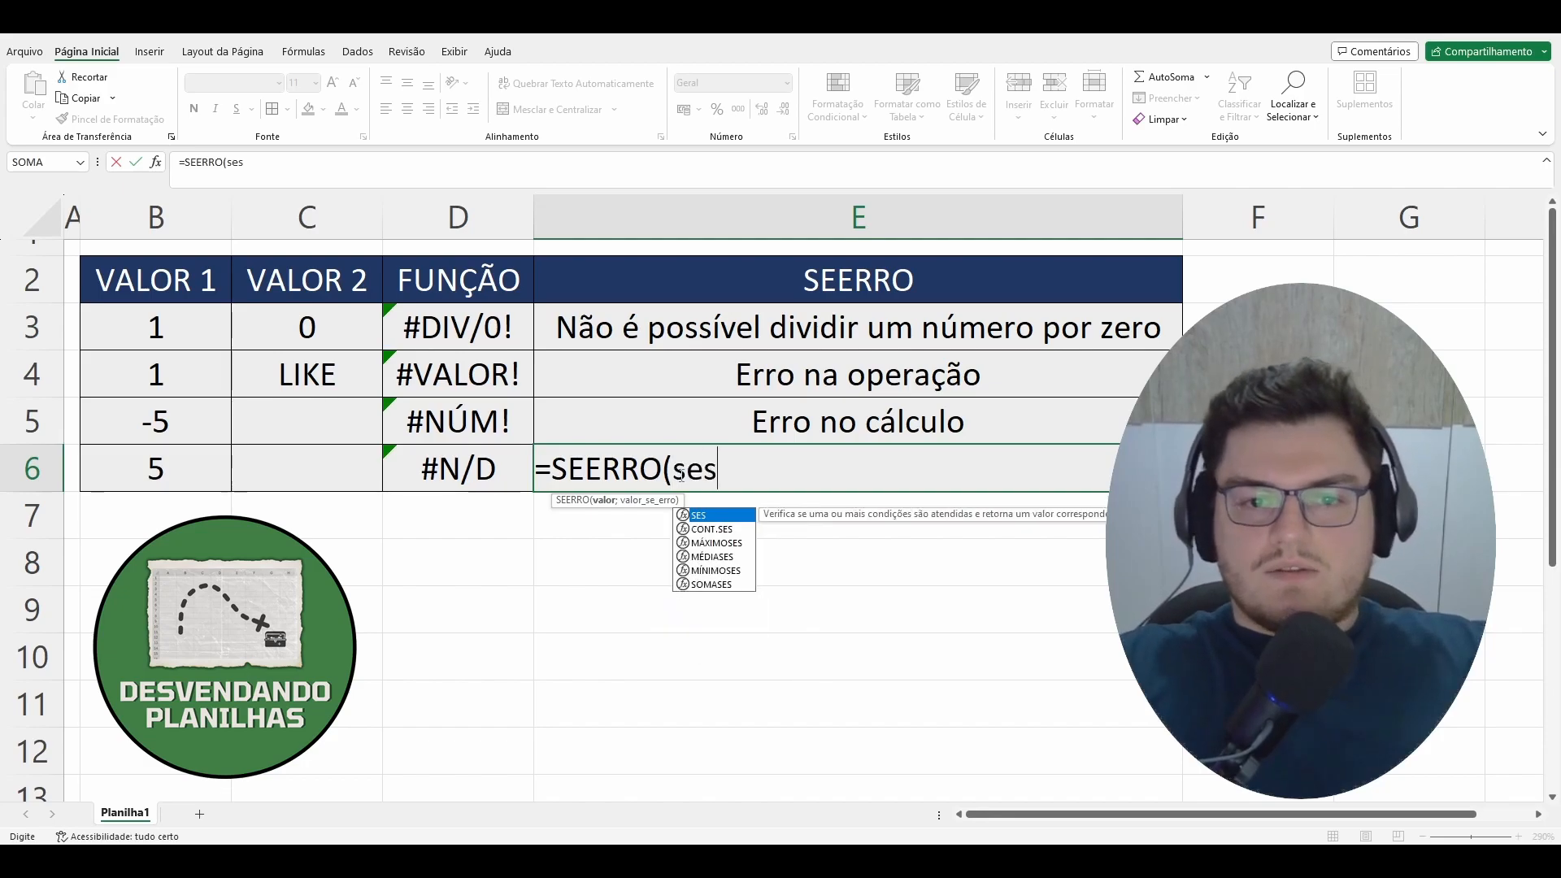
key("Tab")
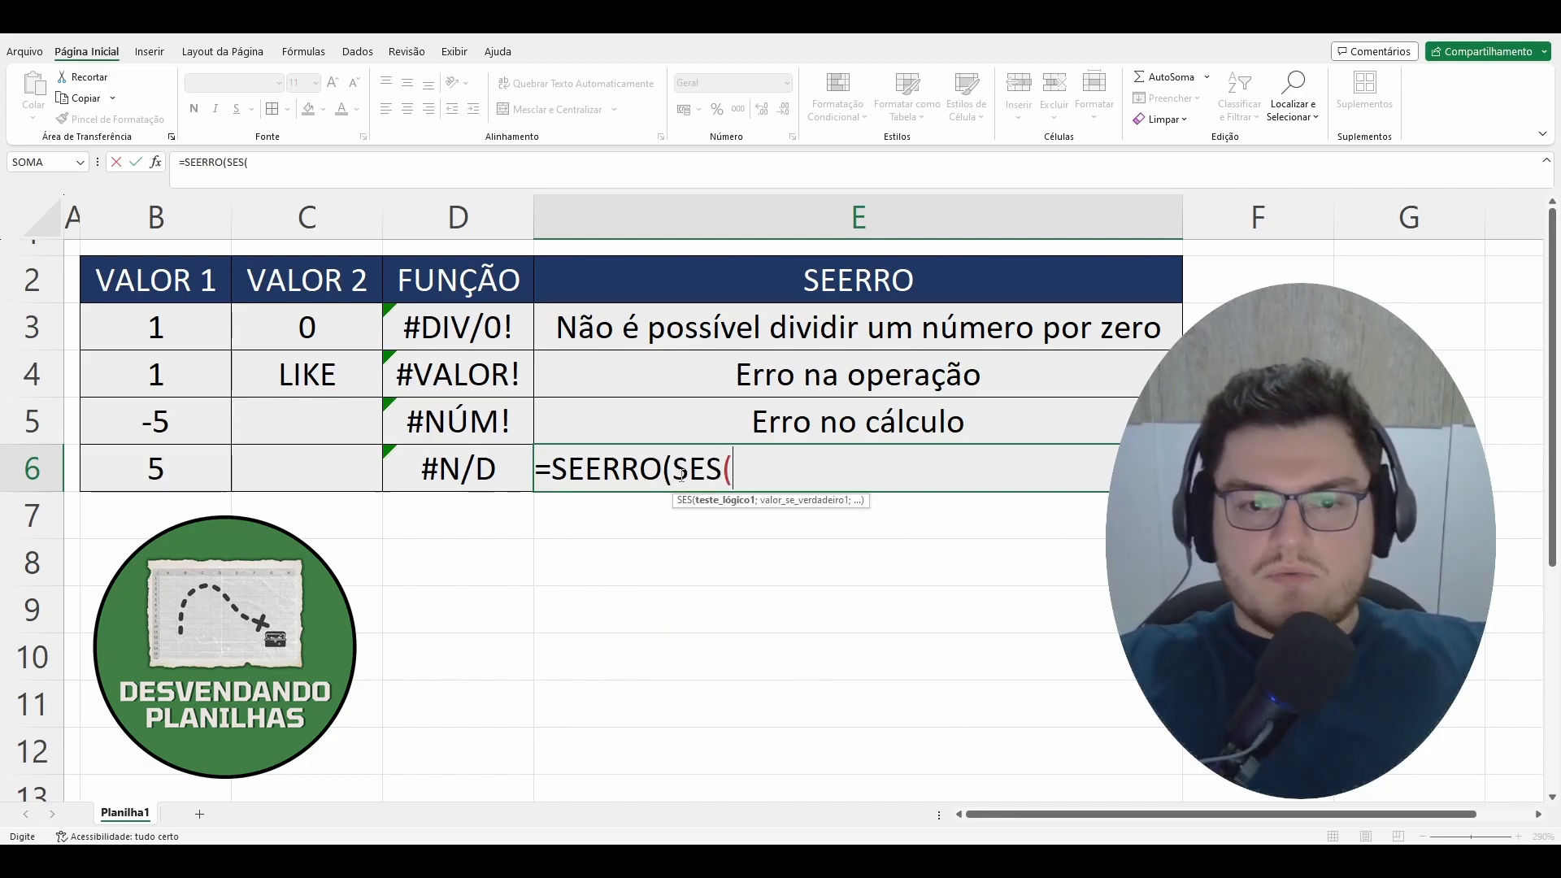
left_click(167, 468)
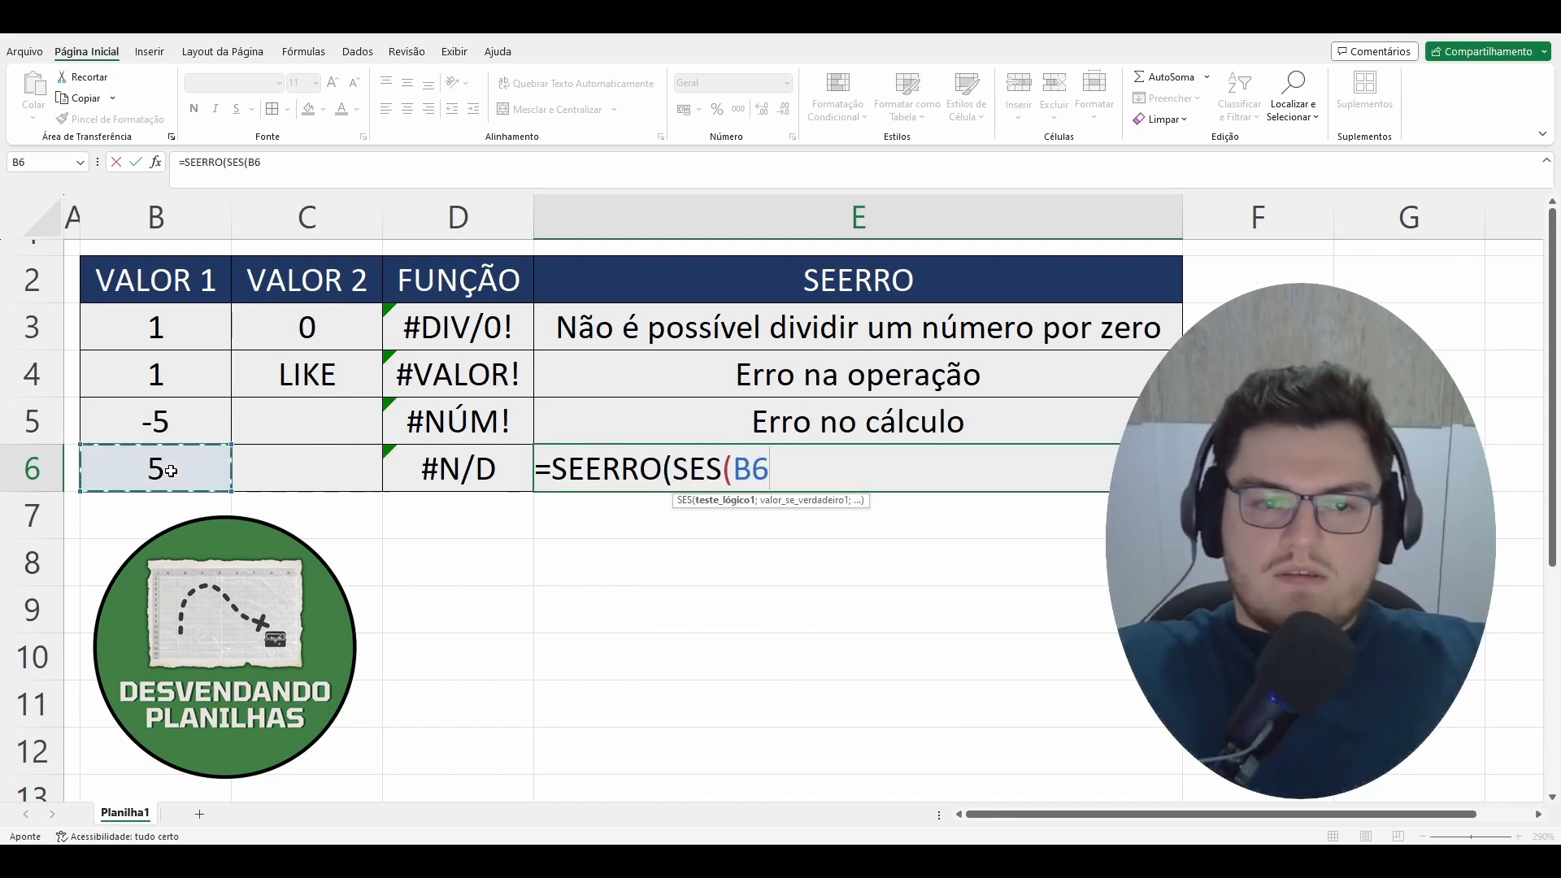
type(">10")
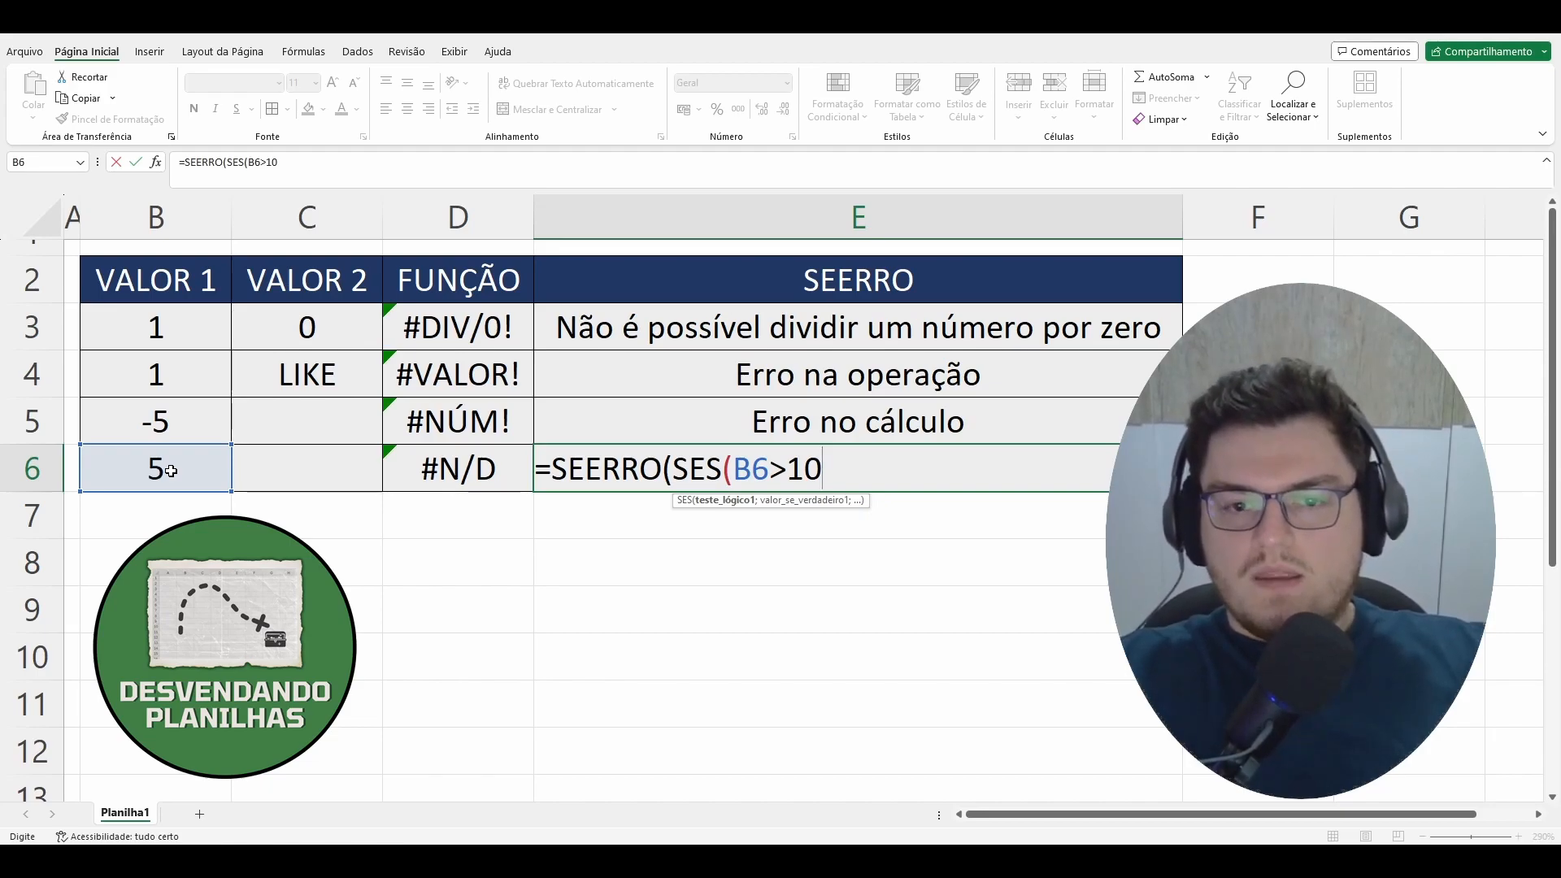
type(";\"\"")
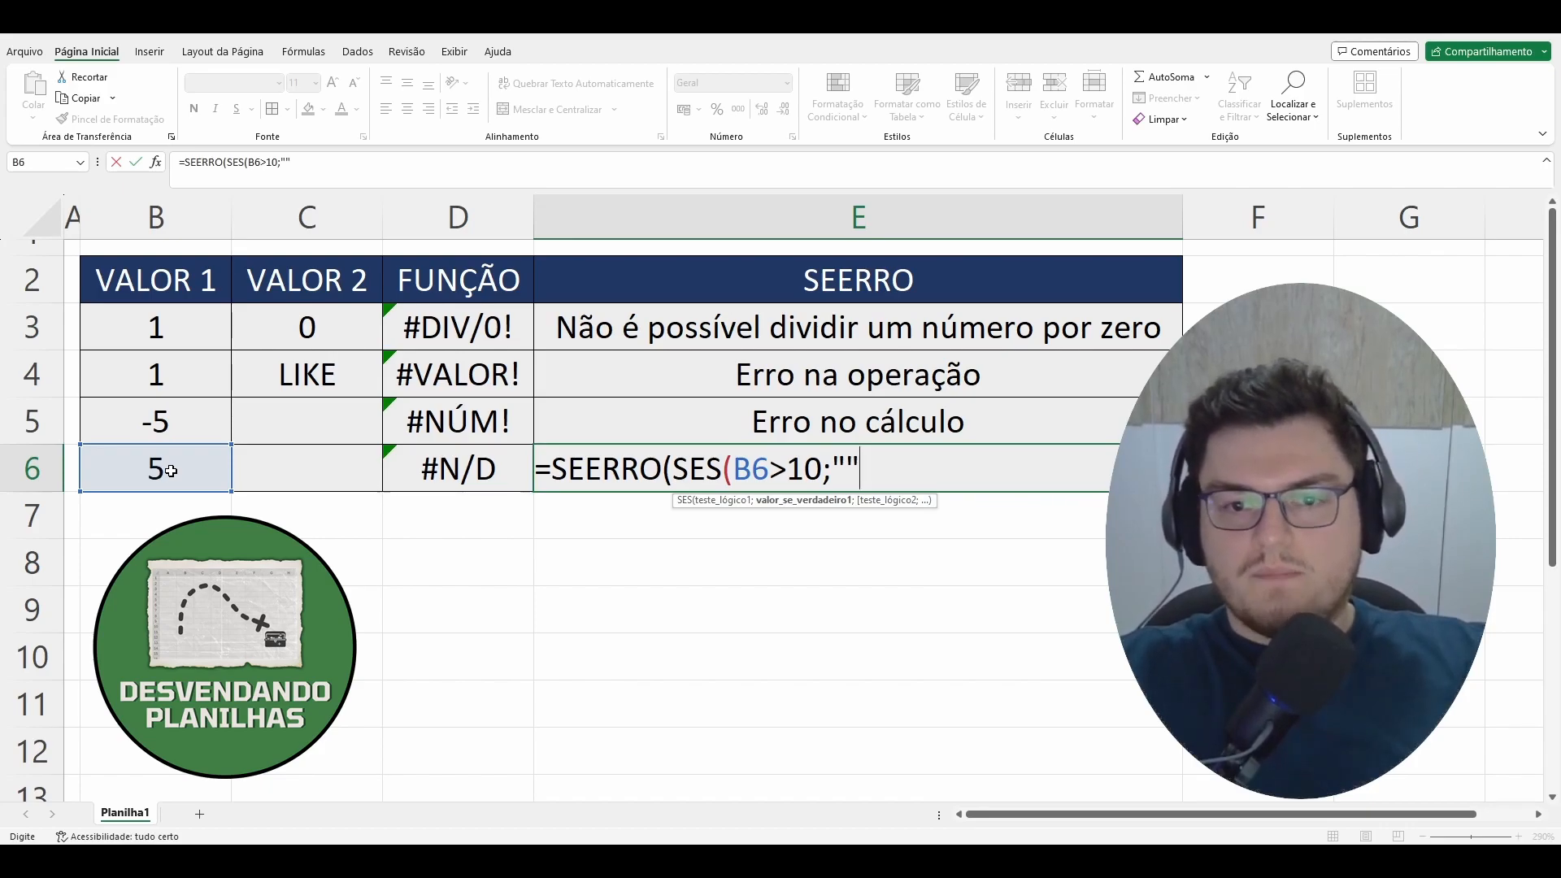
Add the second SES condition B6<0 returning empty text and close the SES as SEERRO's first argument.
type(";")
left_click(168, 471)
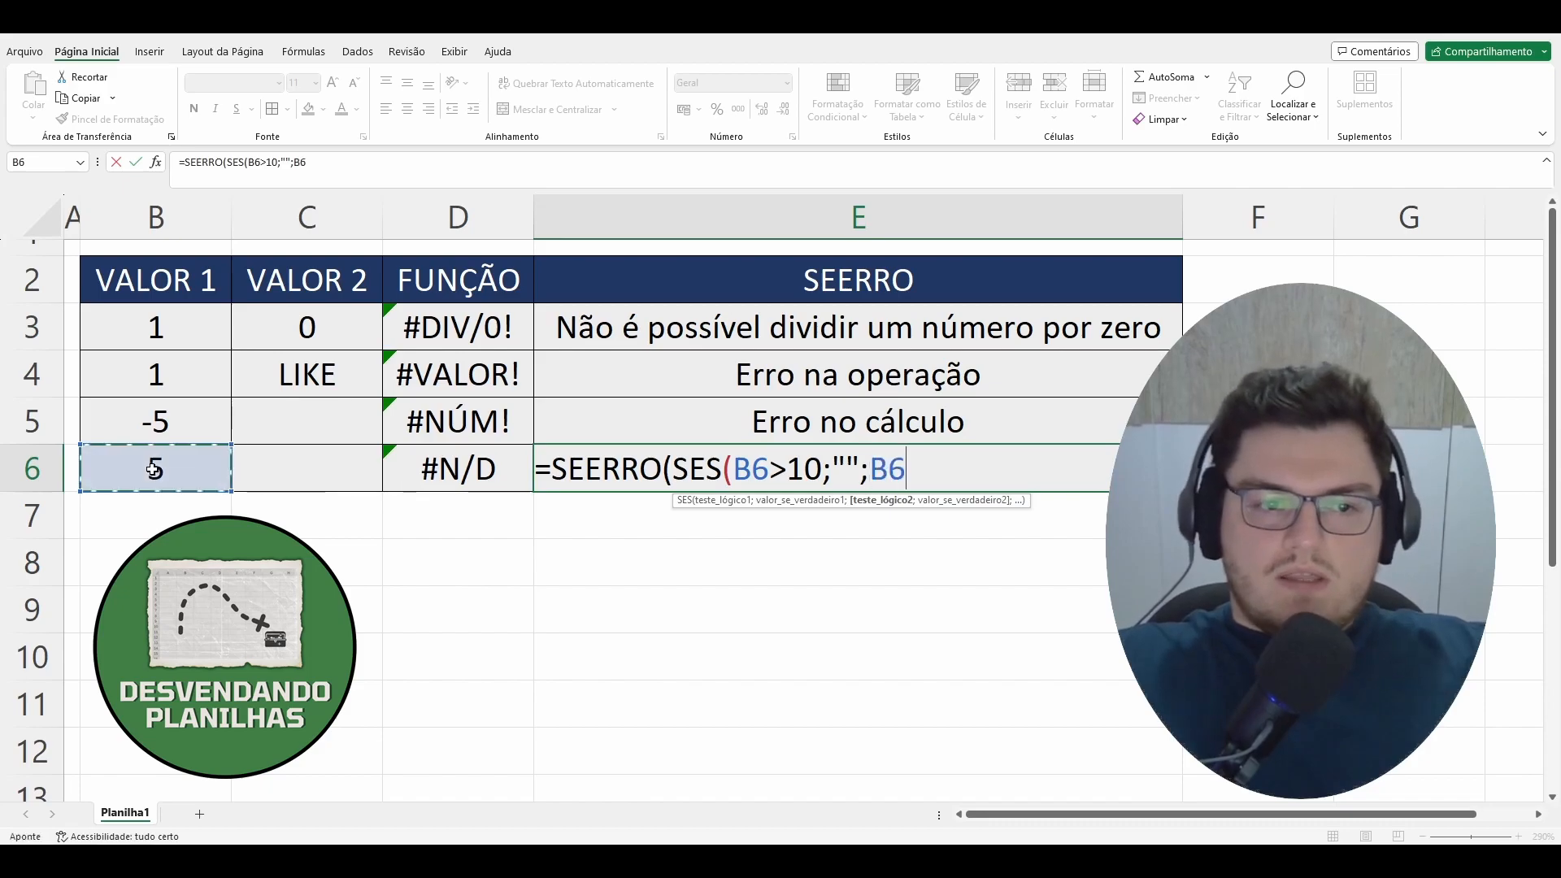
type(",")
type("0")
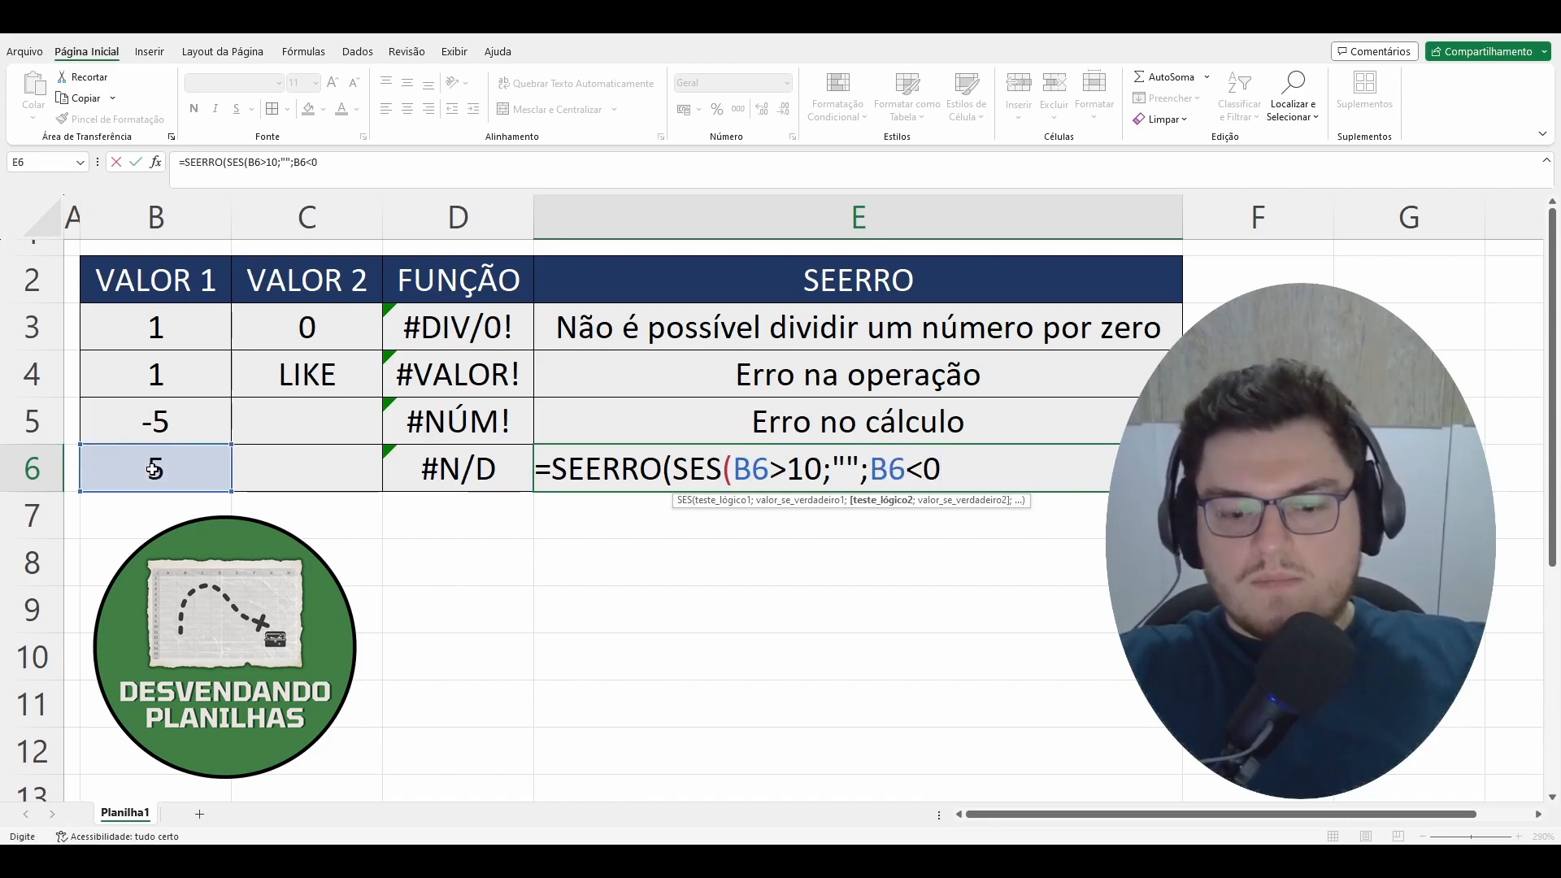
type(";\"\")")
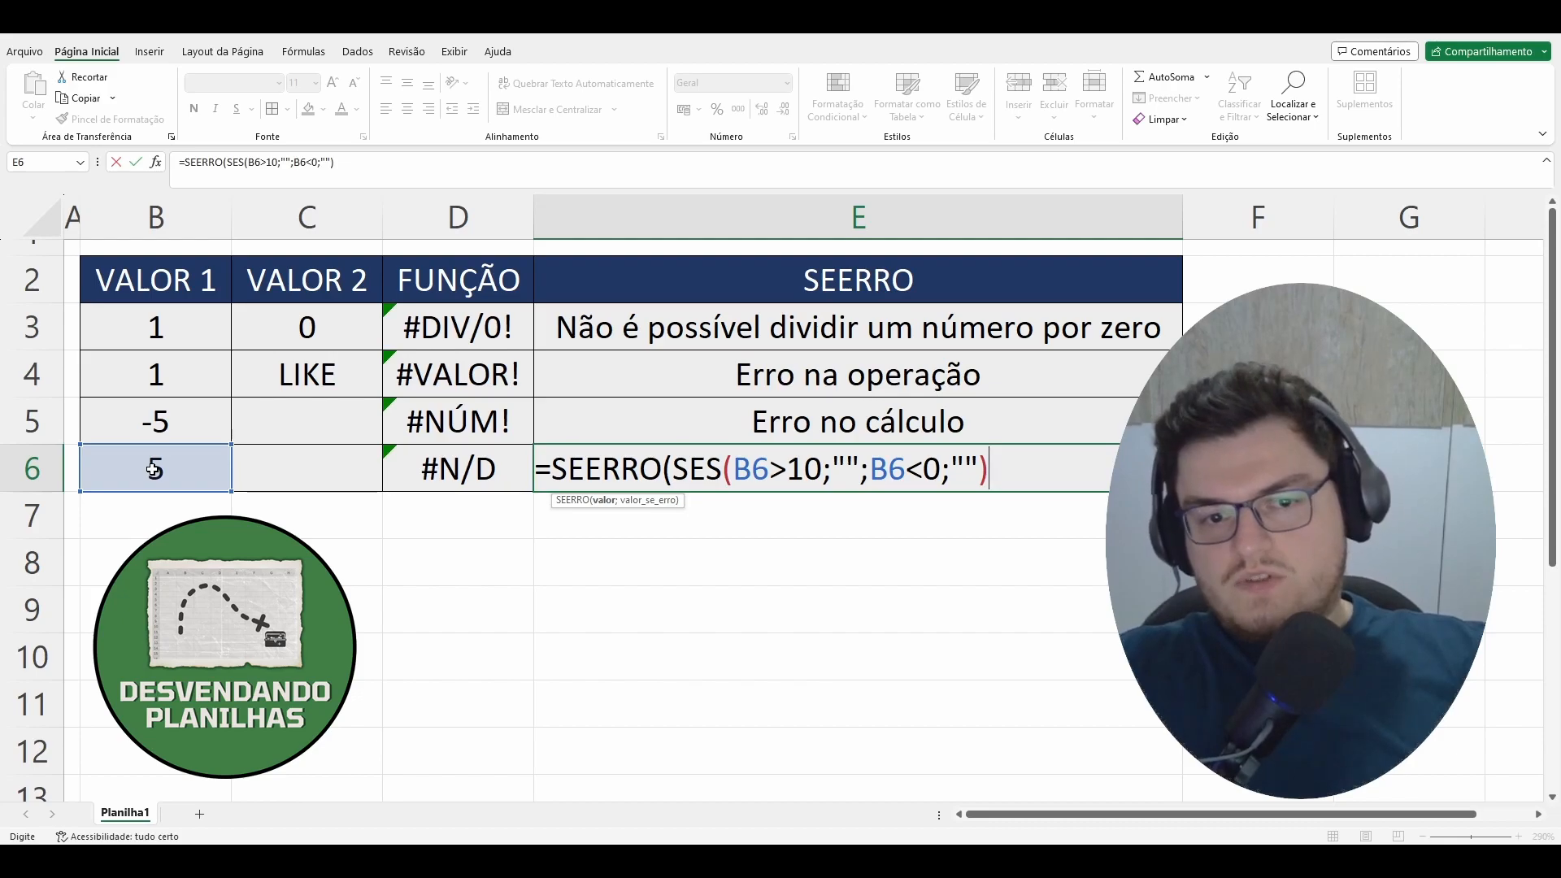
type(";")
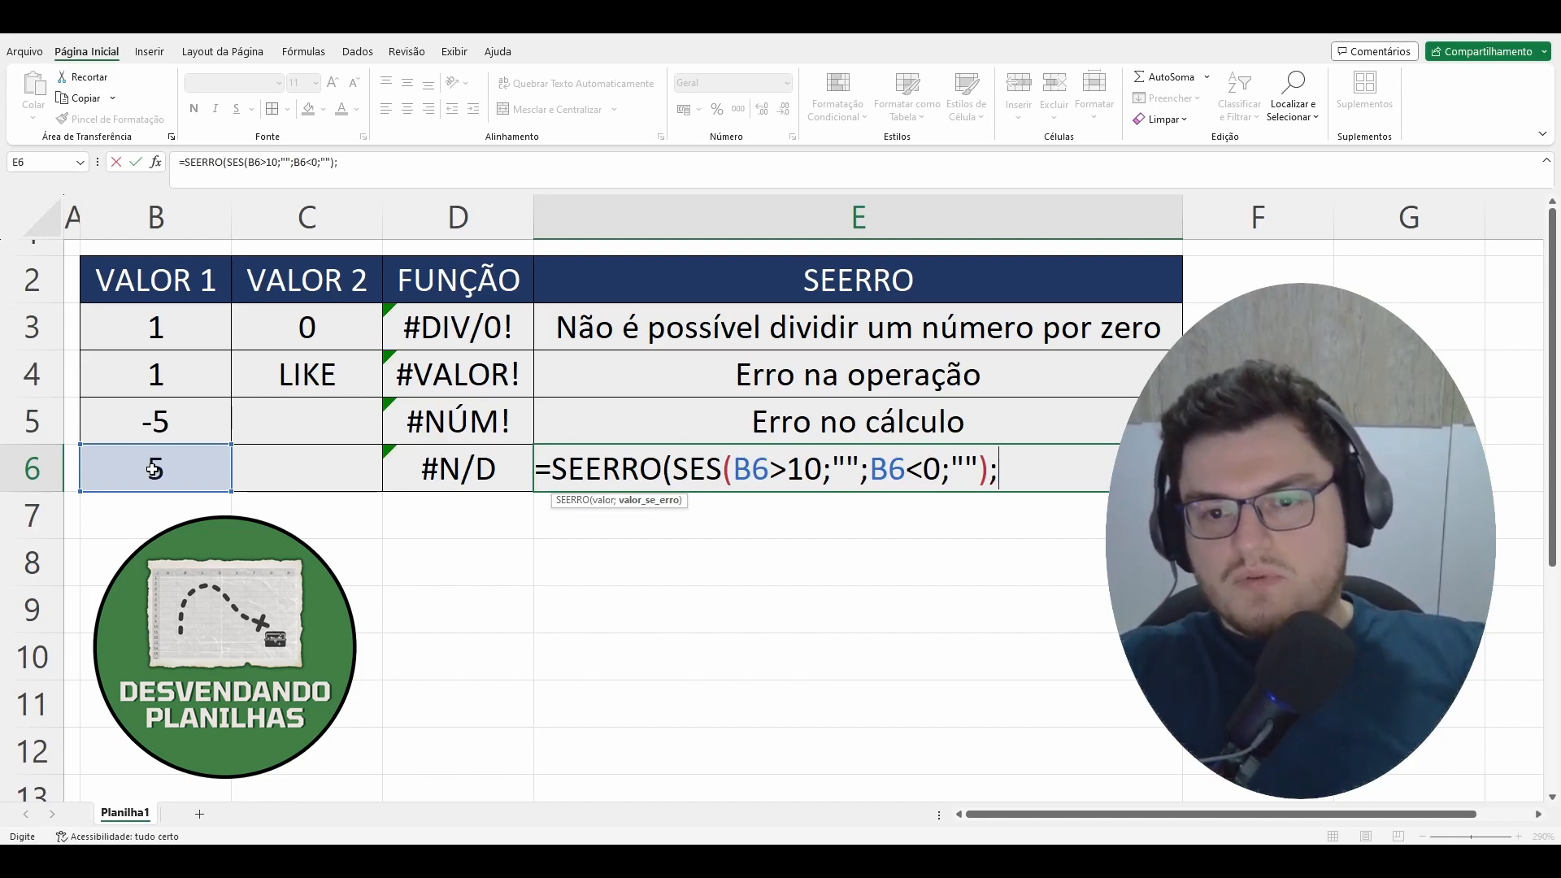